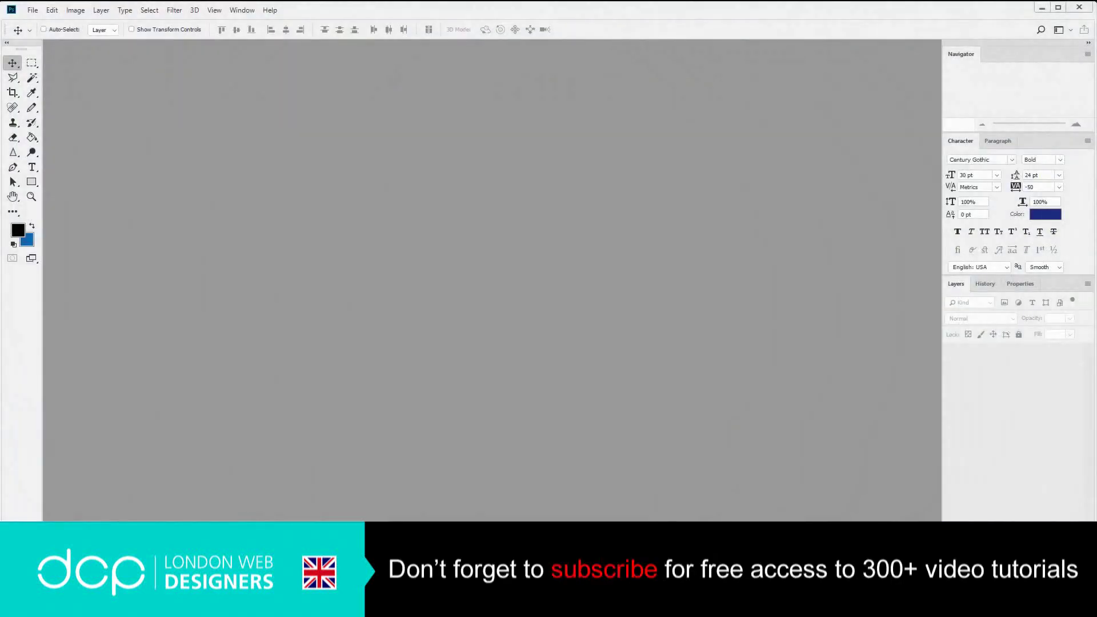
Create a new 800×500 px document at 300 ppi in CMYK Color mode.
left_click(33, 10)
left_click(36, 22)
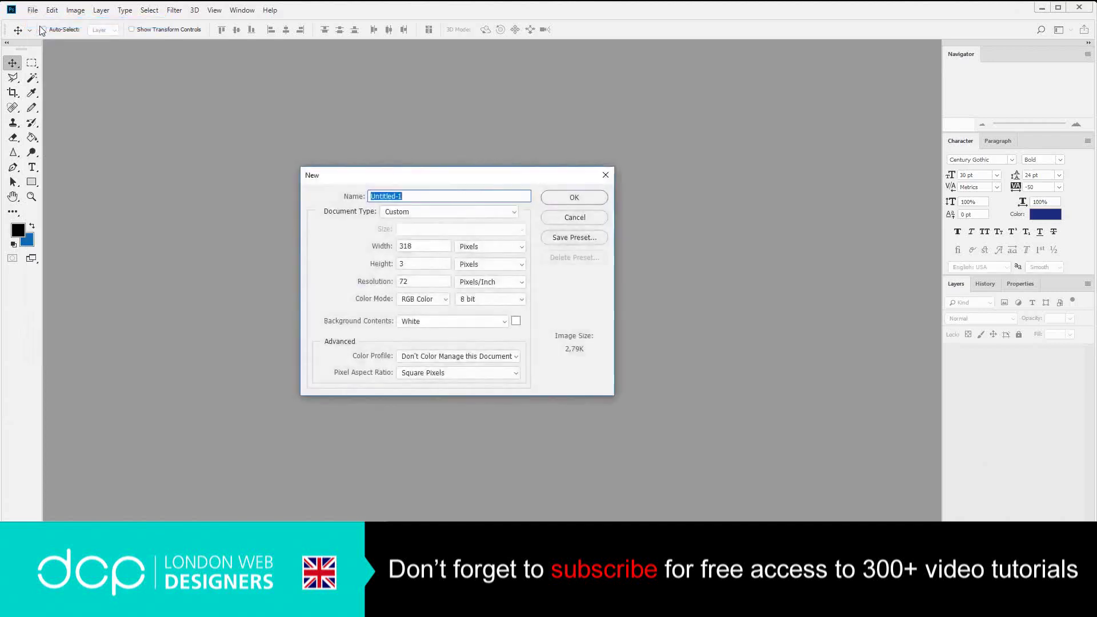
double_click(425, 248)
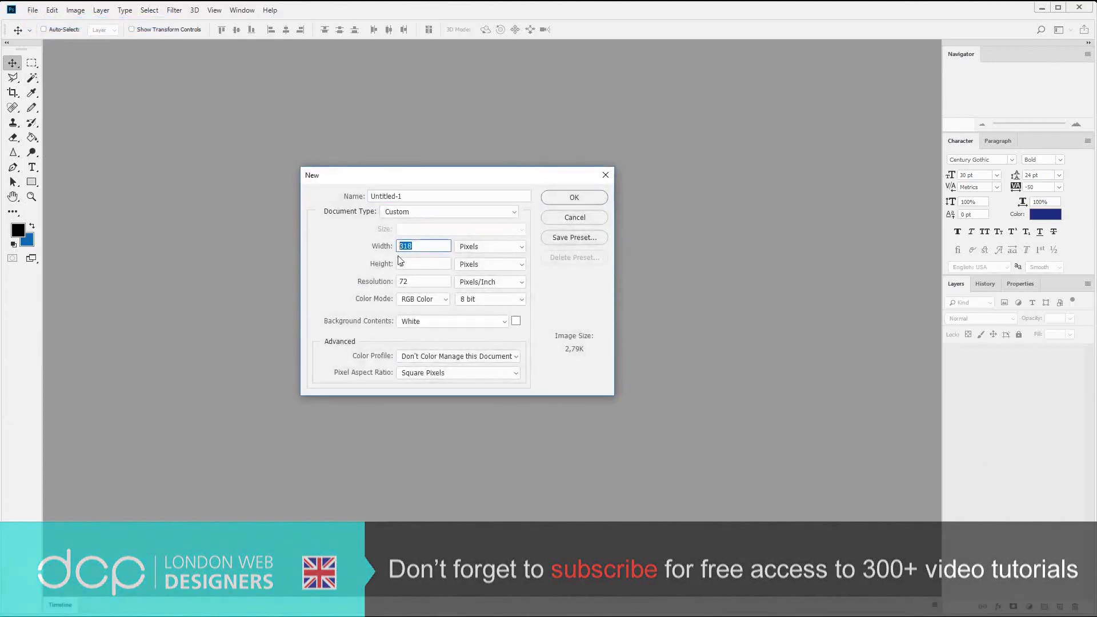
type("800")
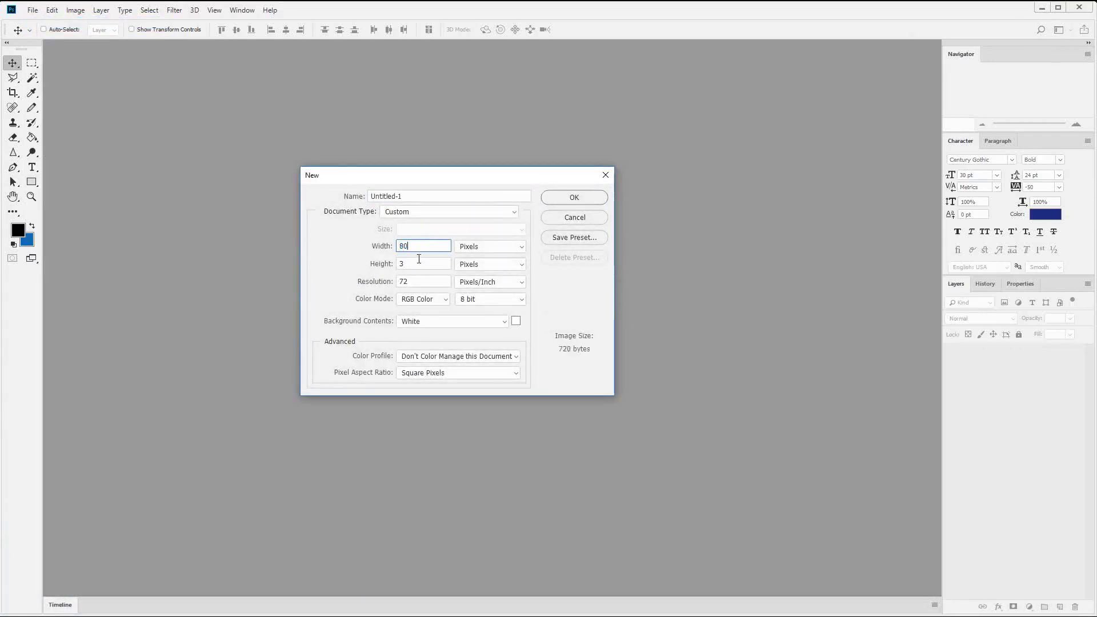
key("Tab")
type("500")
key("Tab")
type("300")
left_click(438, 299)
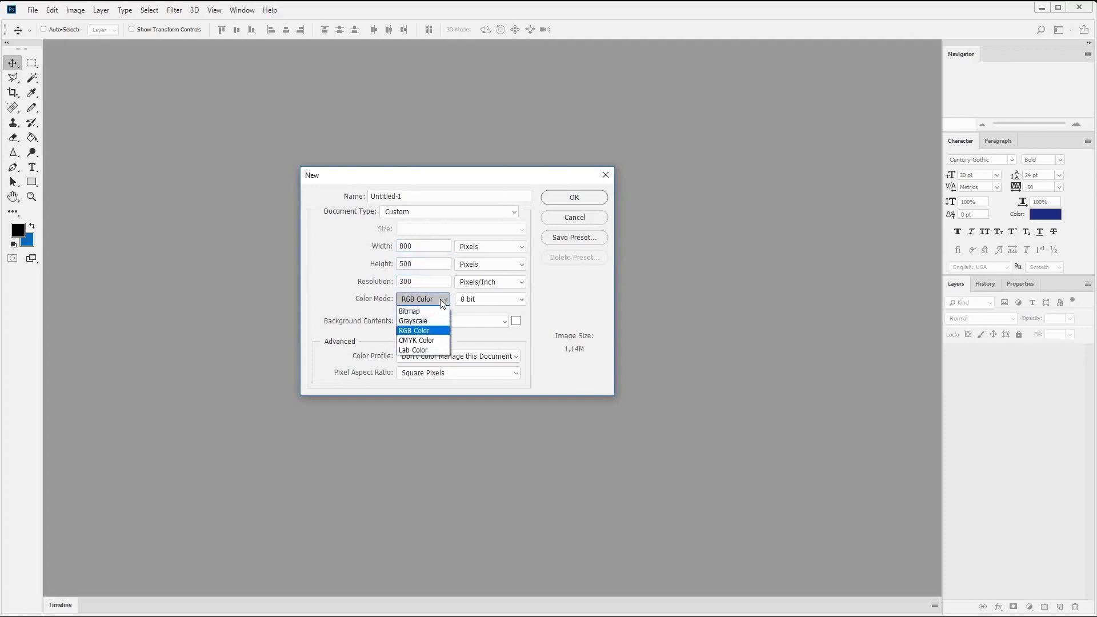
left_click(437, 341)
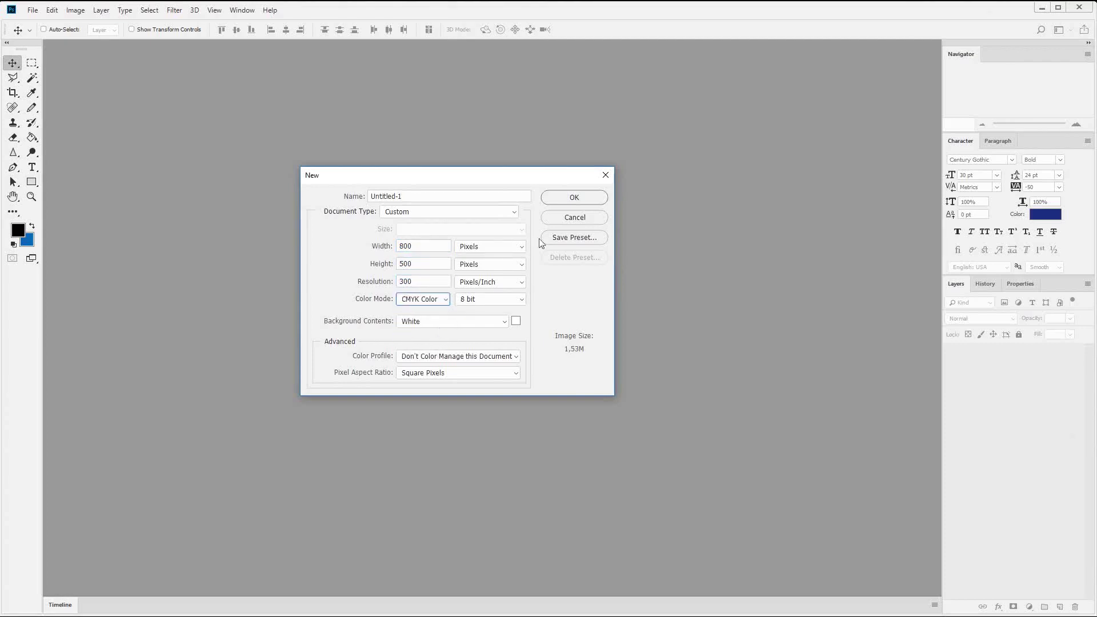
left_click(572, 202)
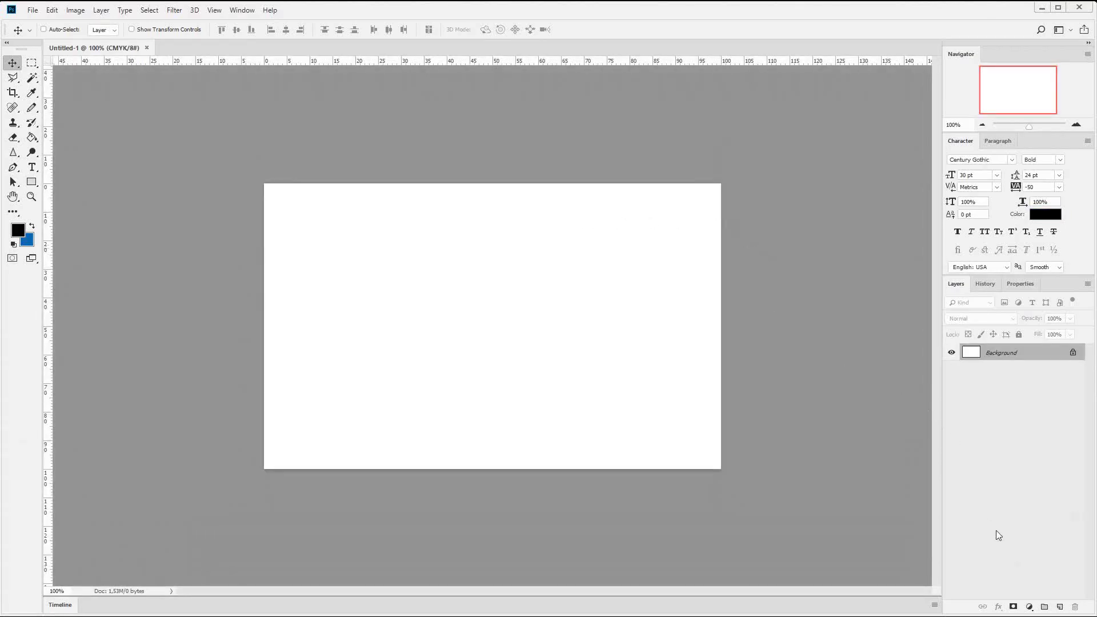
On a new layer, type EL TORO in a centred text box and nudge it slightly lower.
left_click(1060, 606)
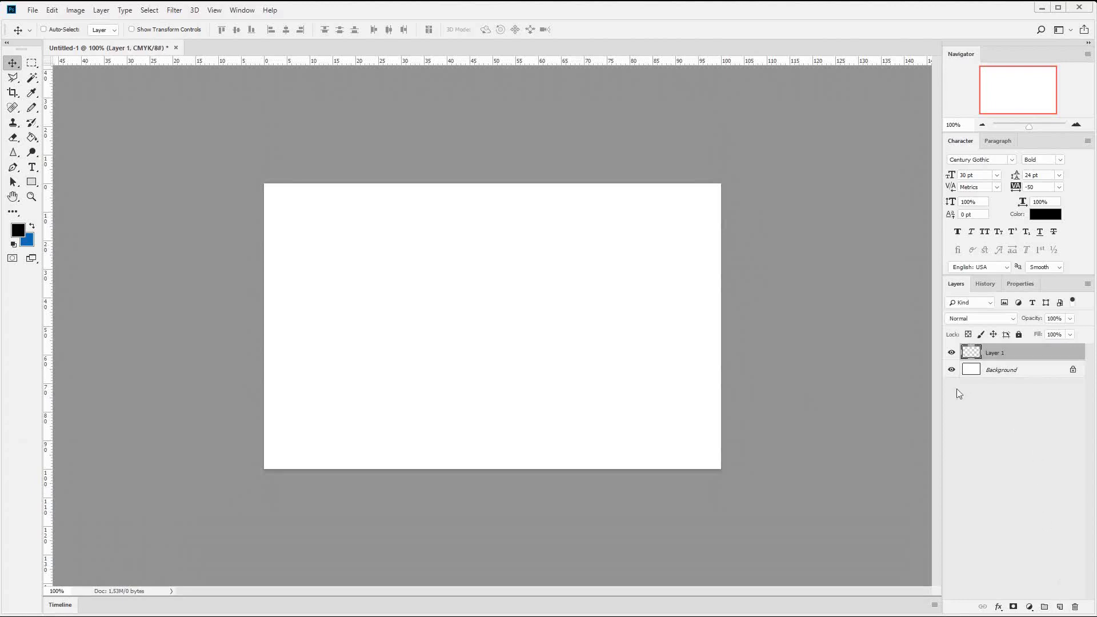
left_click(32, 167)
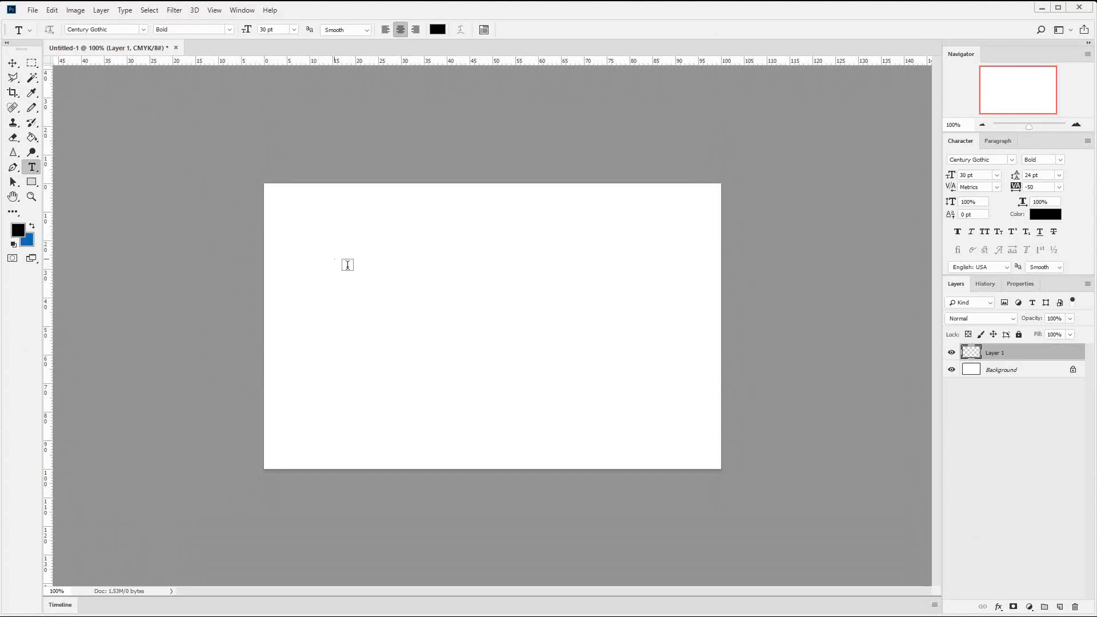
left_click_drag(335, 260, 650, 370)
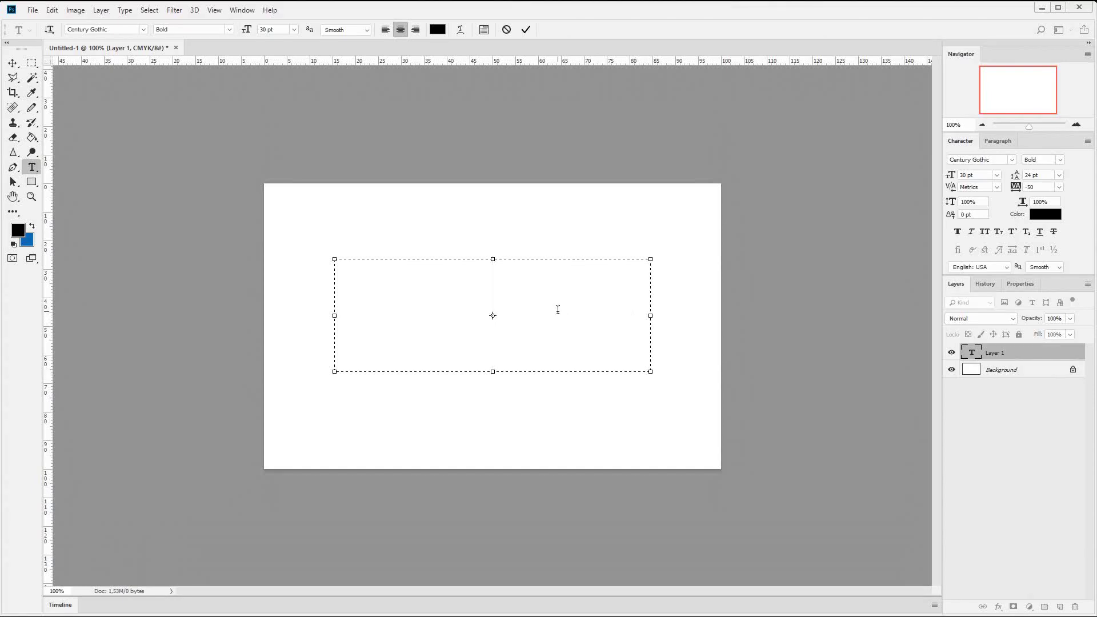
type("EL")
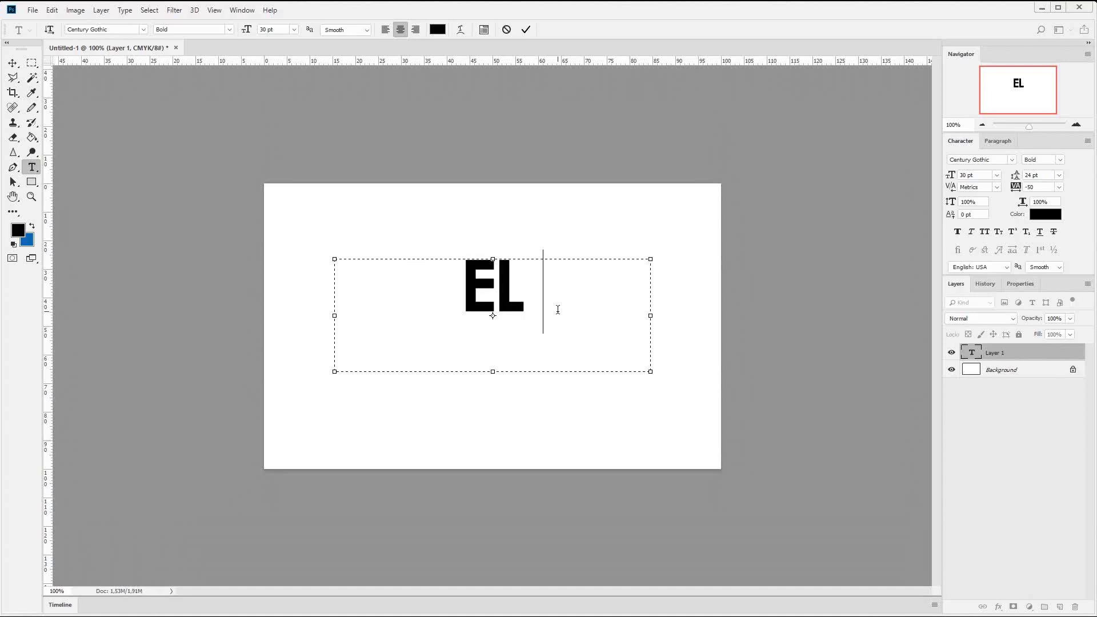
type(" TORO")
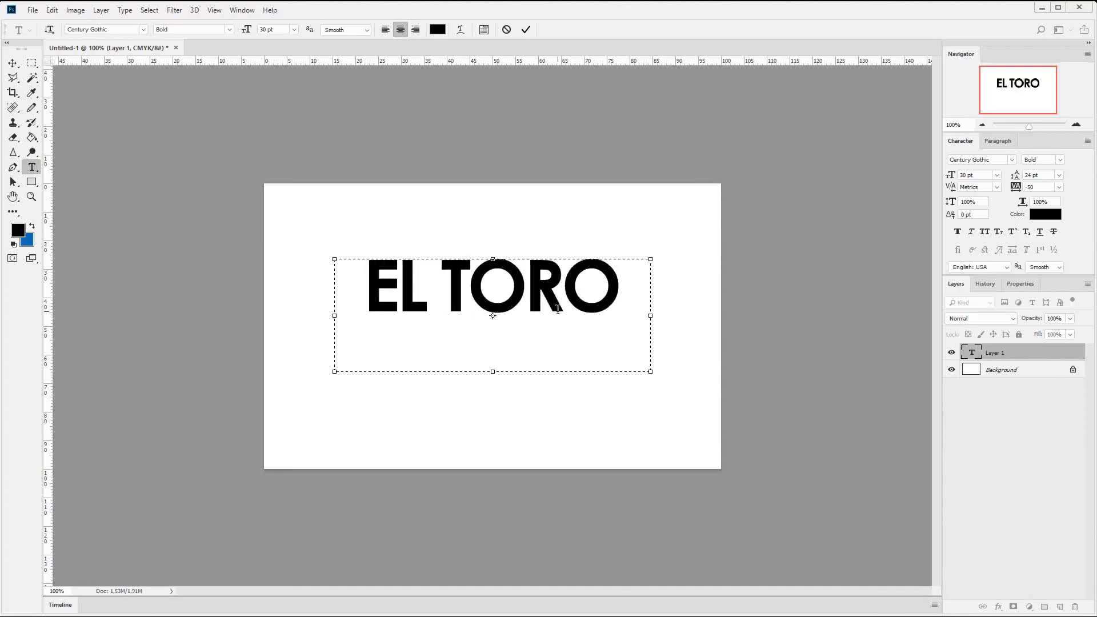
left_click_drag(619, 277, 330, 275)
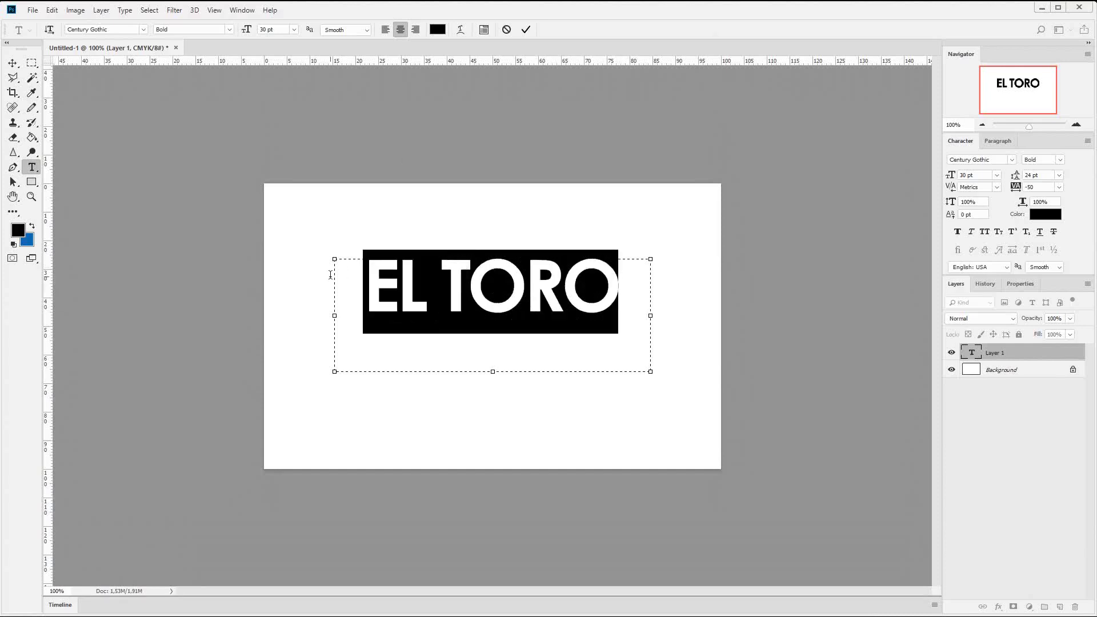
left_click(9, 64)
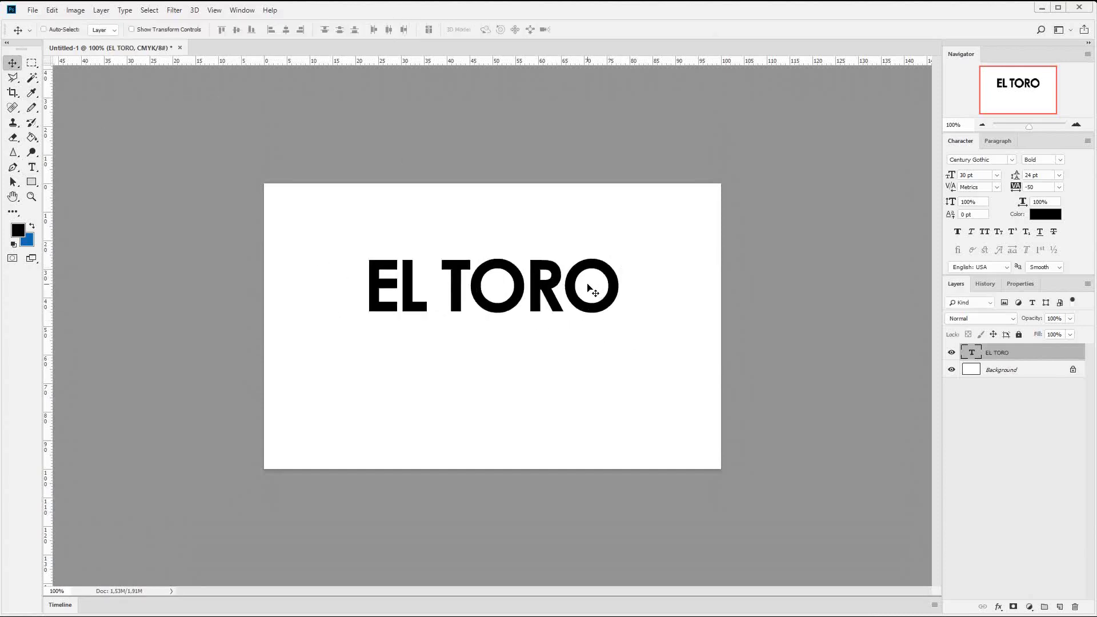
left_click_drag(591, 291, 593, 318)
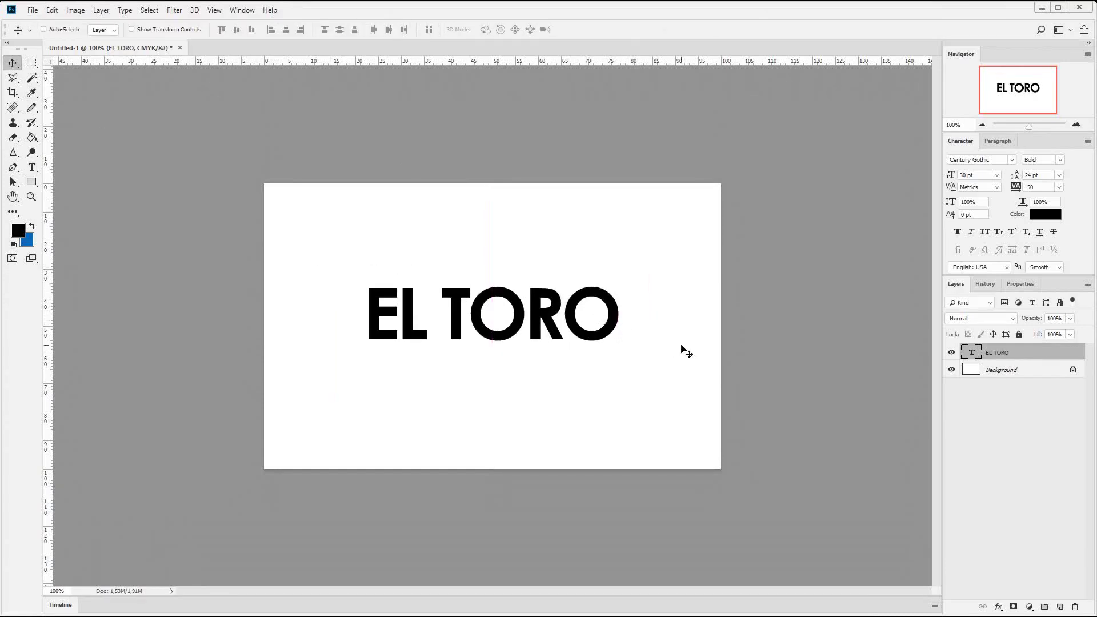
Open the EL TORO text colour picker and try blue shades such as #166FAD.
double_click(966, 353)
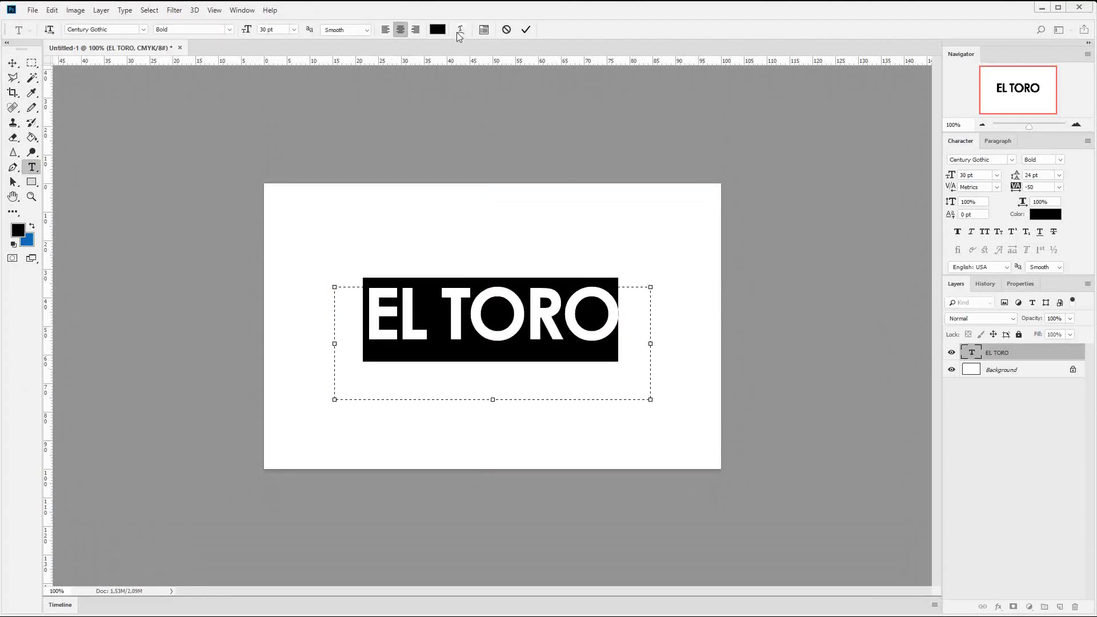
left_click(438, 29)
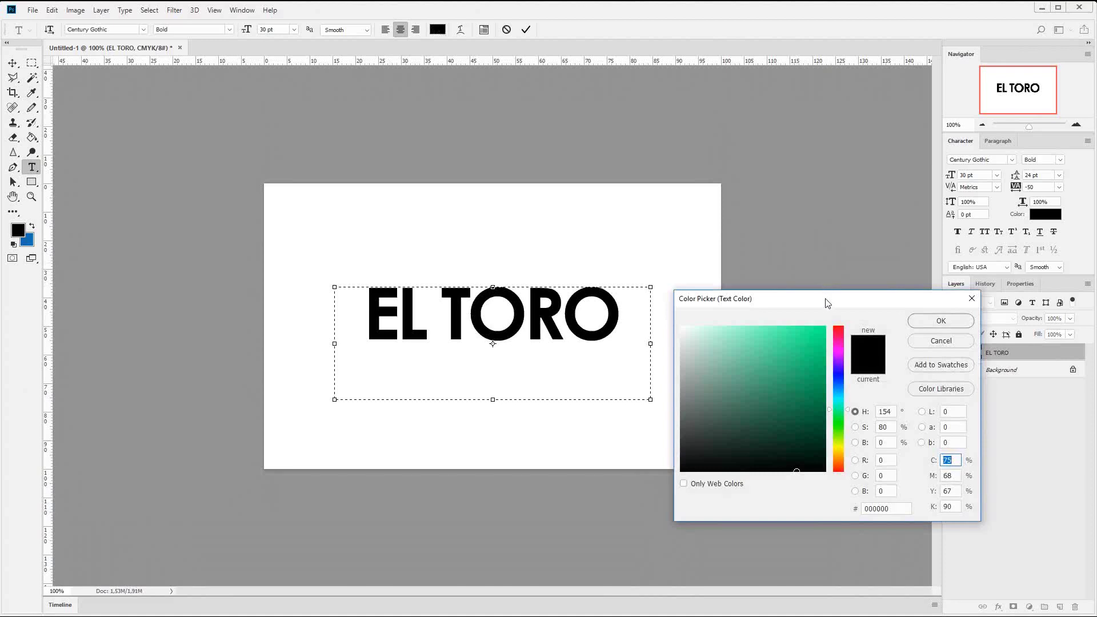
left_click_drag(827, 303, 762, 283)
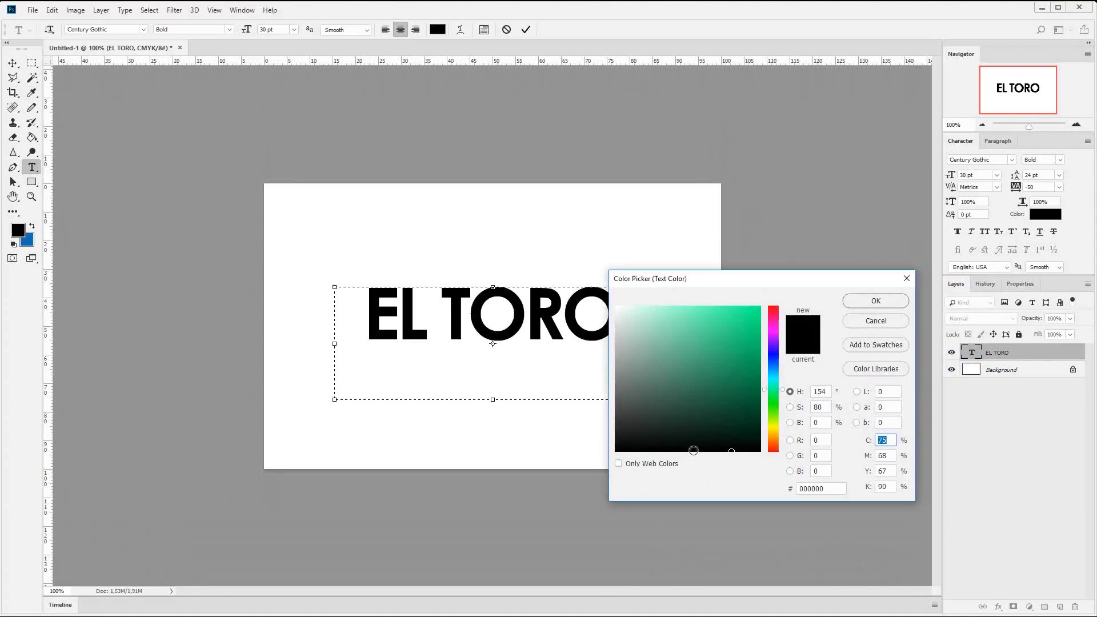
left_click_drag(828, 489, 797, 486)
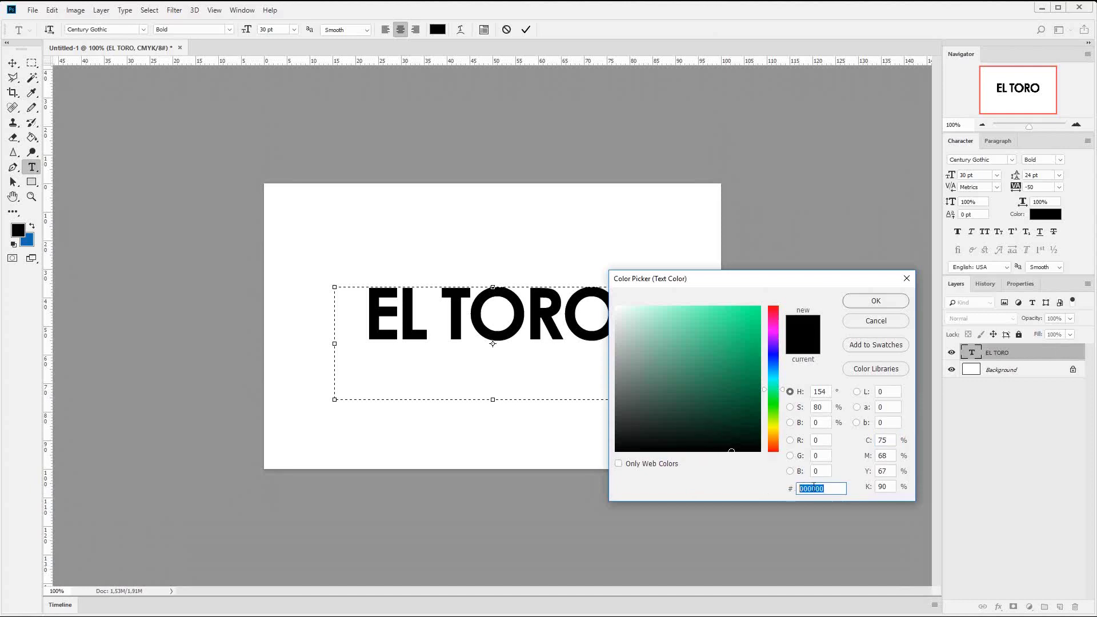
left_click(773, 368)
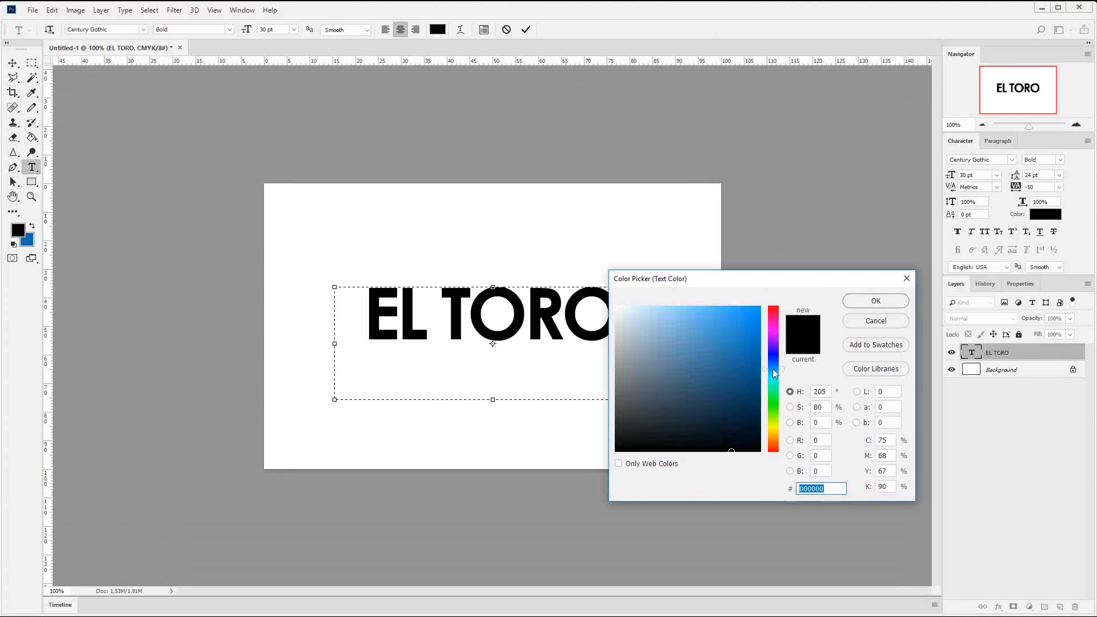
type("166fad")
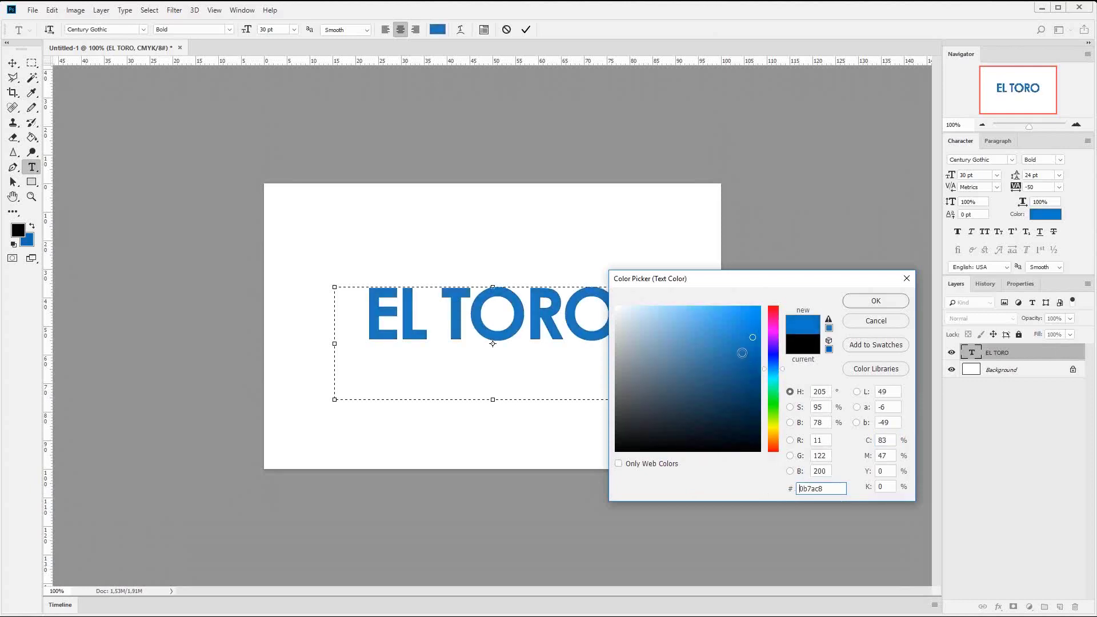
left_click(775, 364)
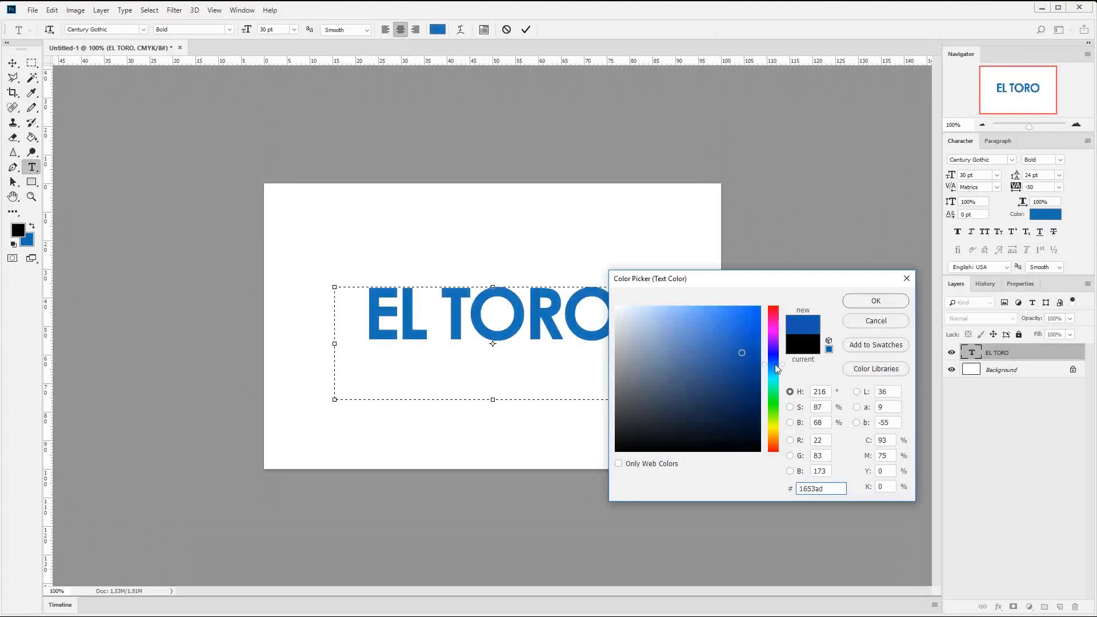
left_click(733, 345)
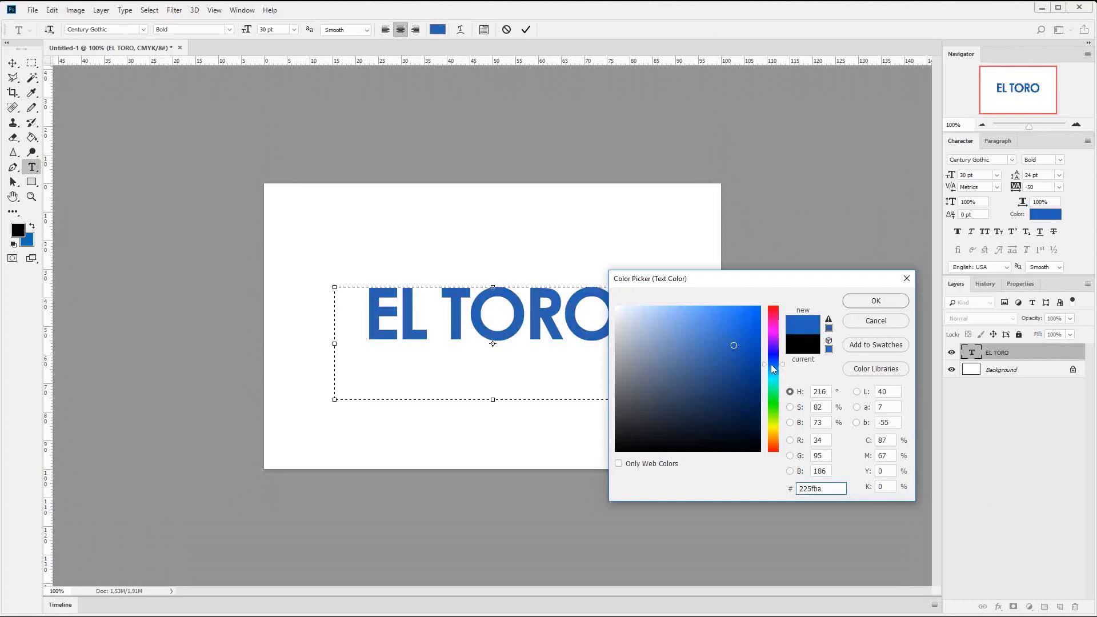
left_click(739, 345)
Set the EL TORO text colour to navy hex 1e277d, fixing an invalid code first.
left_click_drag(827, 491, 804, 489)
type("E")
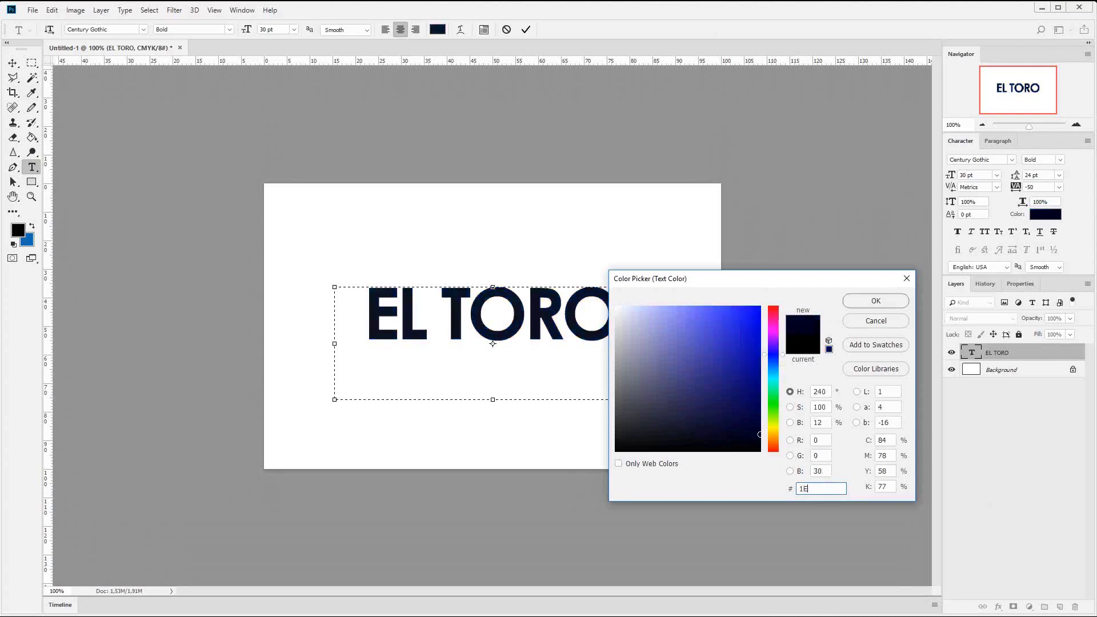
type("227")
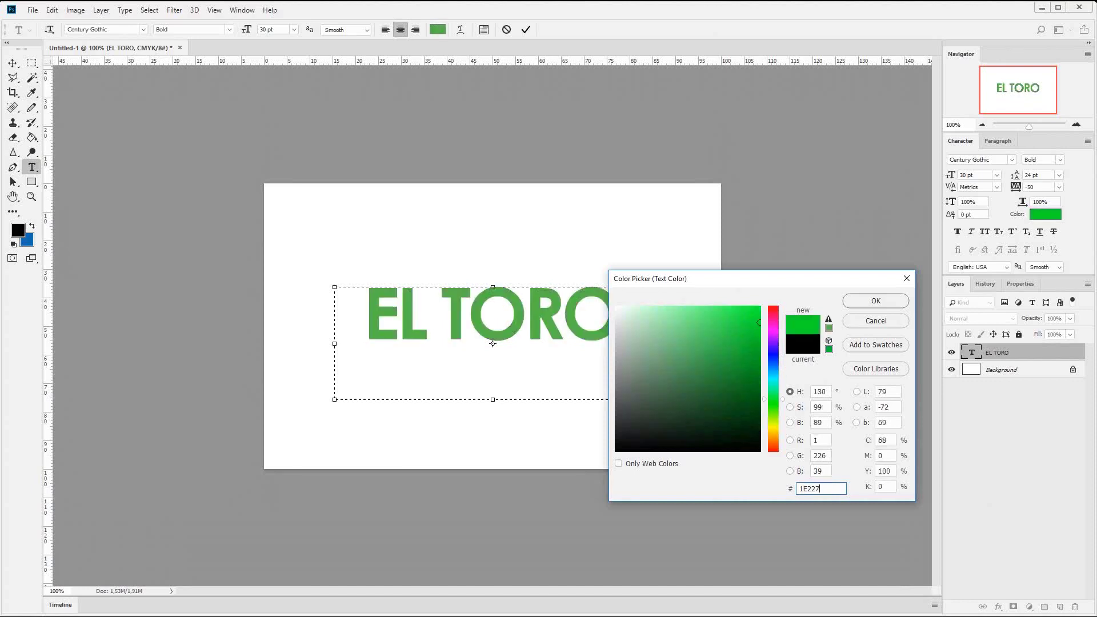
type("7D")
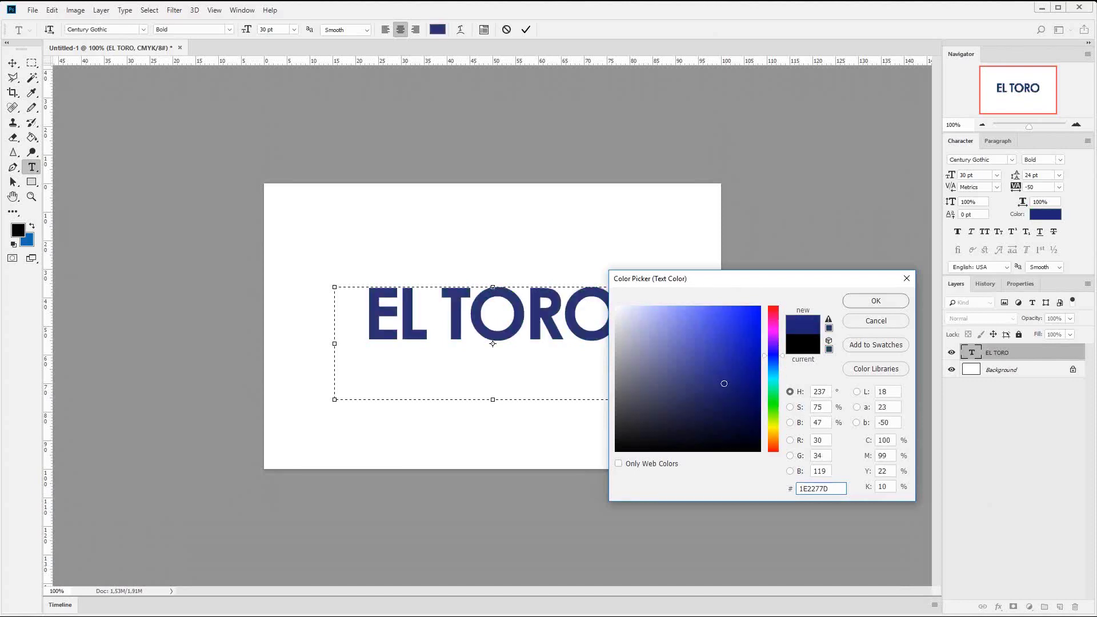
left_click(886, 303)
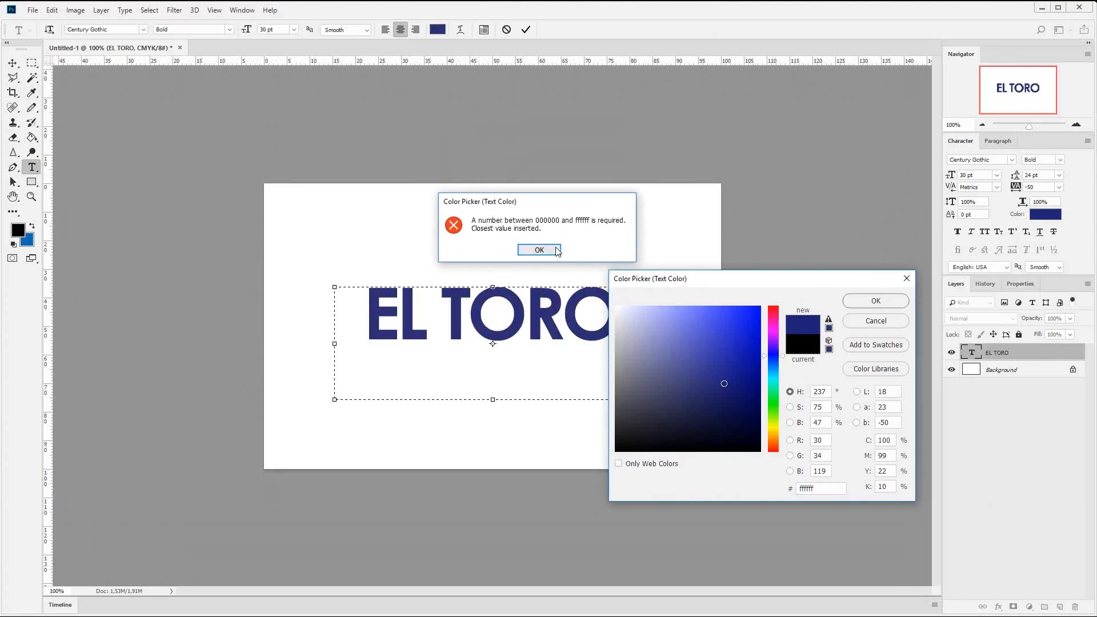
left_click(539, 250)
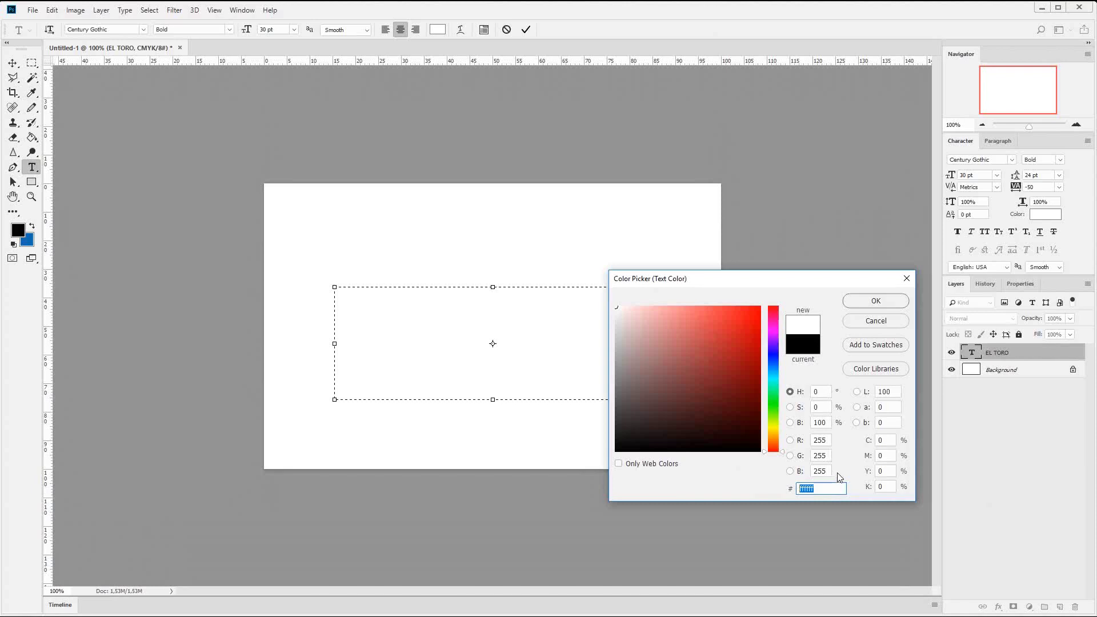
type("1e")
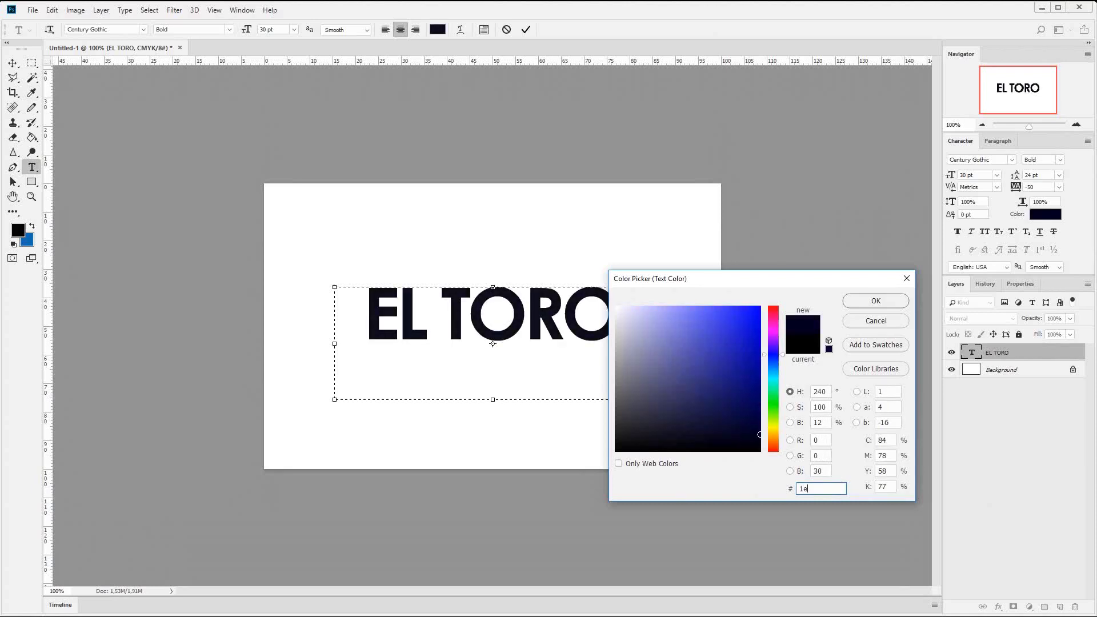
type("277")
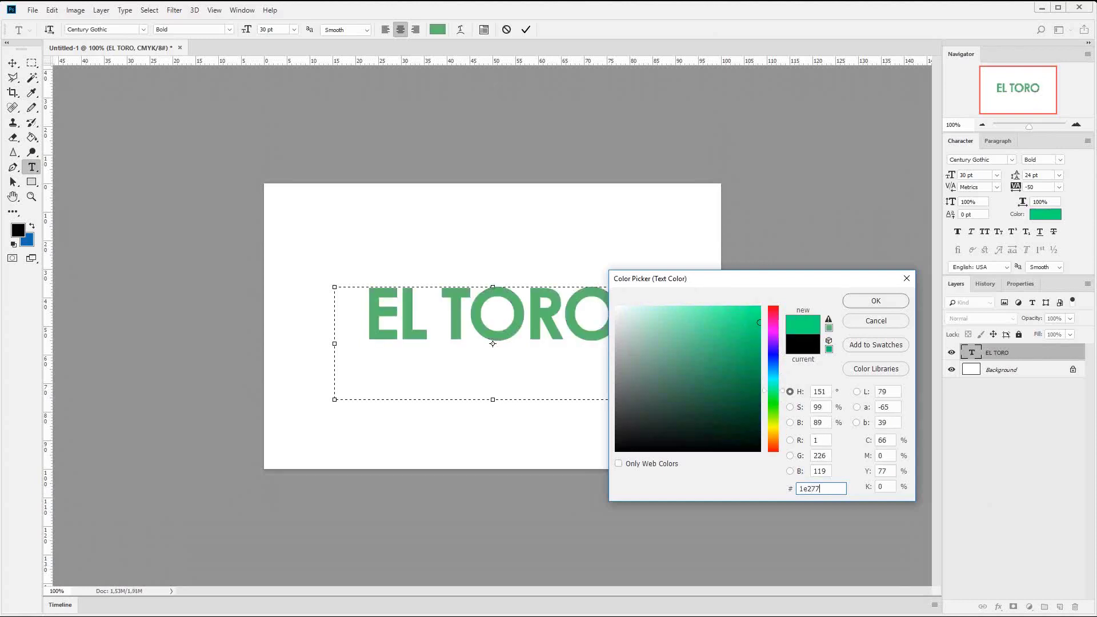
type("d")
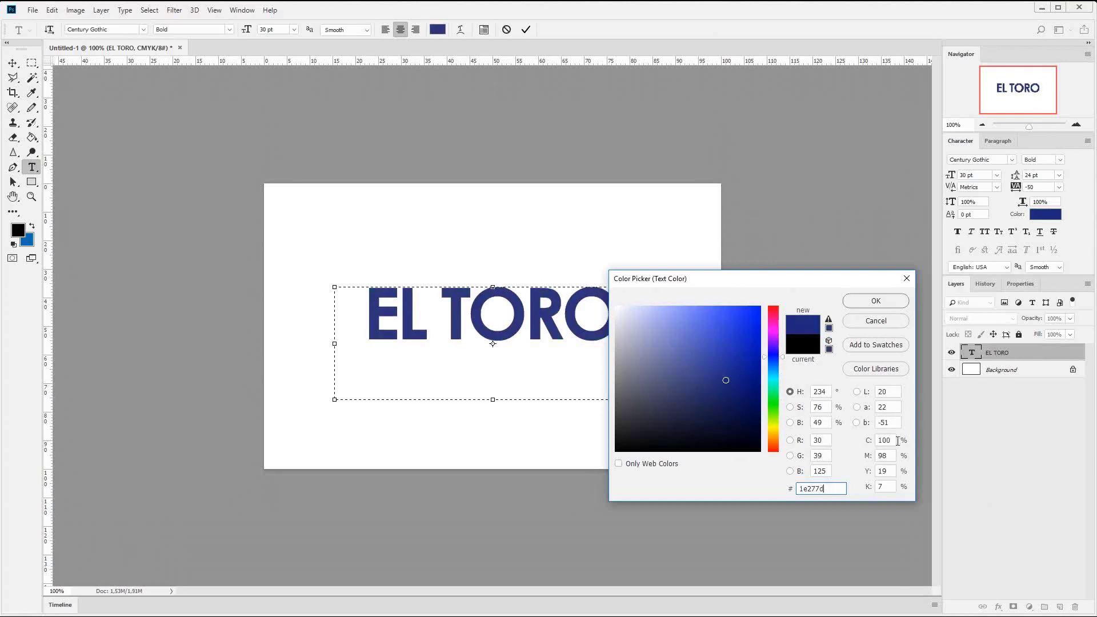
left_click(857, 303)
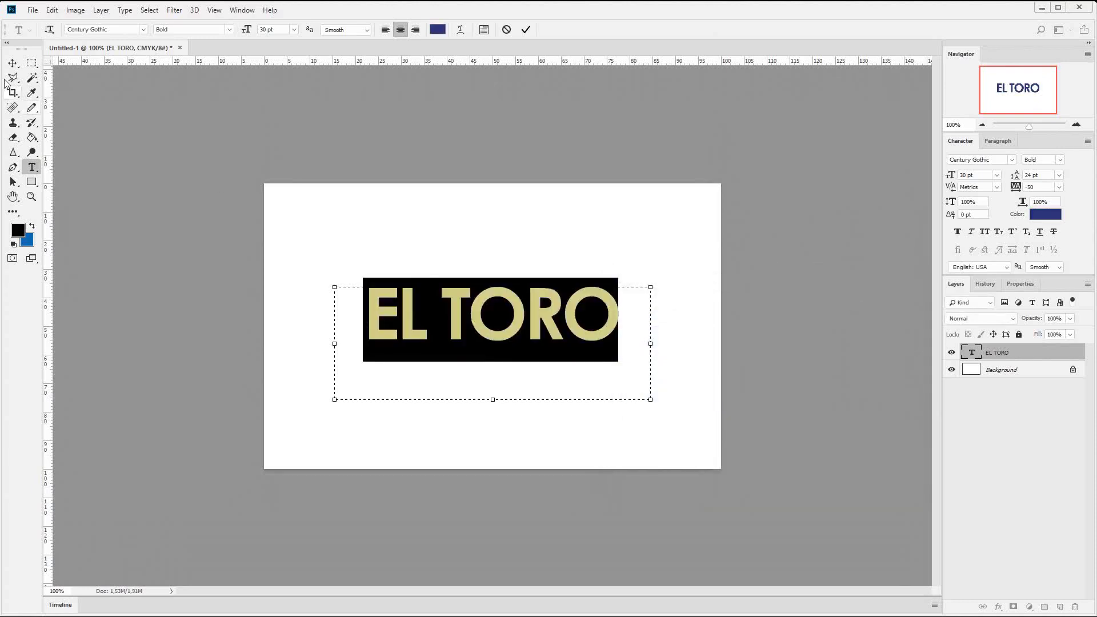
Duplicate the EL TORO layer as 'strapline' and move the copy below the title.
left_click(12, 64)
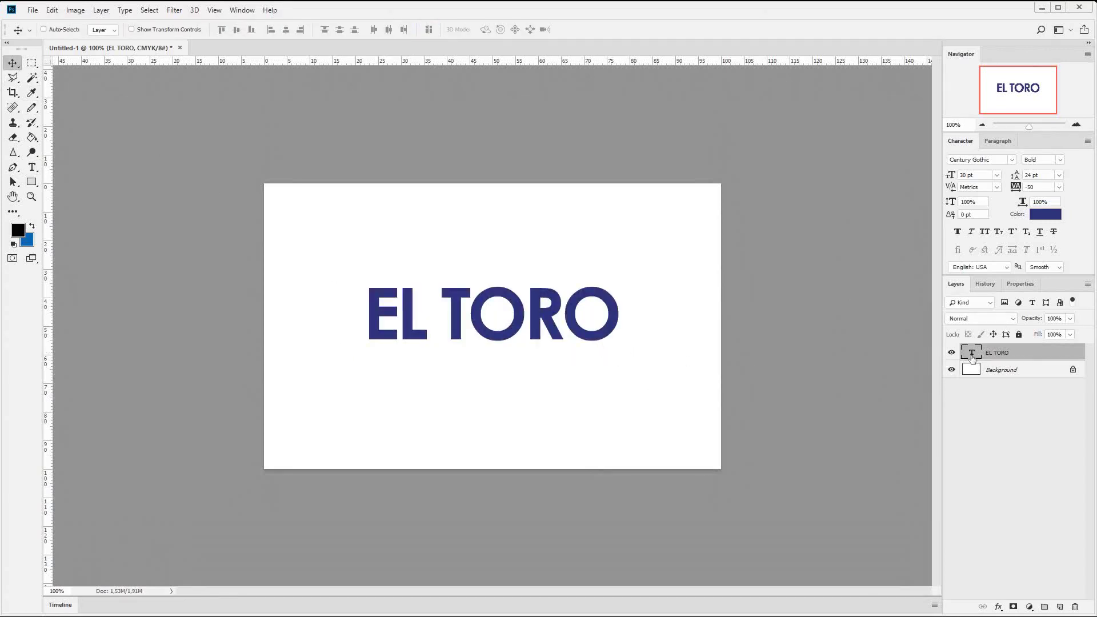
right_click(997, 355)
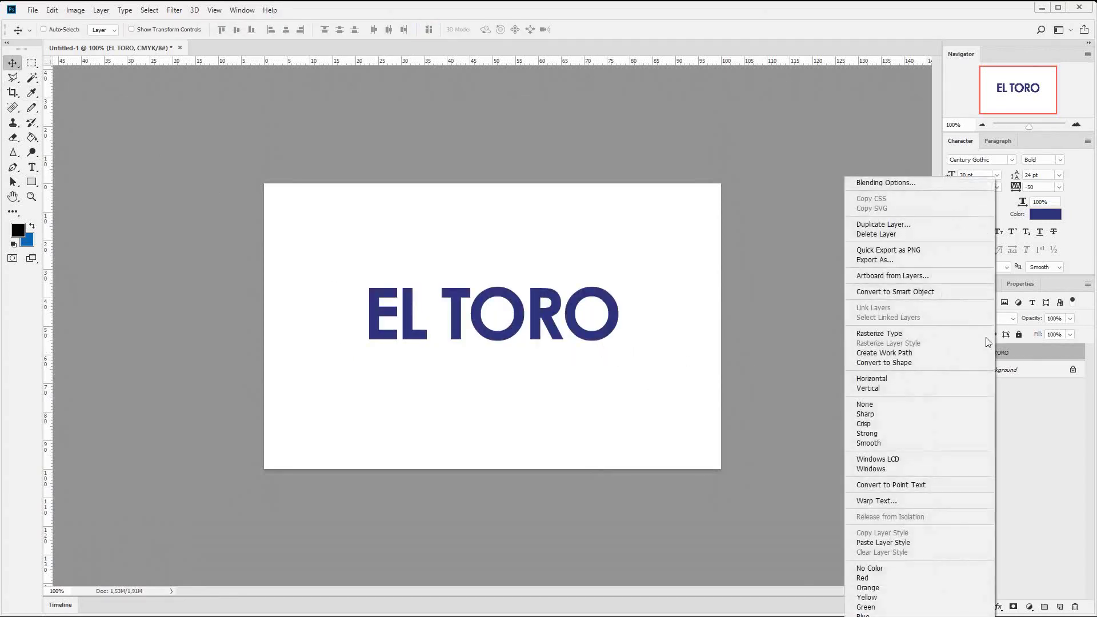
left_click(915, 224)
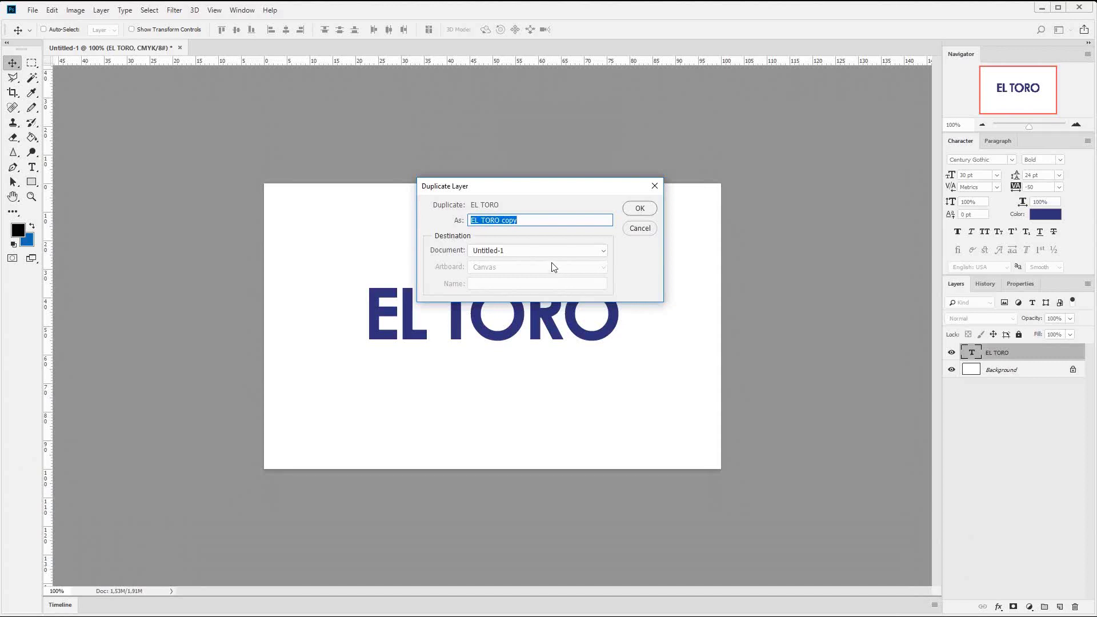
type("strapline")
left_click(644, 209)
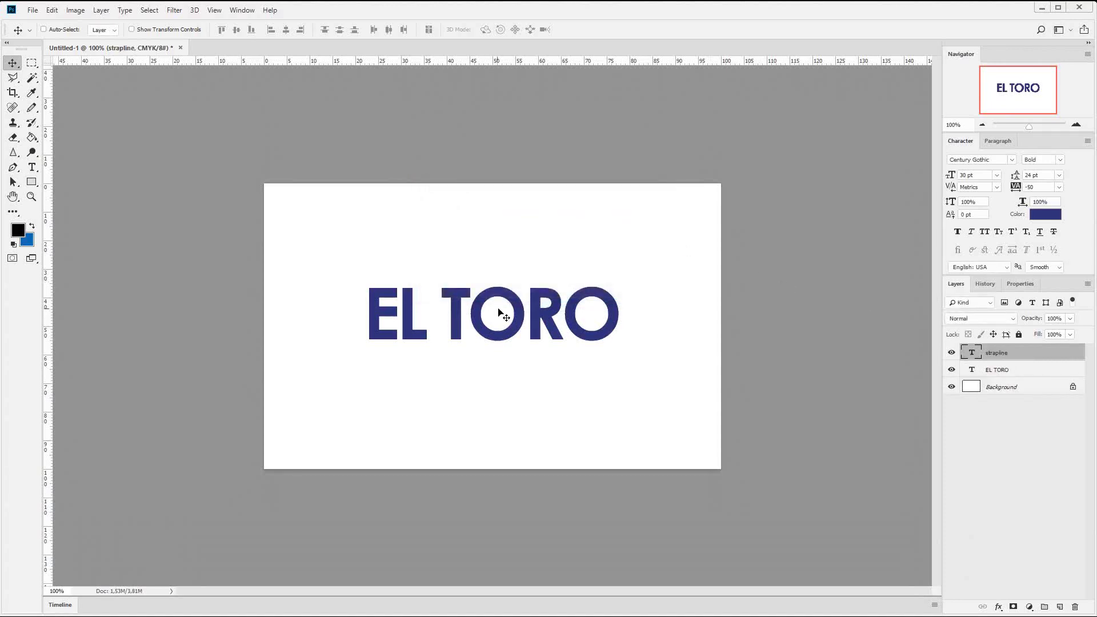
left_click_drag(516, 313, 526, 377)
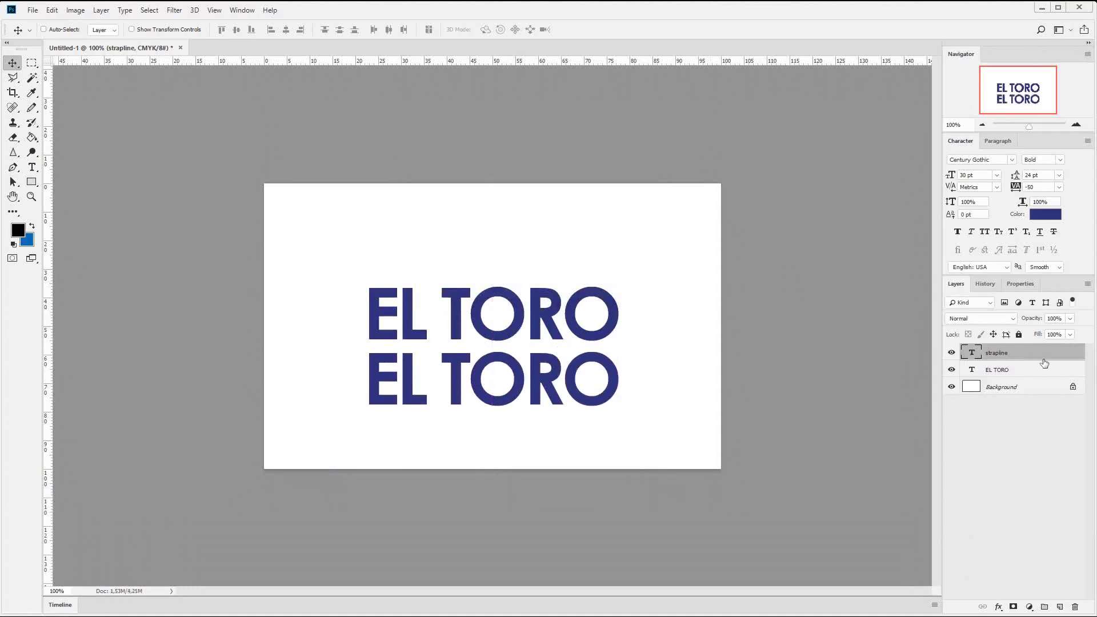
Make the strapline copy 6 pt and retype its text as SPANISH RESTAURANT.
double_click(971, 354)
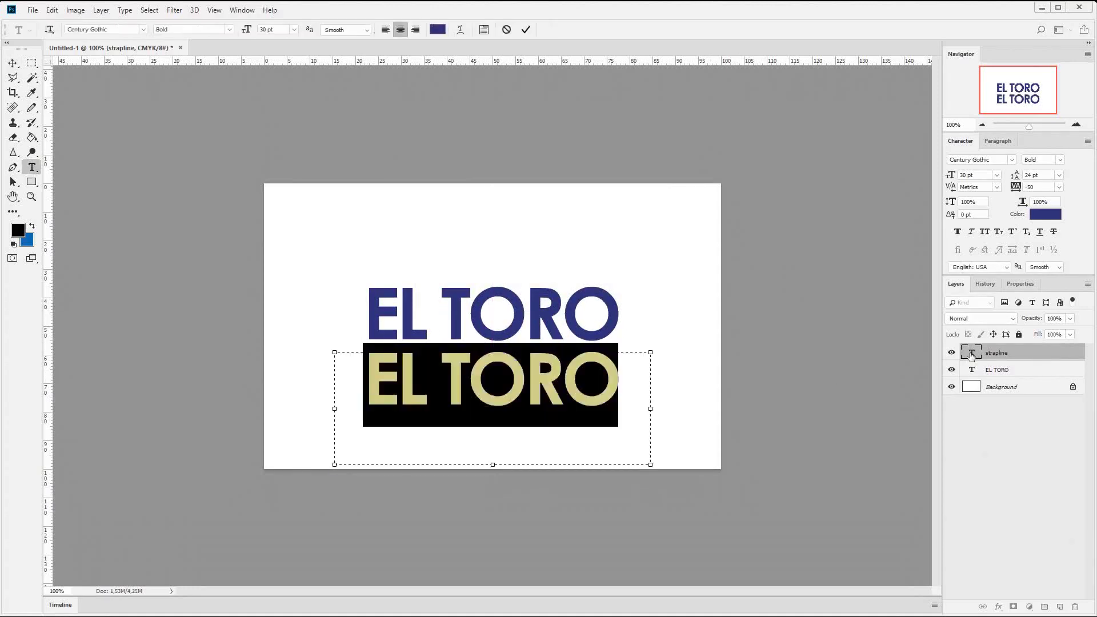
left_click(294, 30)
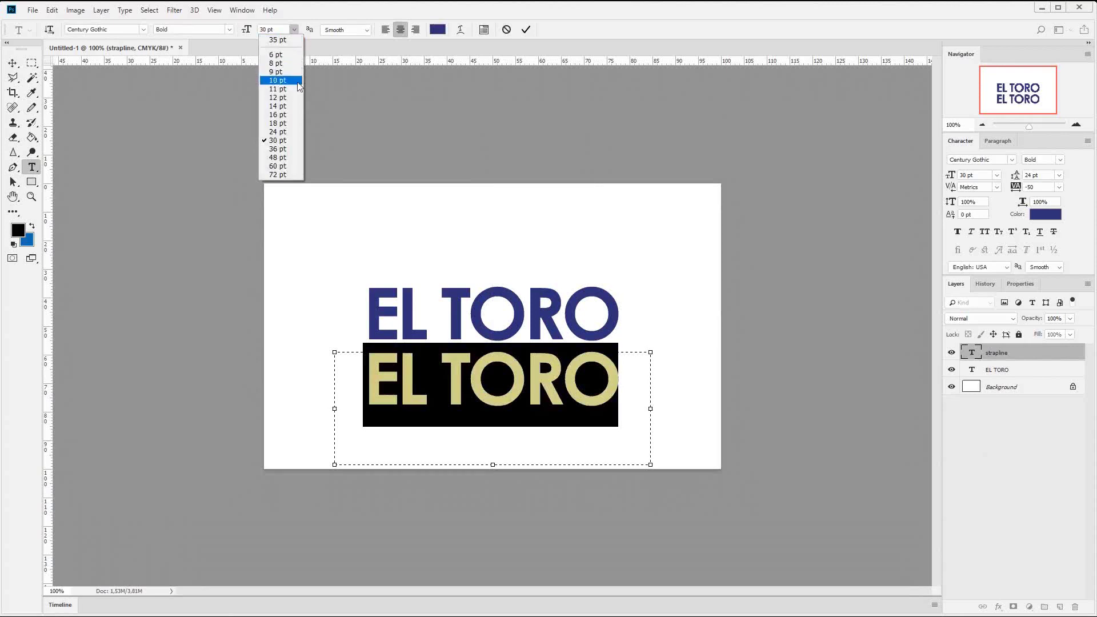
left_click(277, 54)
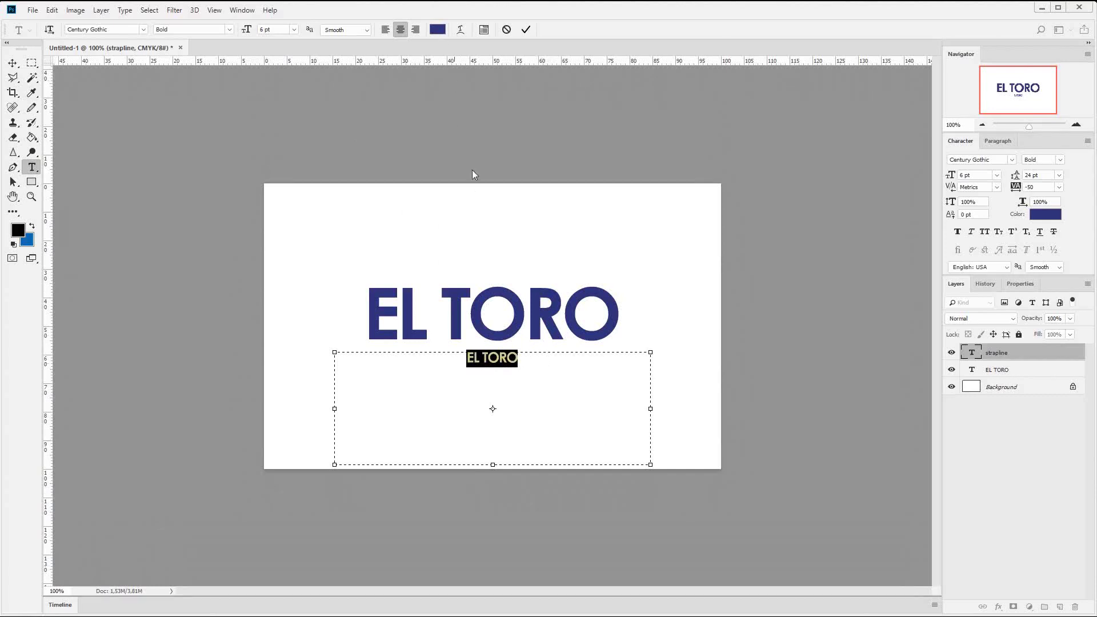
left_click_drag(533, 359, 424, 349)
key("BackSpace")
type("sp")
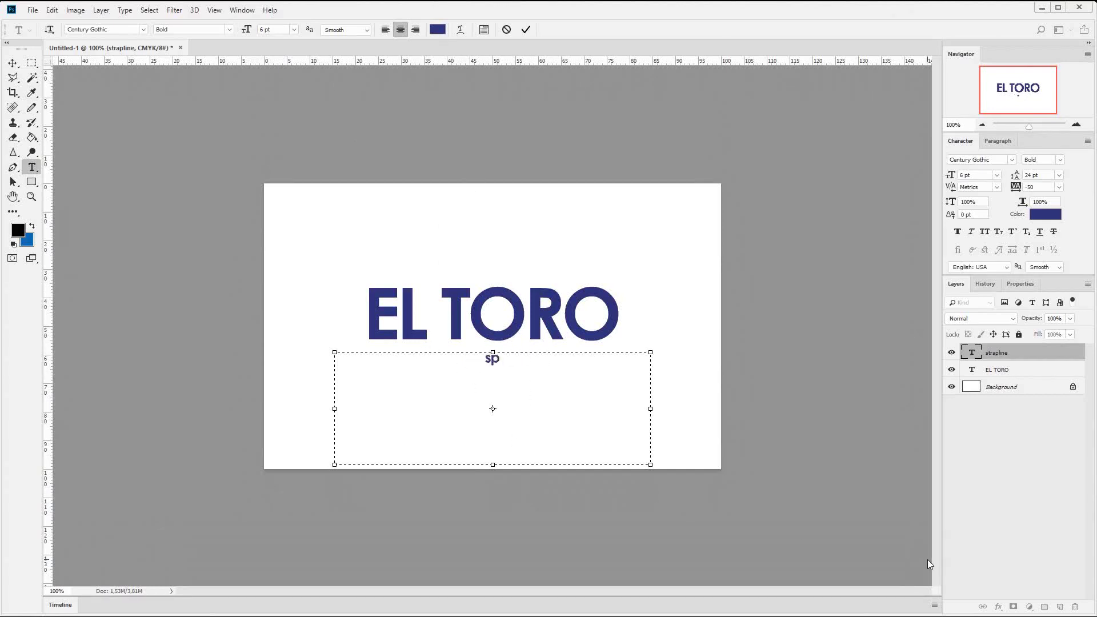
key("BackSpace")
key("BackSpace")
type("S")
type("PANIS")
type("H RES")
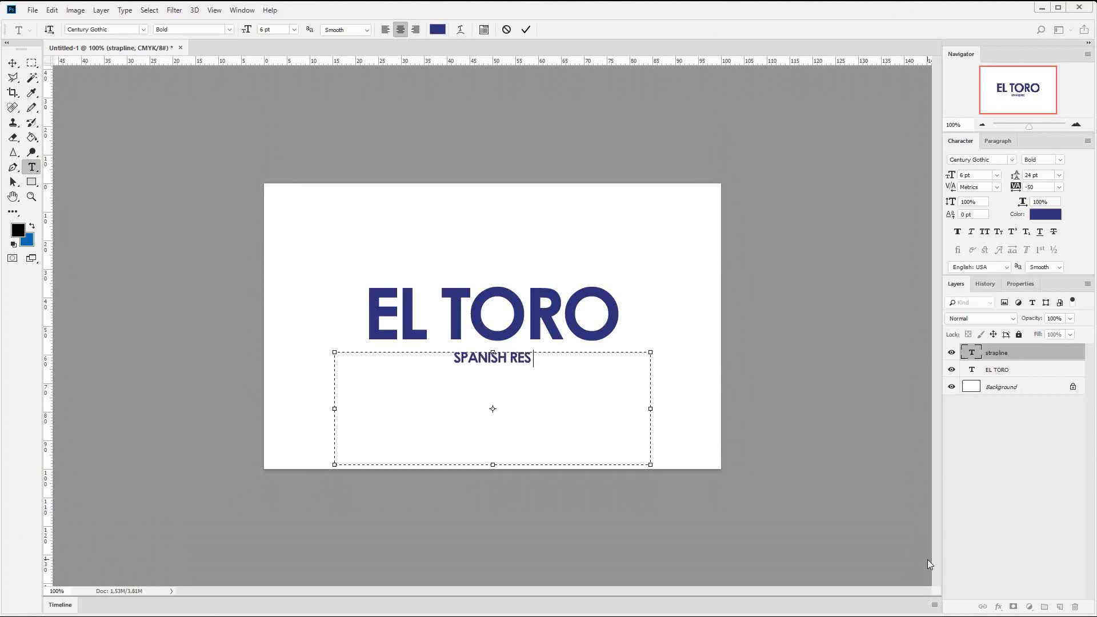
type("TAURANT")
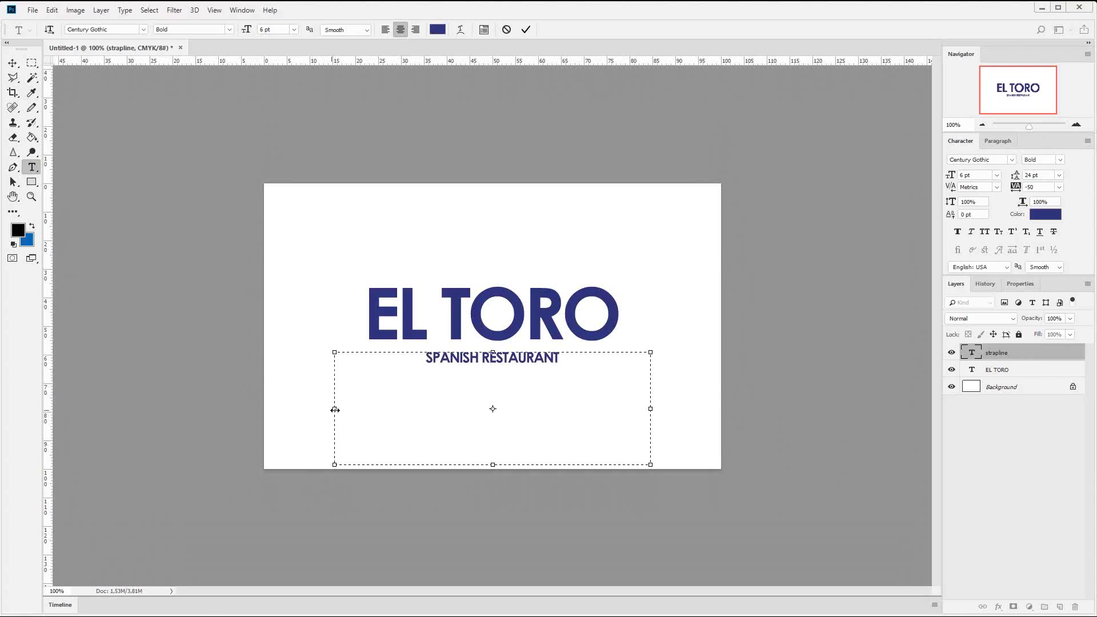
Narrow the strapline text box to the title's width and apply Justify All.
left_click_drag(335, 409, 365, 407)
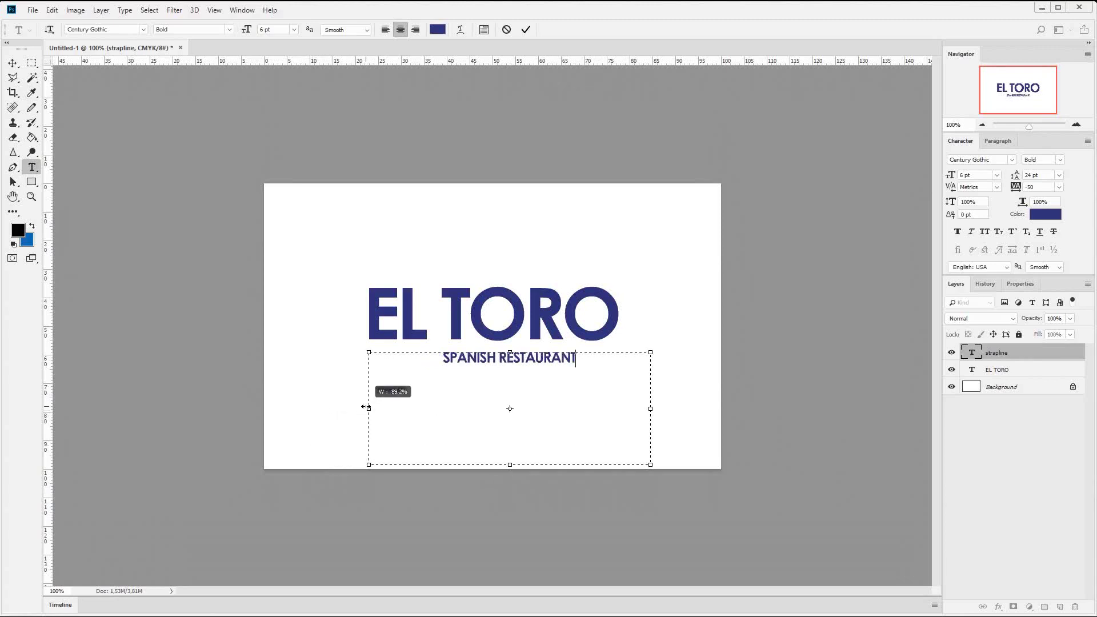
left_click_drag(650, 408, 617, 409)
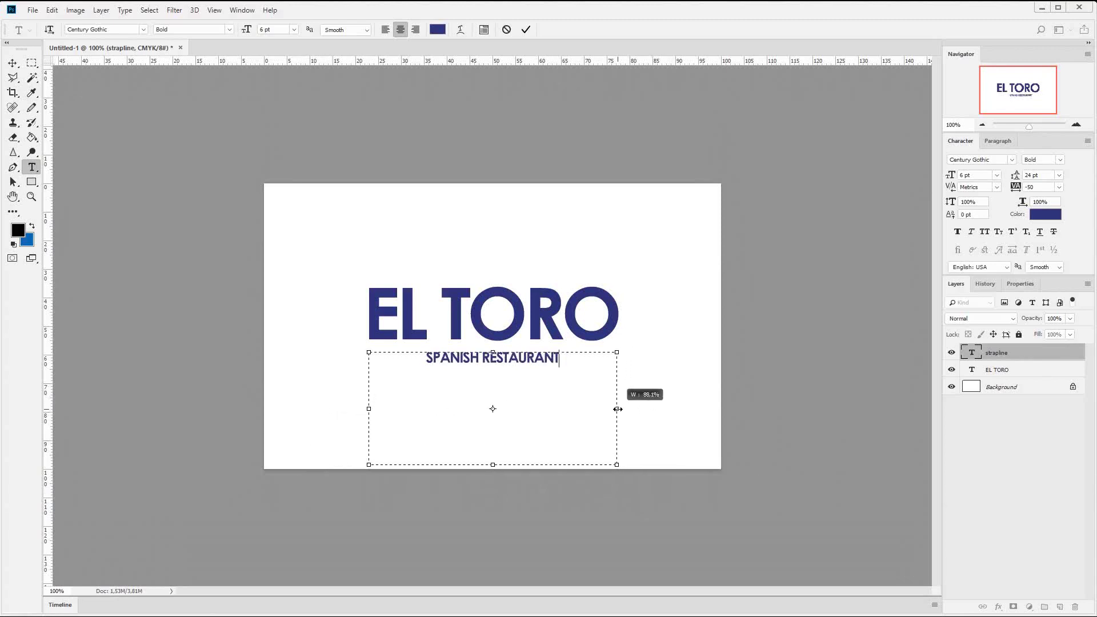
left_click_drag(573, 361, 408, 357)
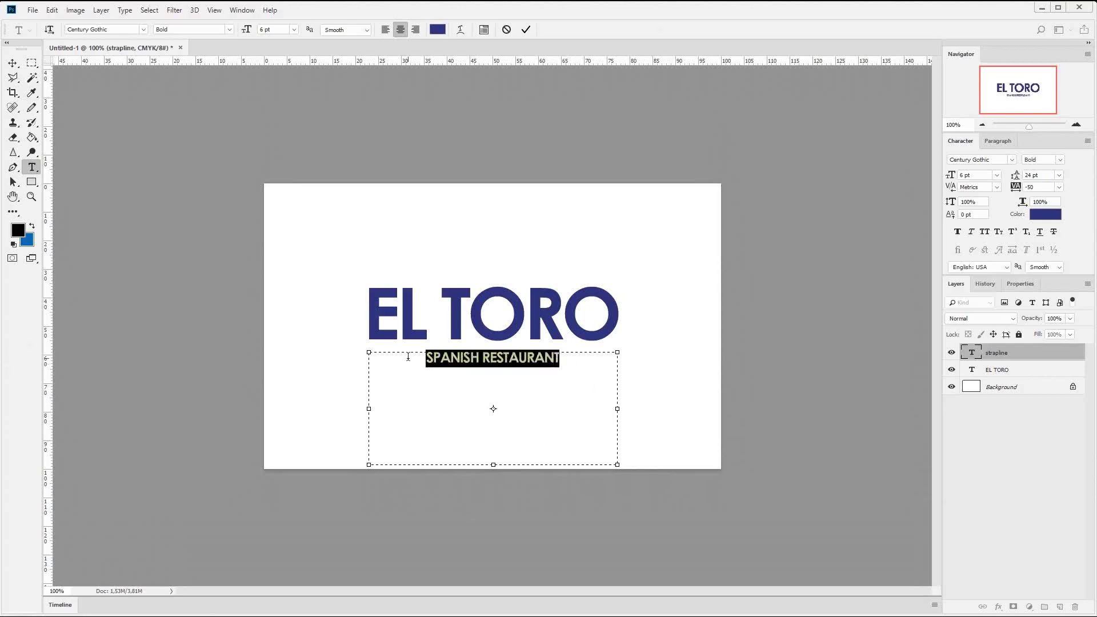
left_click(994, 141)
left_click(1051, 163)
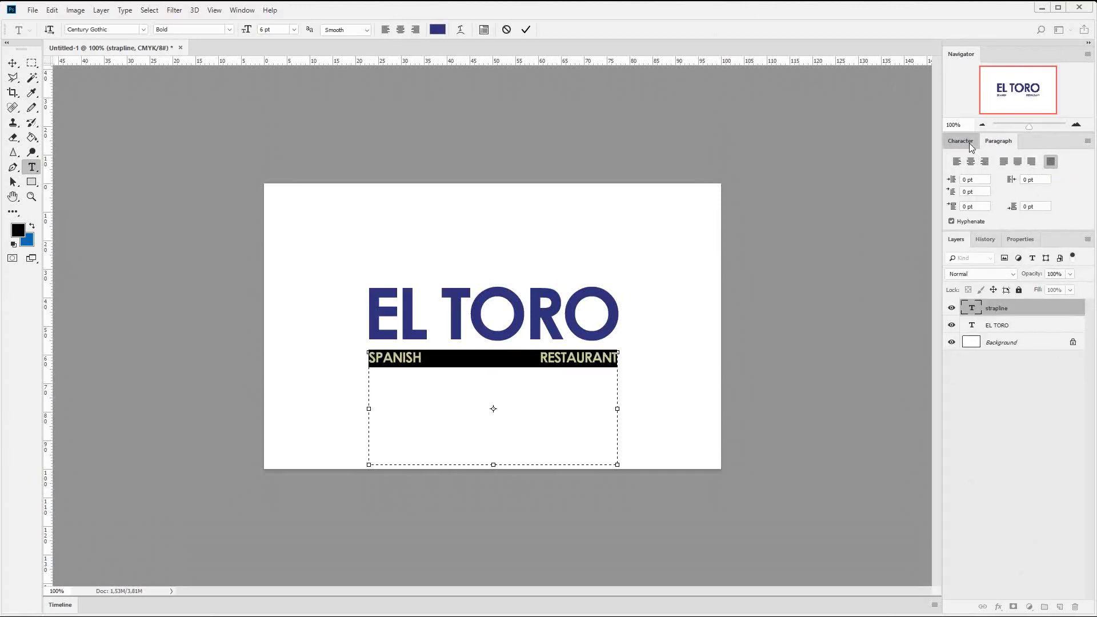
Widen the strapline's letter spacing, trying 200 and then 400.
left_click(970, 143)
left_click(1059, 188)
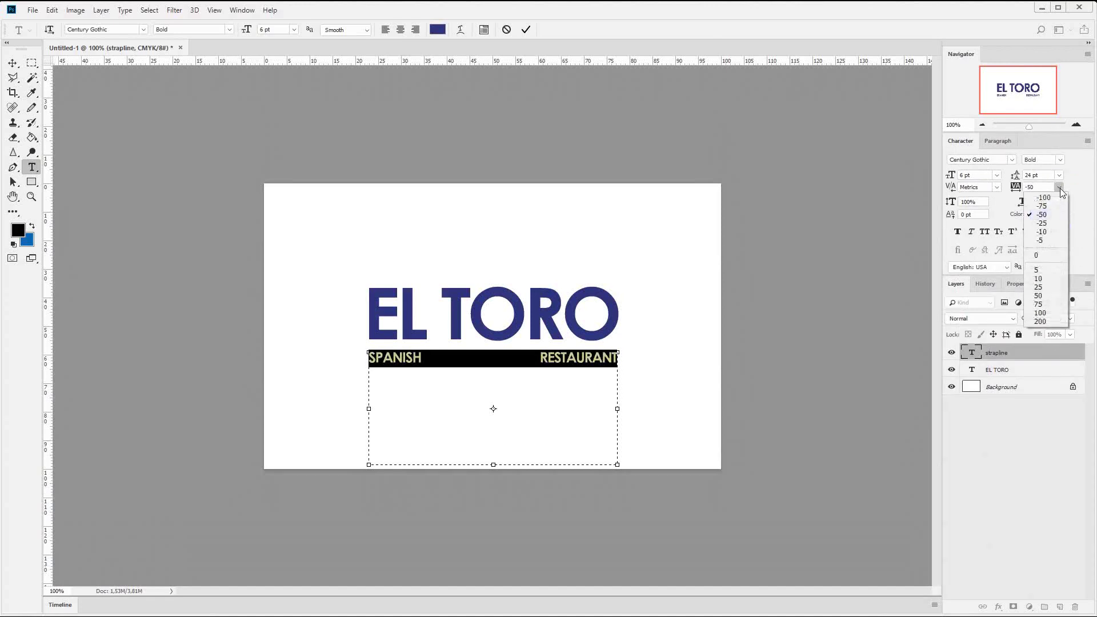
left_click(1057, 317)
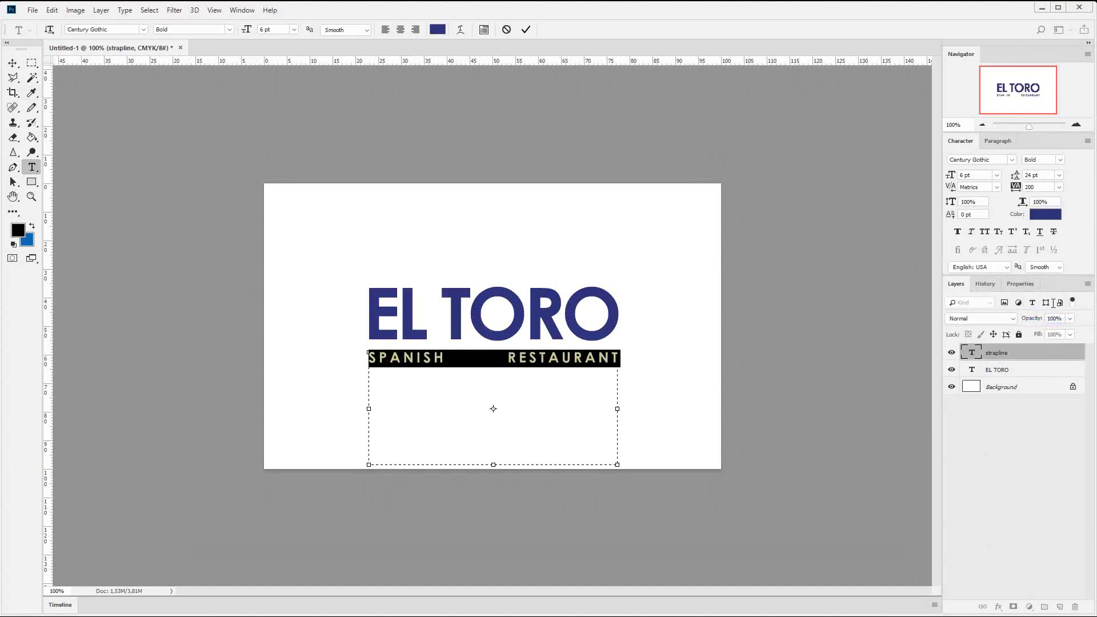
double_click(1029, 187)
type("400")
key("Return")
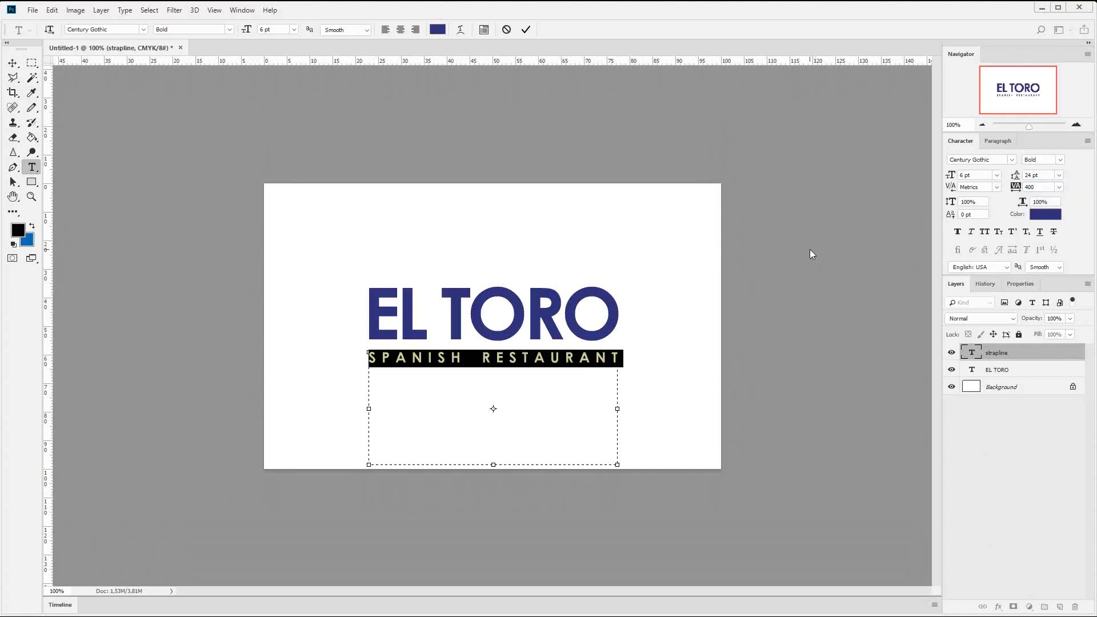
Set the strapline to 6.5 pt with 350 tracking, commit, and nudge it up.
left_click(265, 30)
type("6,5")
key("Return")
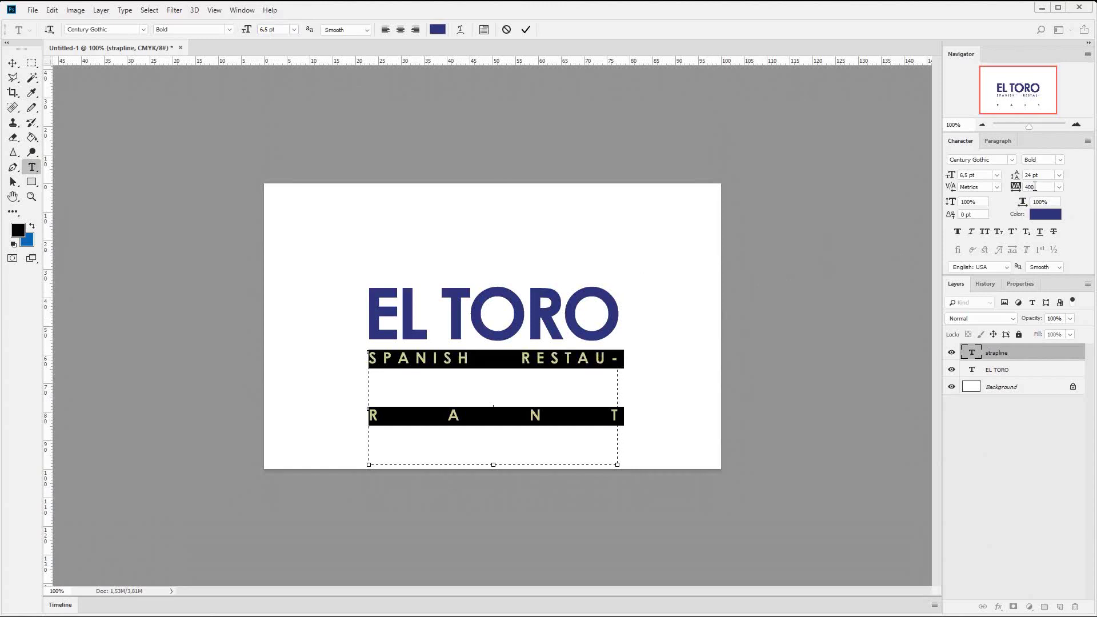
left_click(1013, 187)
type("350")
key("Return")
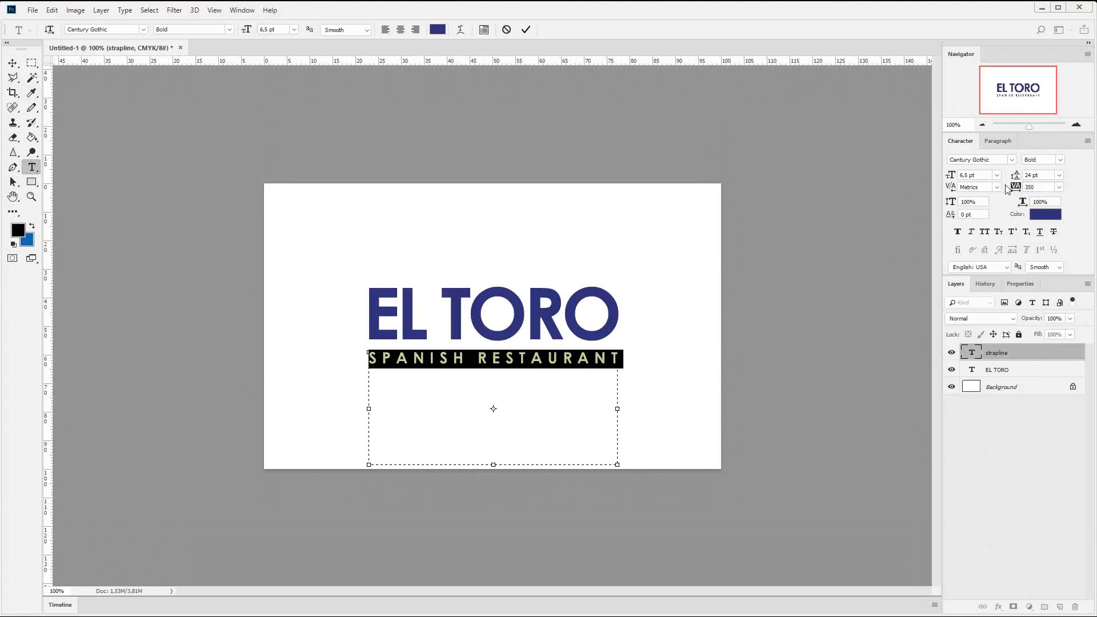
left_click(12, 63)
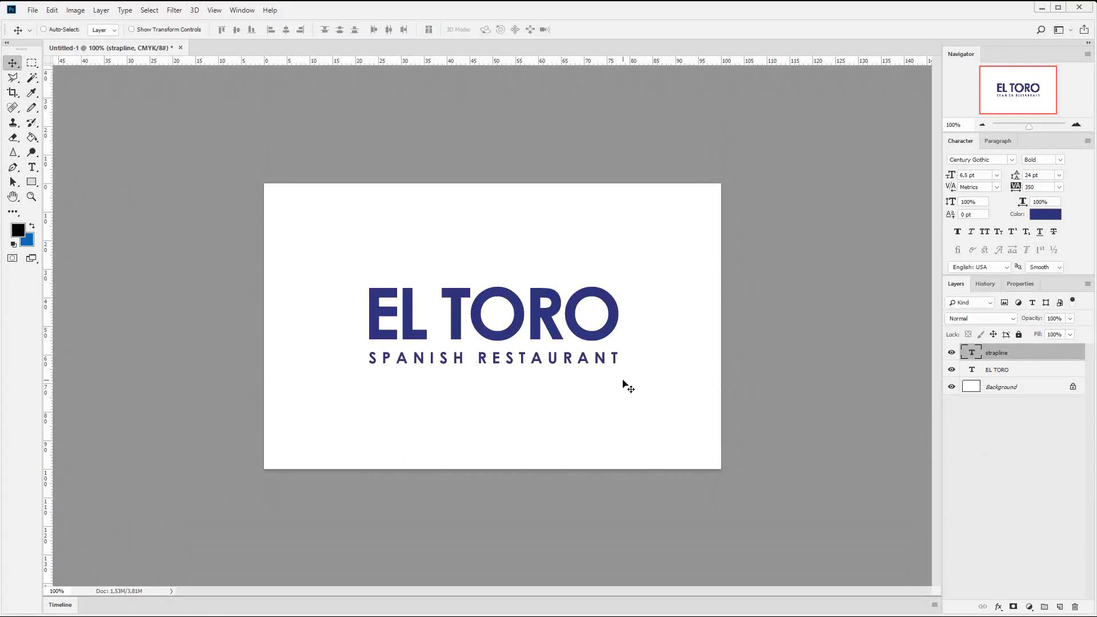
key("Up")
key("Up")
key("Up")
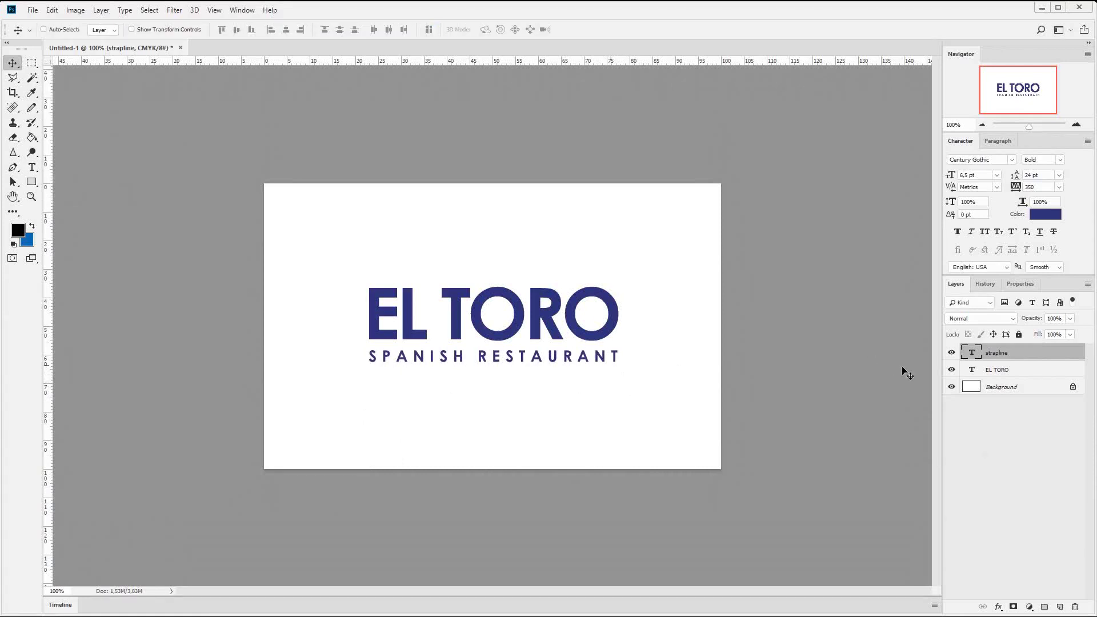
Colour the SPANISH RESTAURANT strapline dark red (#8C0000) and commit the change.
double_click(973, 353)
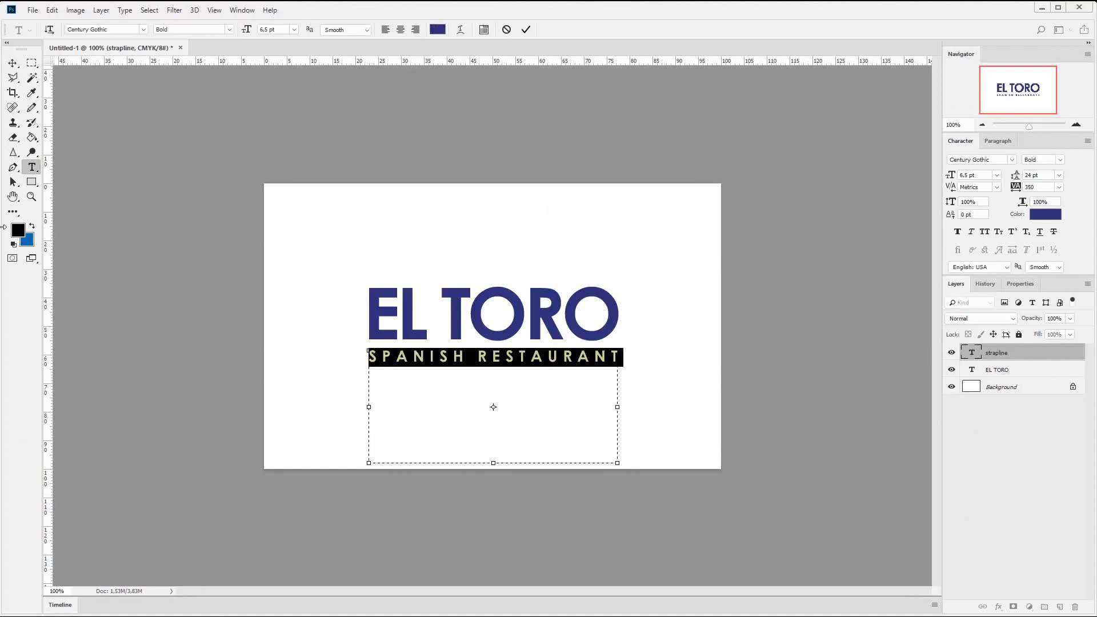
left_click(437, 30)
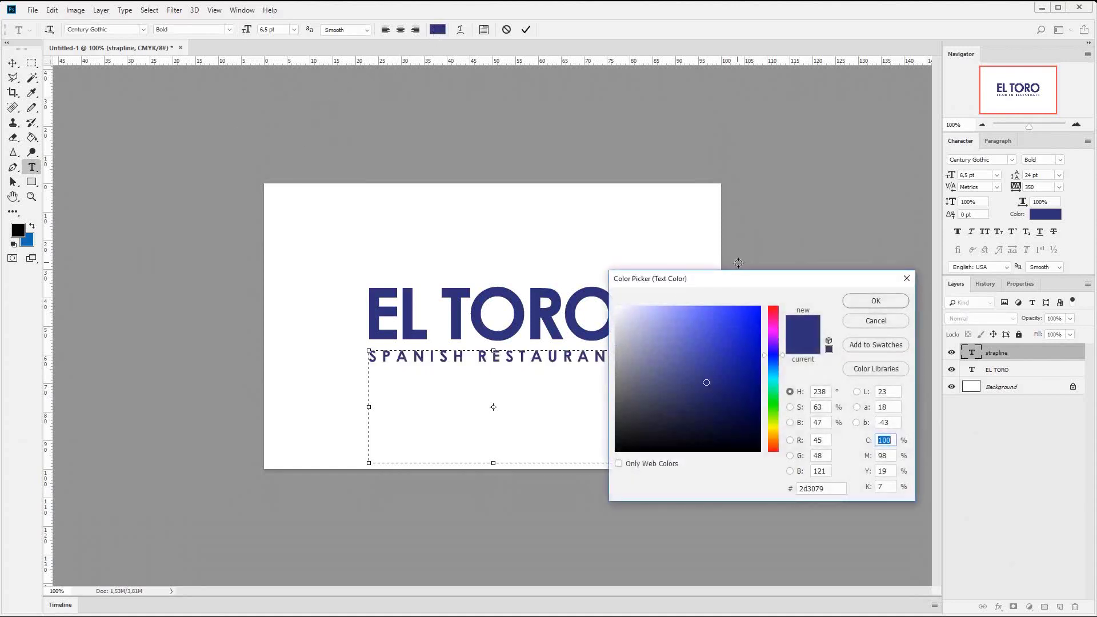
left_click_drag(741, 281, 687, 271)
left_click(777, 480)
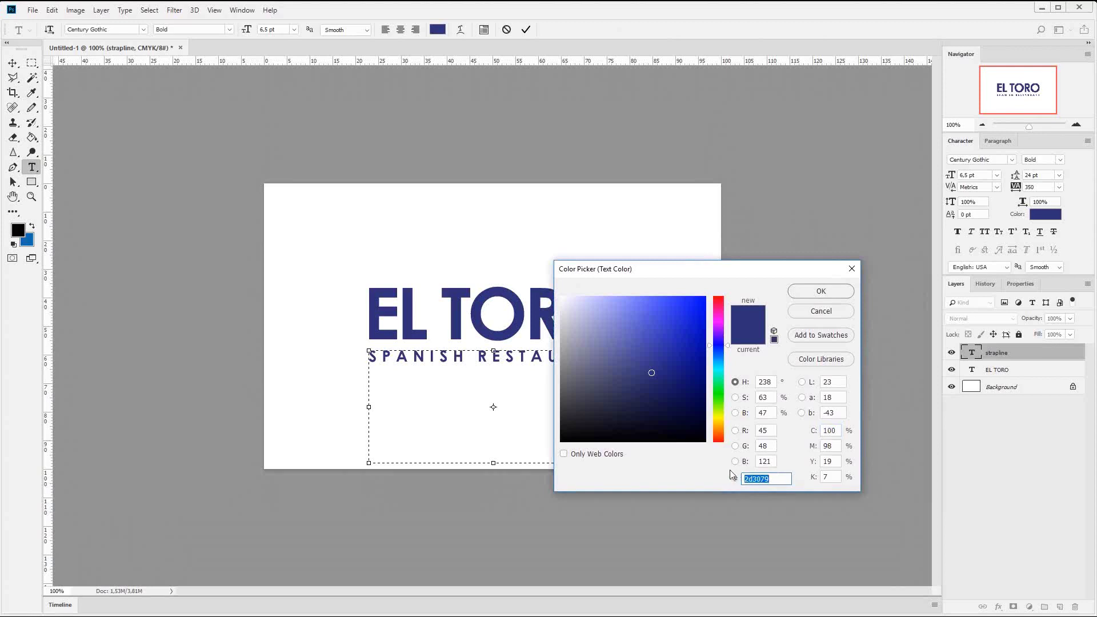
type("8")
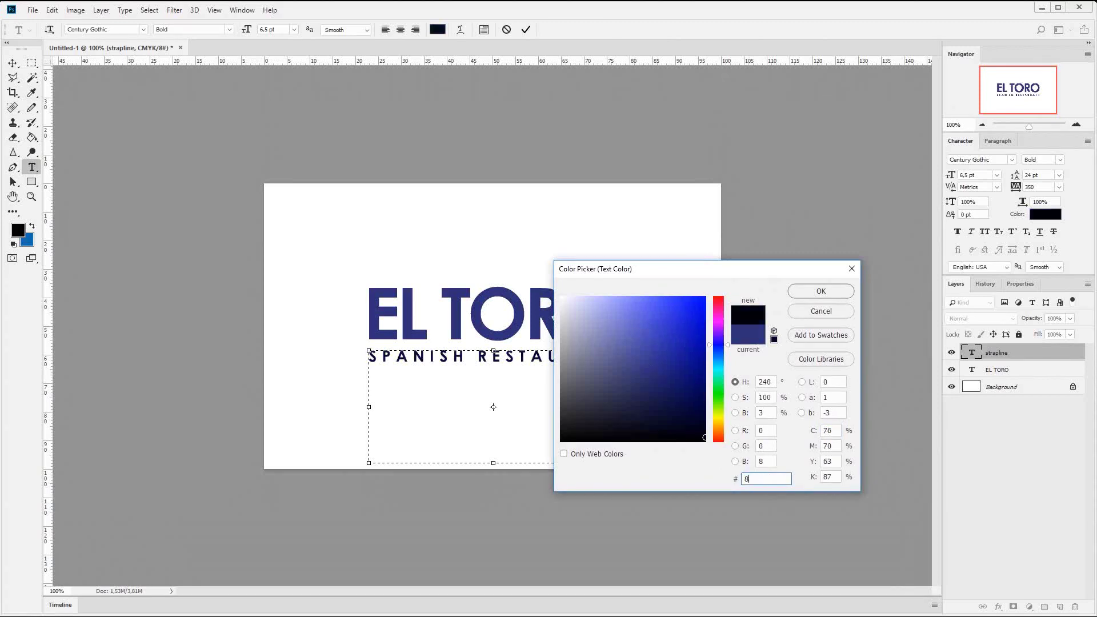
type("c")
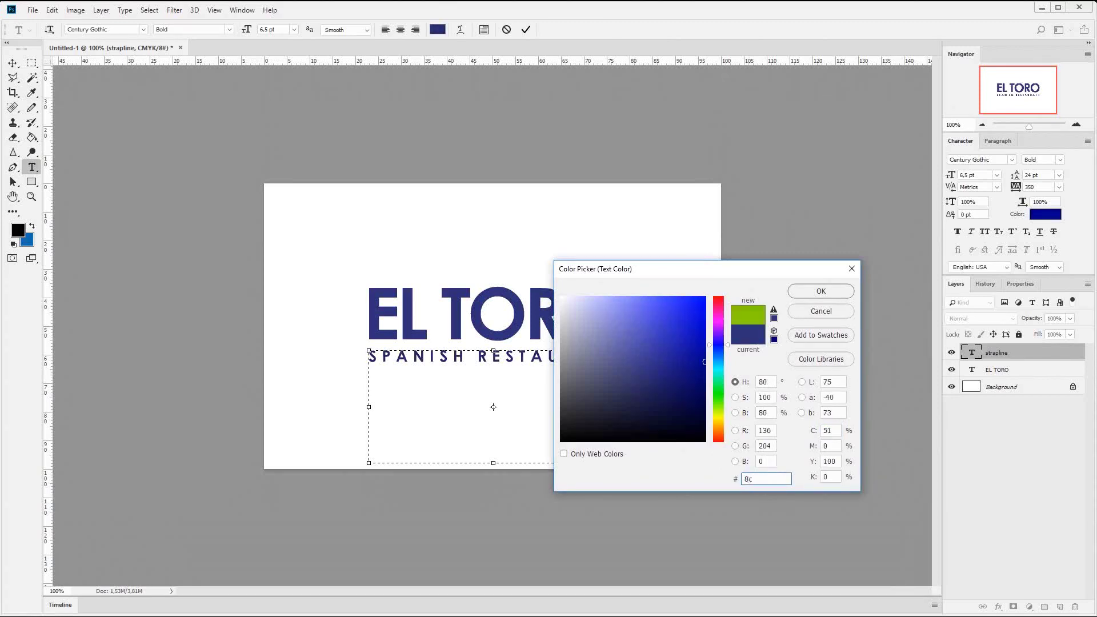
type("0000")
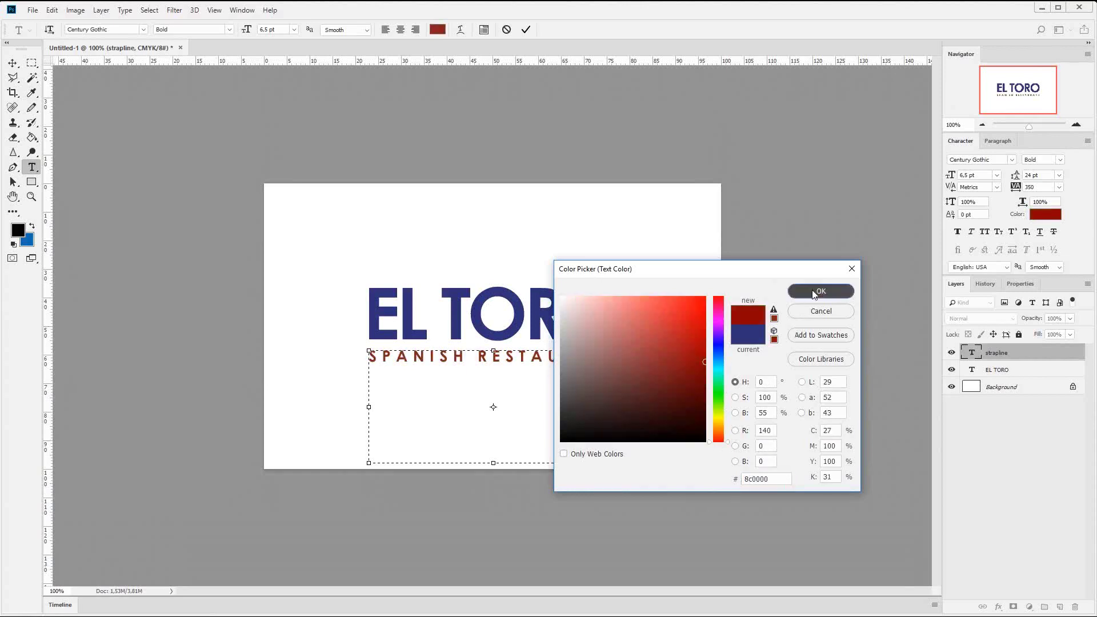
left_click(817, 290)
left_click(13, 63)
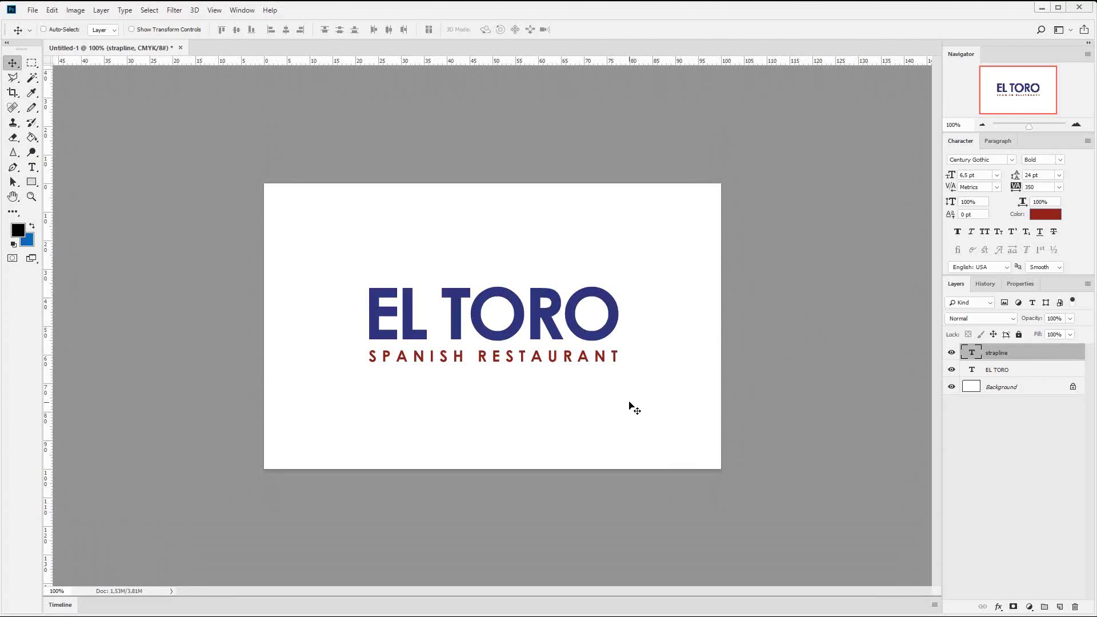
At 200% zoom, draw a crescent horn with the Pen tool on a new layer above the EL–TORO gap.
left_click(1077, 125)
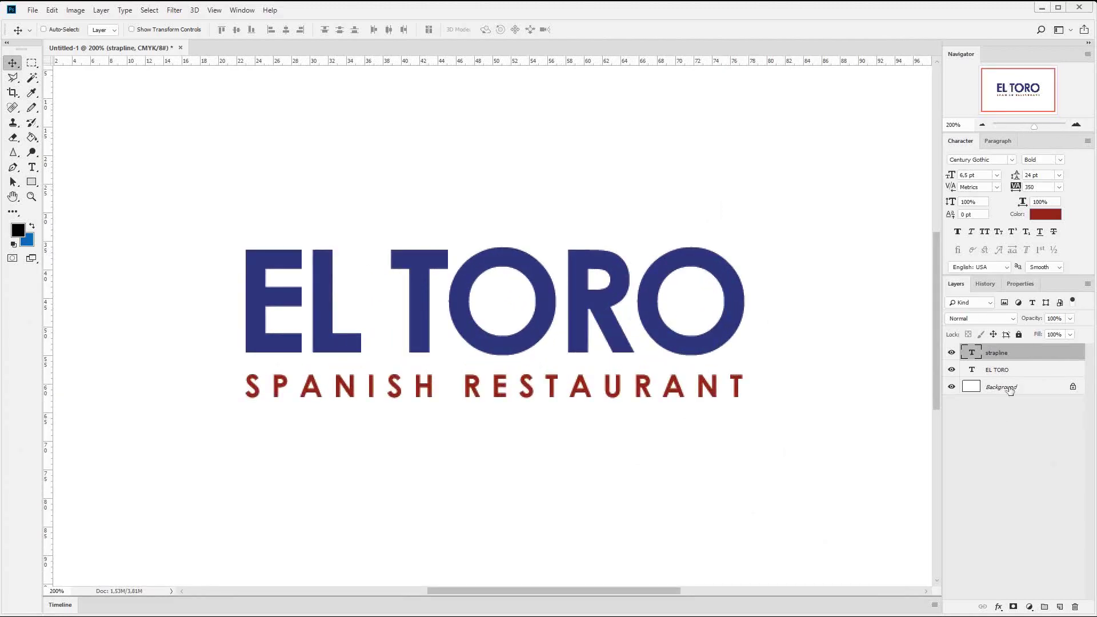
left_click(1060, 607)
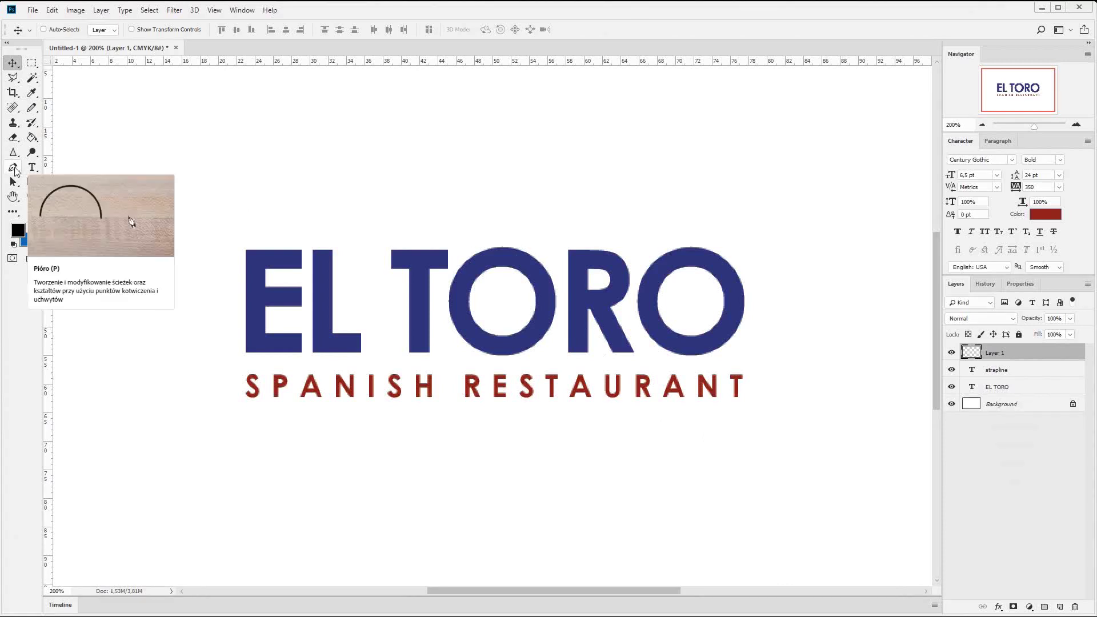
left_click(13, 168)
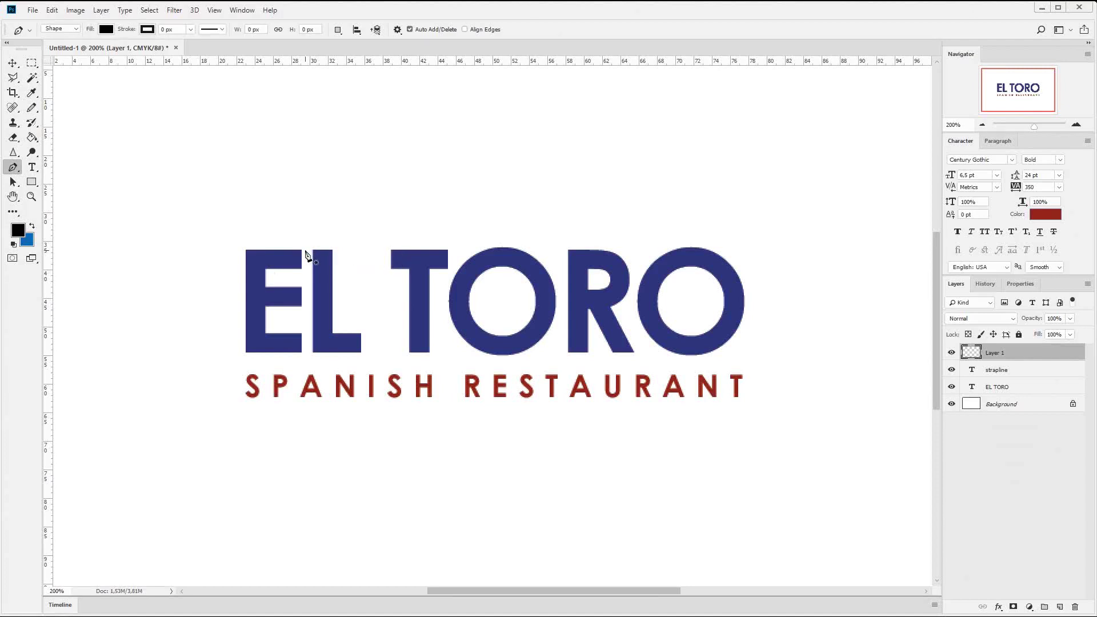
left_click(386, 250)
left_click(386, 268)
left_click_drag(358, 235, 359, 211)
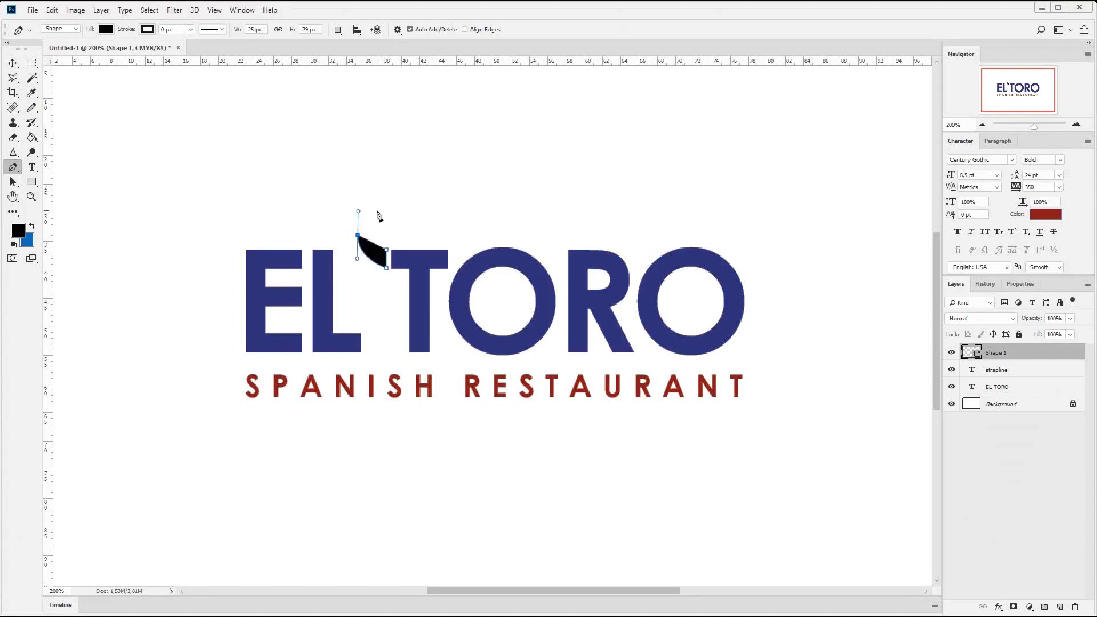
left_click(377, 210)
left_click_drag(377, 211, 367, 225, "alt")
left_click_drag(387, 252, 415, 260)
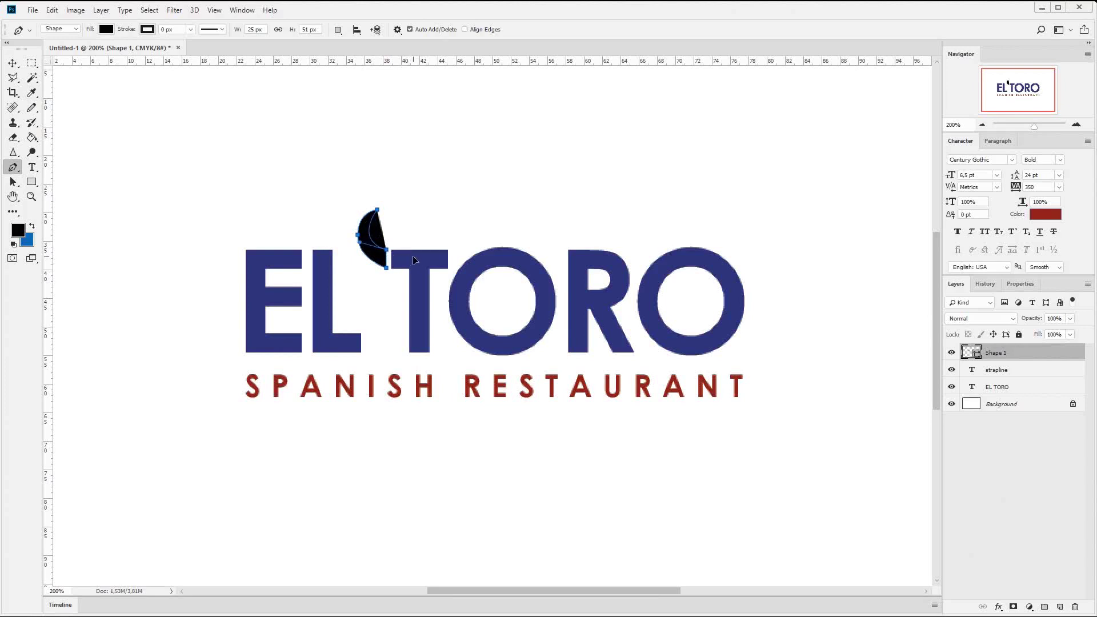
left_click(13, 64)
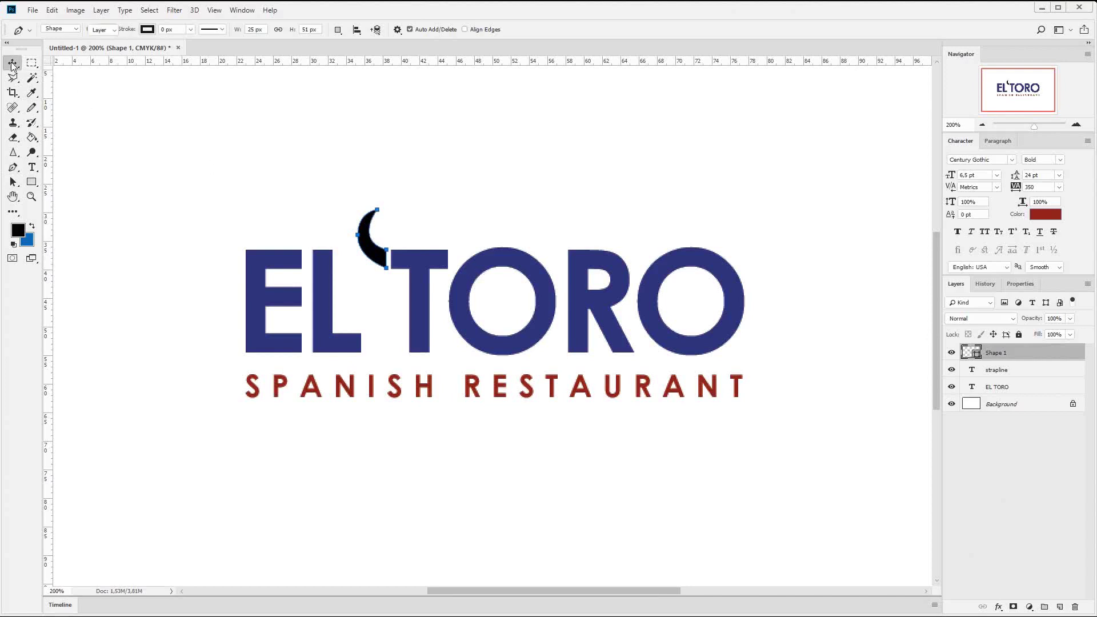
Adjust the Shape 1 horn's anchor curves with Direct Selection, then move it above the E.
left_click(1042, 376)
left_click(1040, 355)
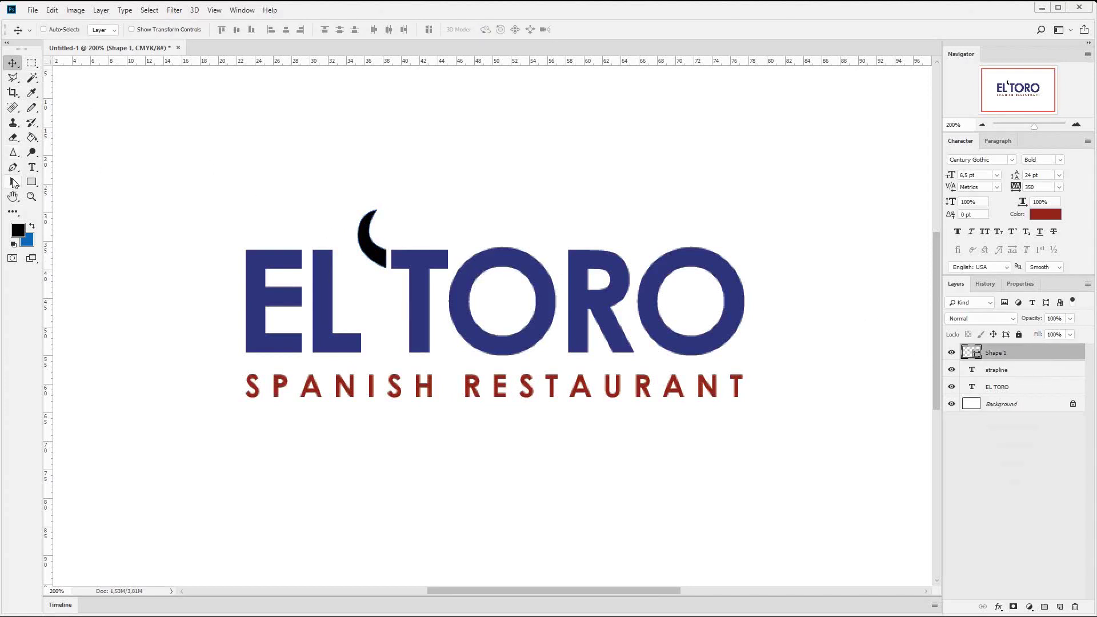
right_click(12, 182)
left_click(63, 180)
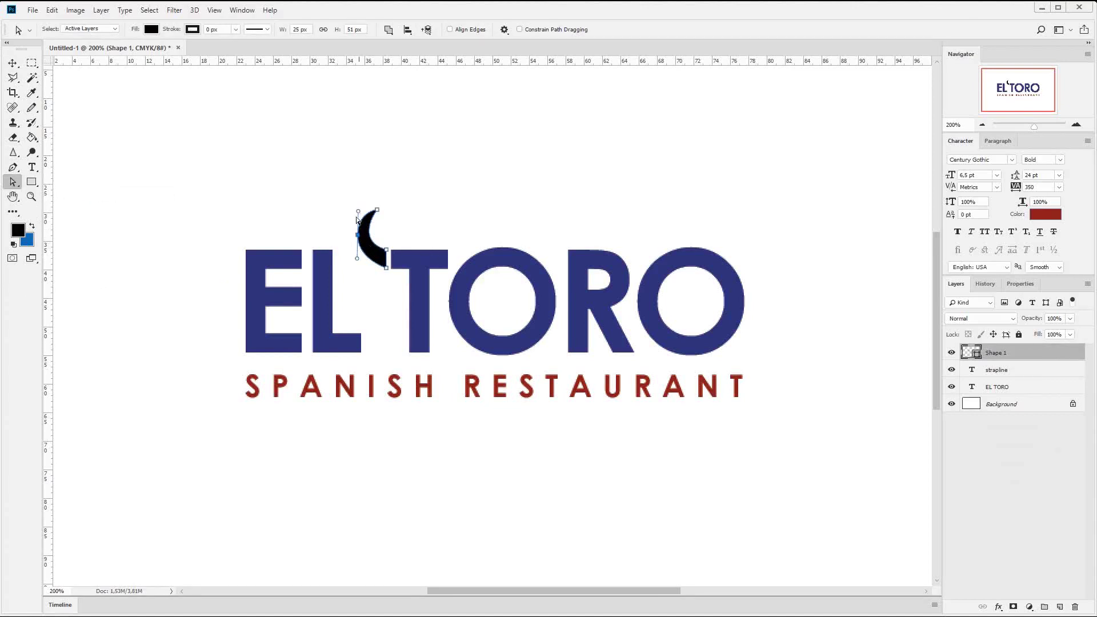
left_click(359, 235)
left_click_drag(357, 261, 359, 262)
left_click_drag(357, 212, 359, 212)
left_click(12, 62)
left_click_drag(484, 209, 343, 211)
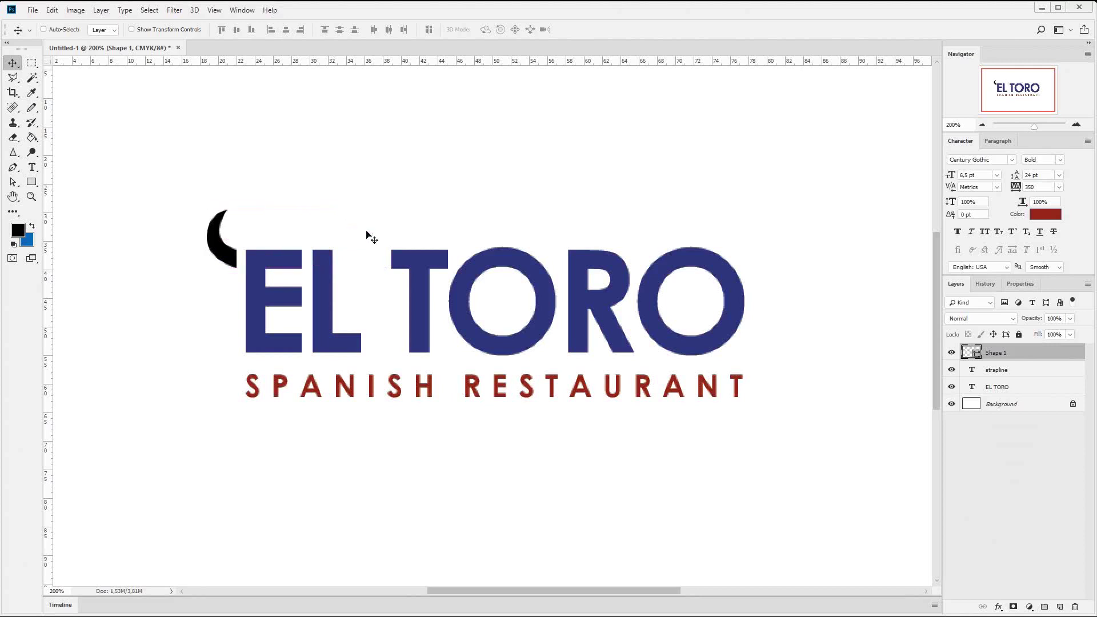
Duplicate the horn, flip the copy horizontally and place it above the L, then edit the left horn's fill.
right_click(1018, 356)
left_click(903, 266)
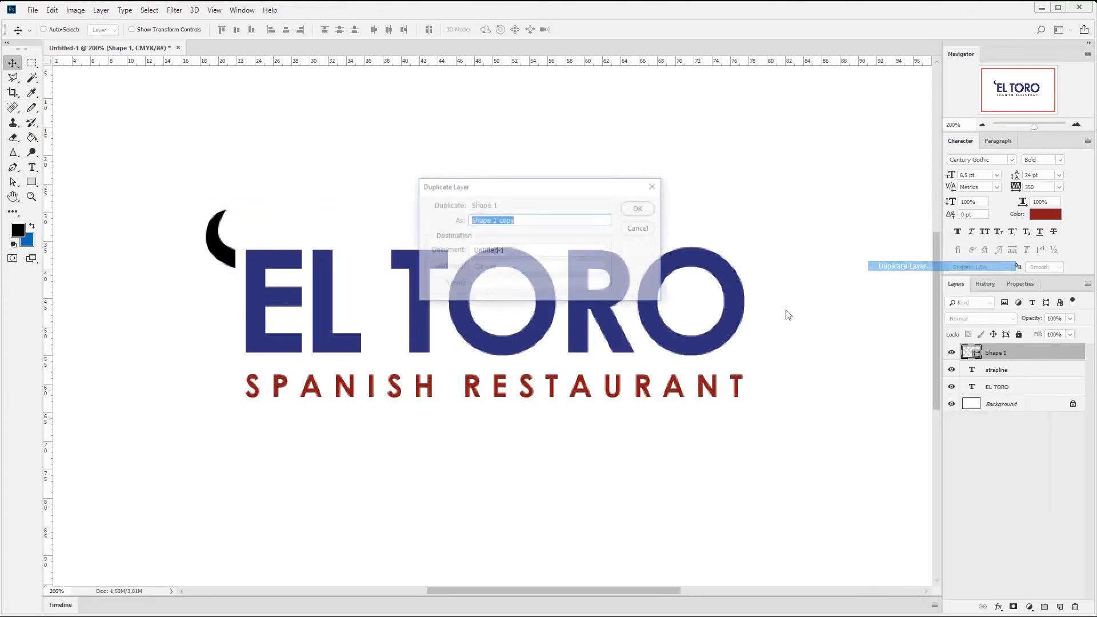
key("Return")
left_click(52, 10)
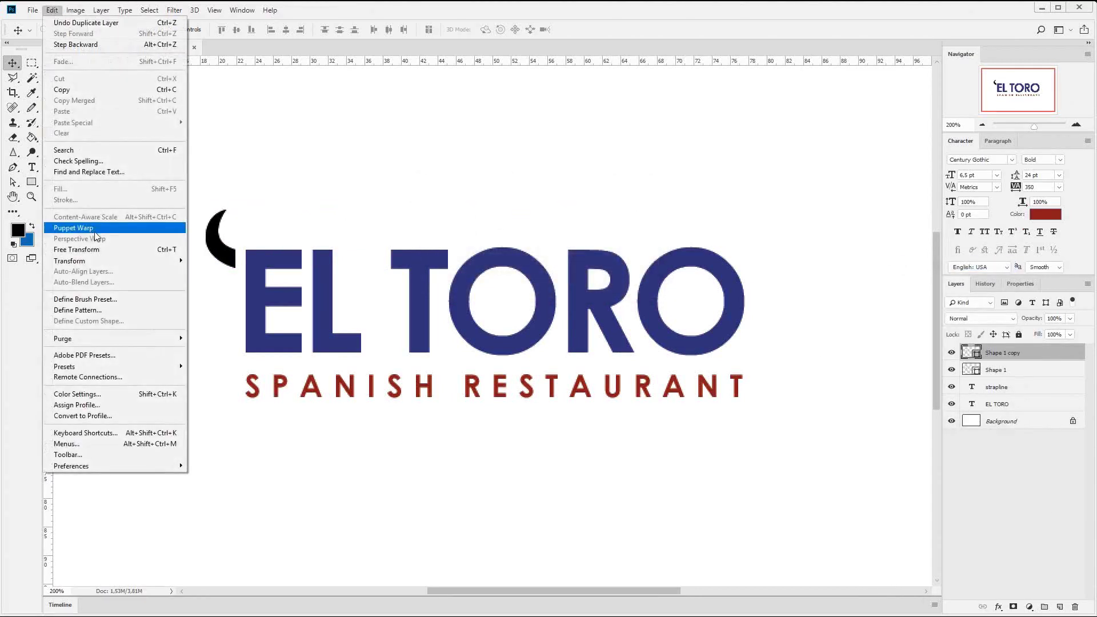
left_click(260, 388)
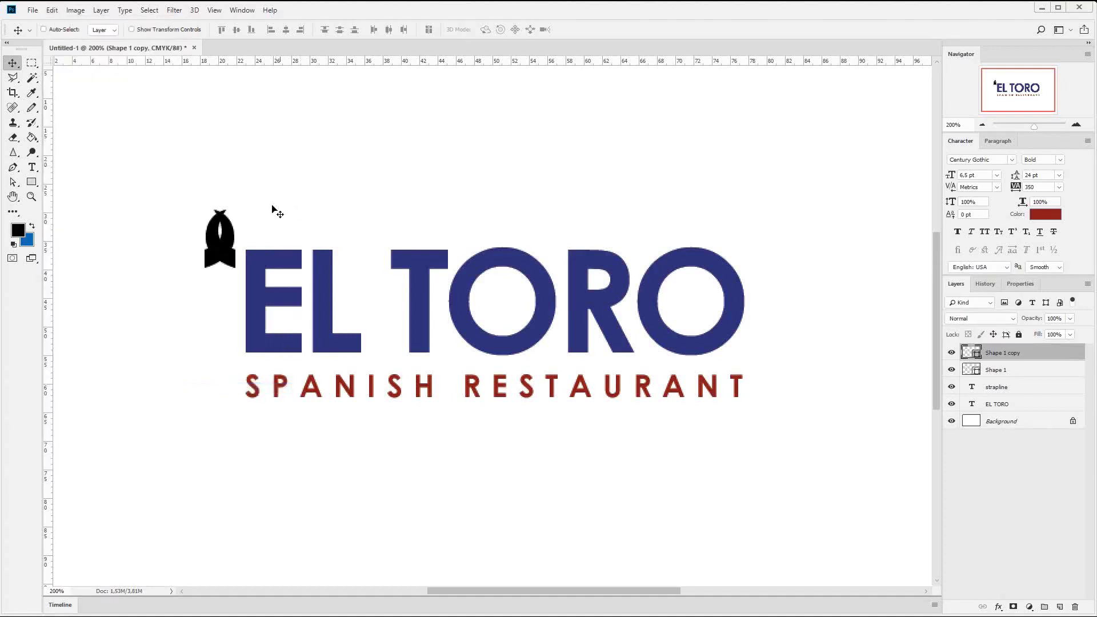
left_click_drag(273, 209, 395, 237)
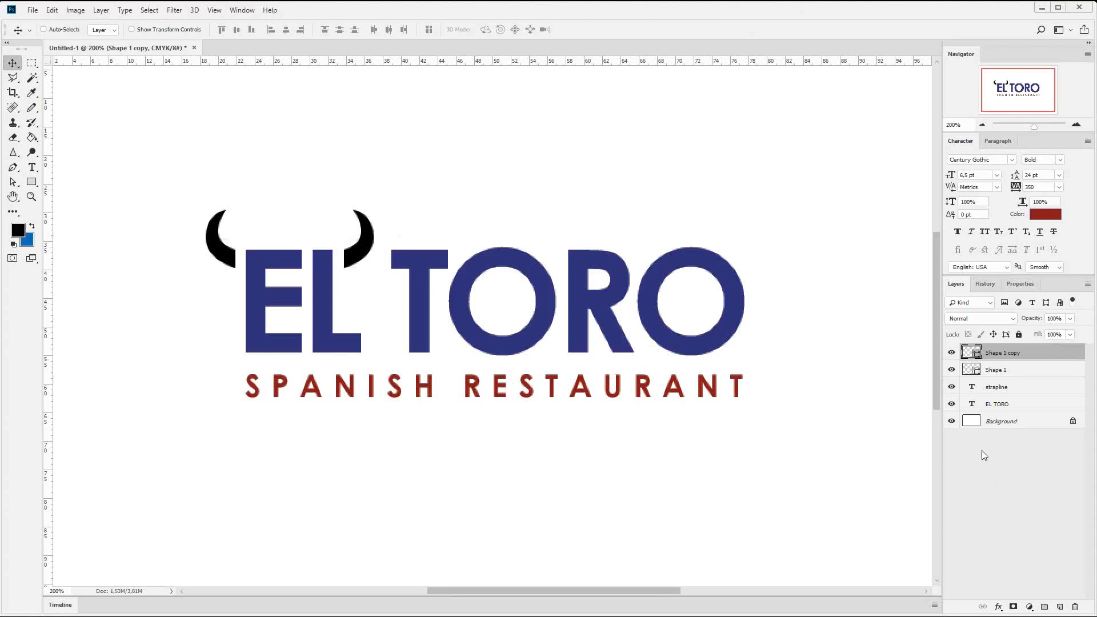
double_click(972, 370)
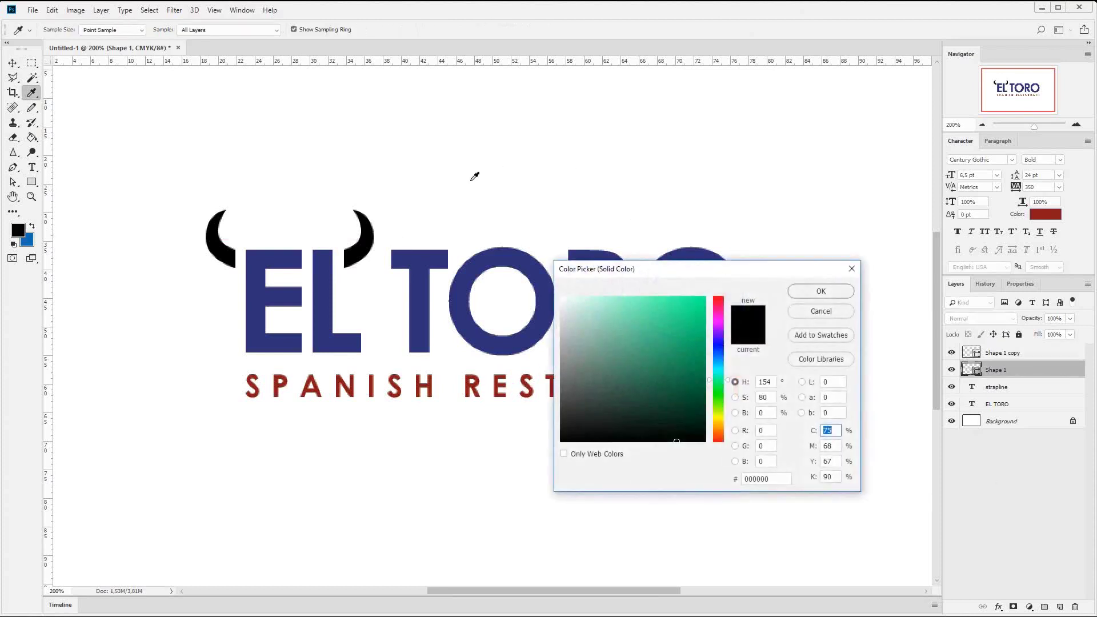
Fill the left horn with the strapline's red (#8b181a) and copy its hex value.
left_click(353, 393)
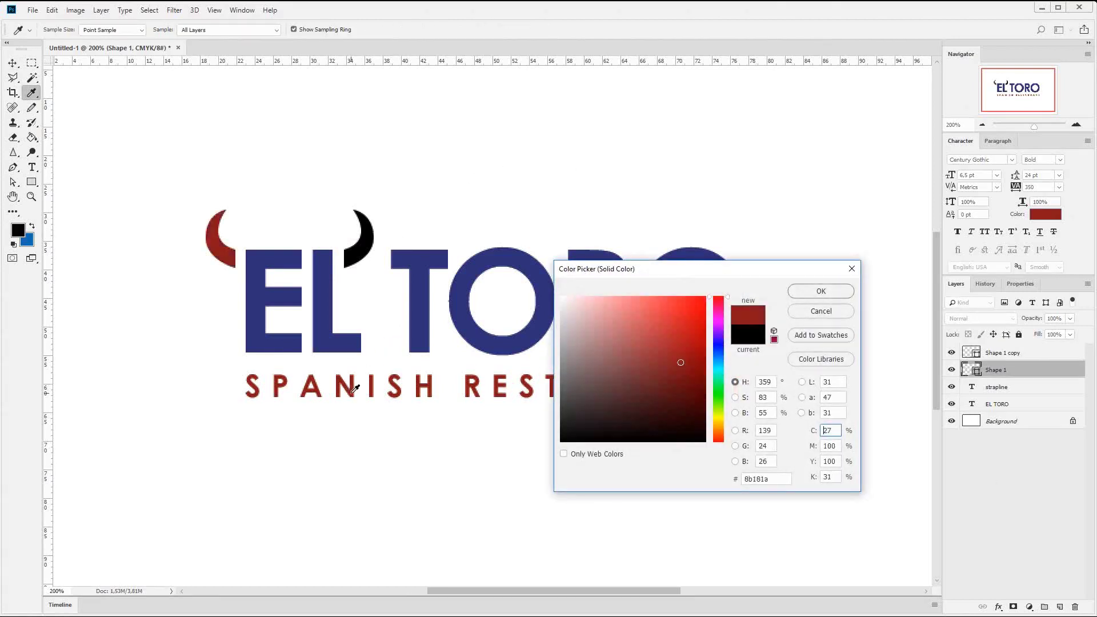
left_click(831, 291)
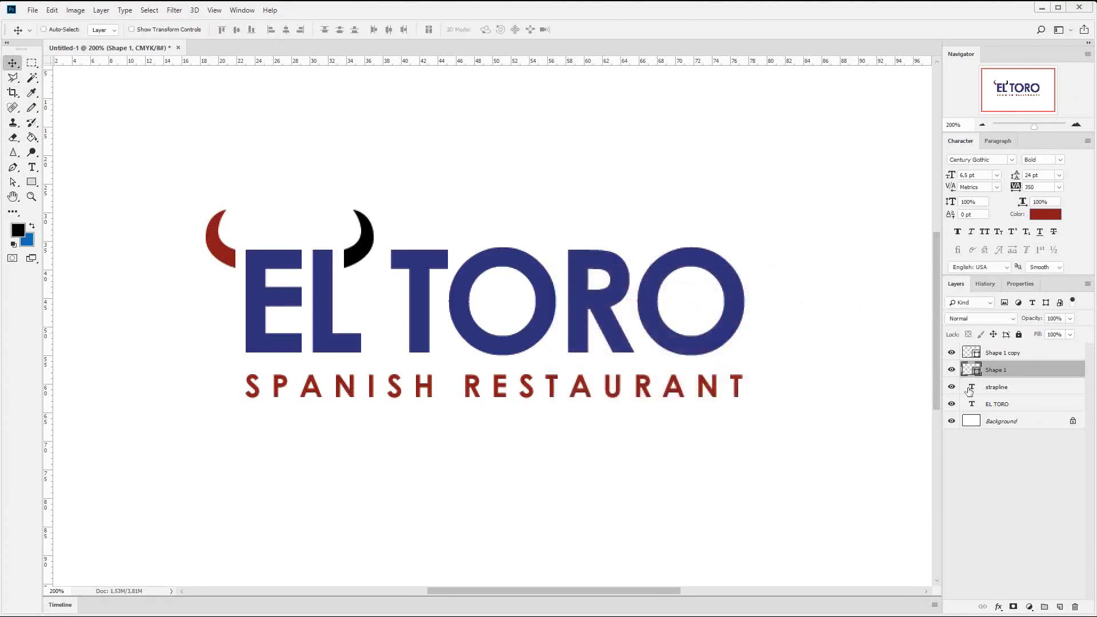
double_click(973, 388)
left_click(437, 30)
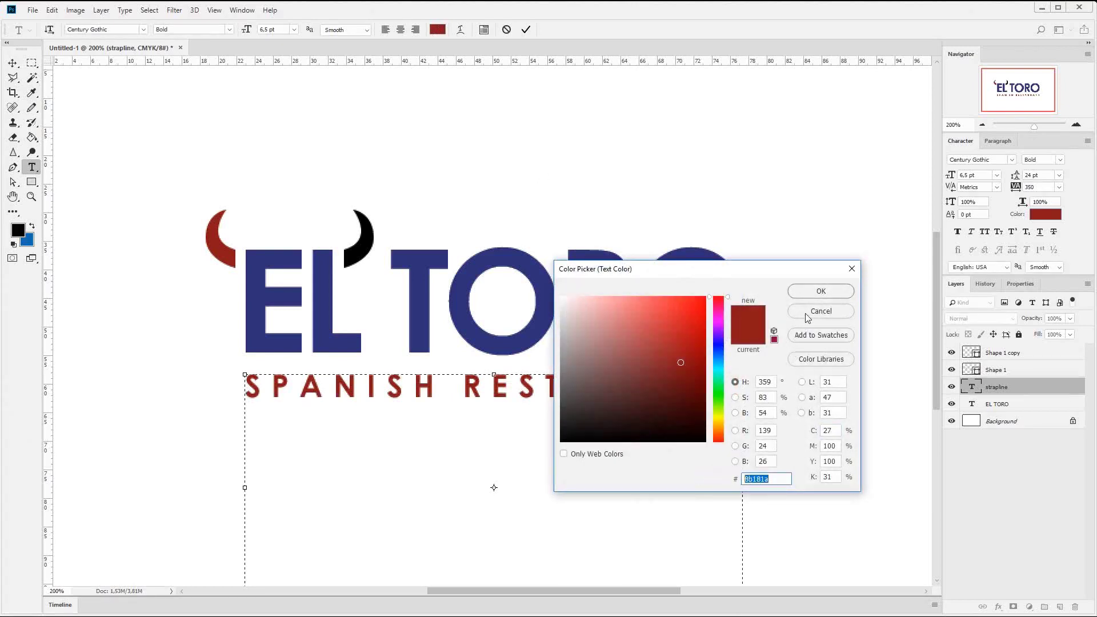
key("Return")
double_click(972, 369)
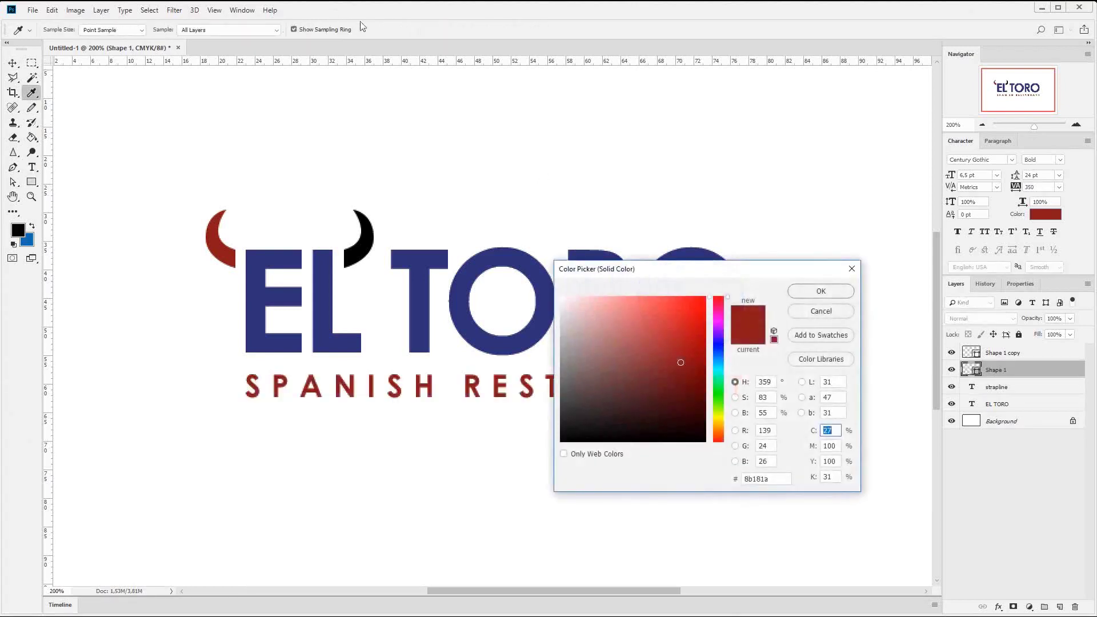
double_click(754, 479)
left_click(820, 292)
Give the right horn the same red by pasting the 8b181a hex value.
double_click(972, 353)
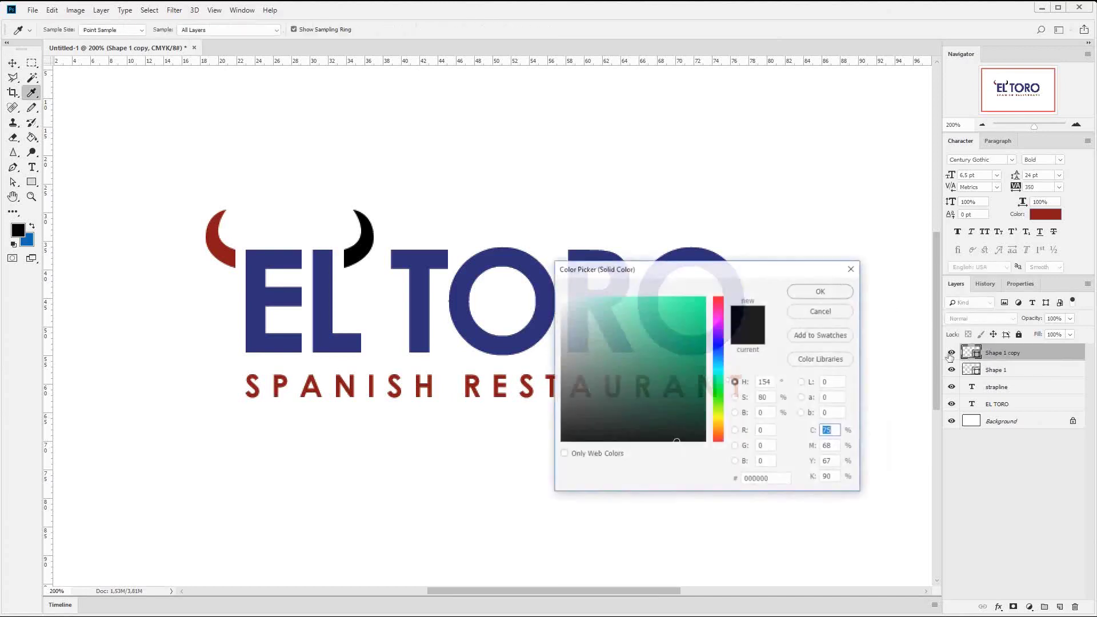
double_click(766, 479)
key("ctrl+v")
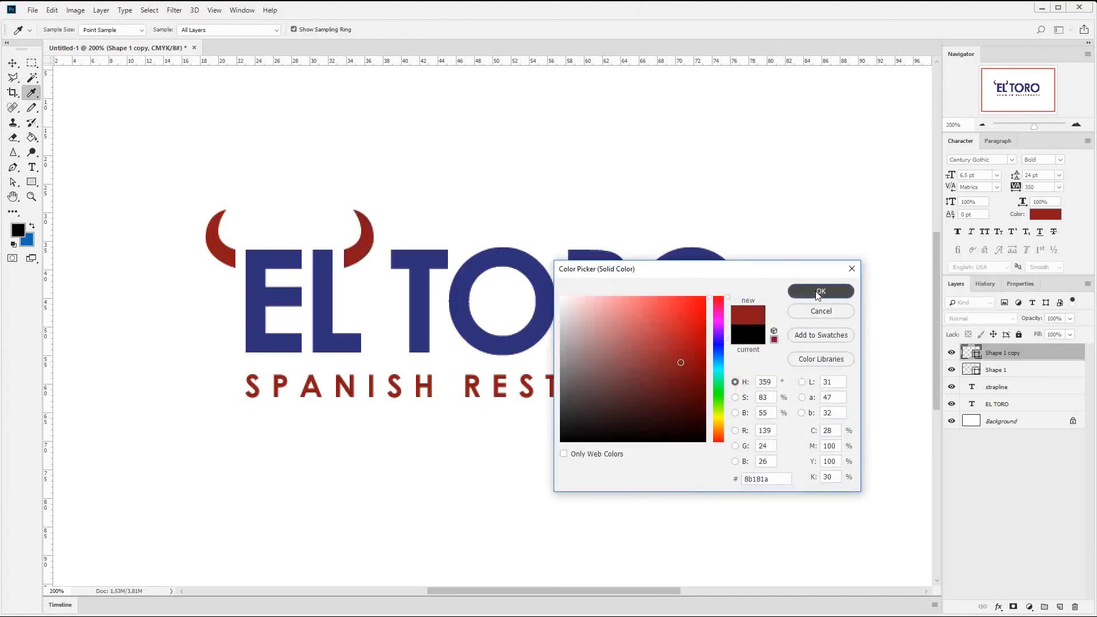
left_click(821, 292)
key("v")
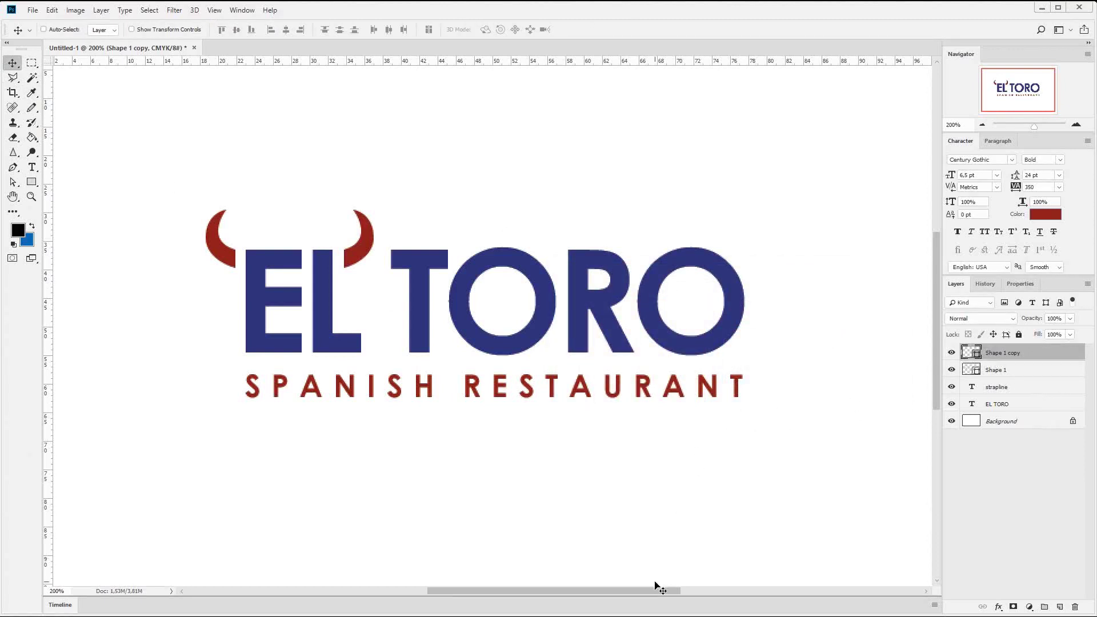
left_click(984, 126)
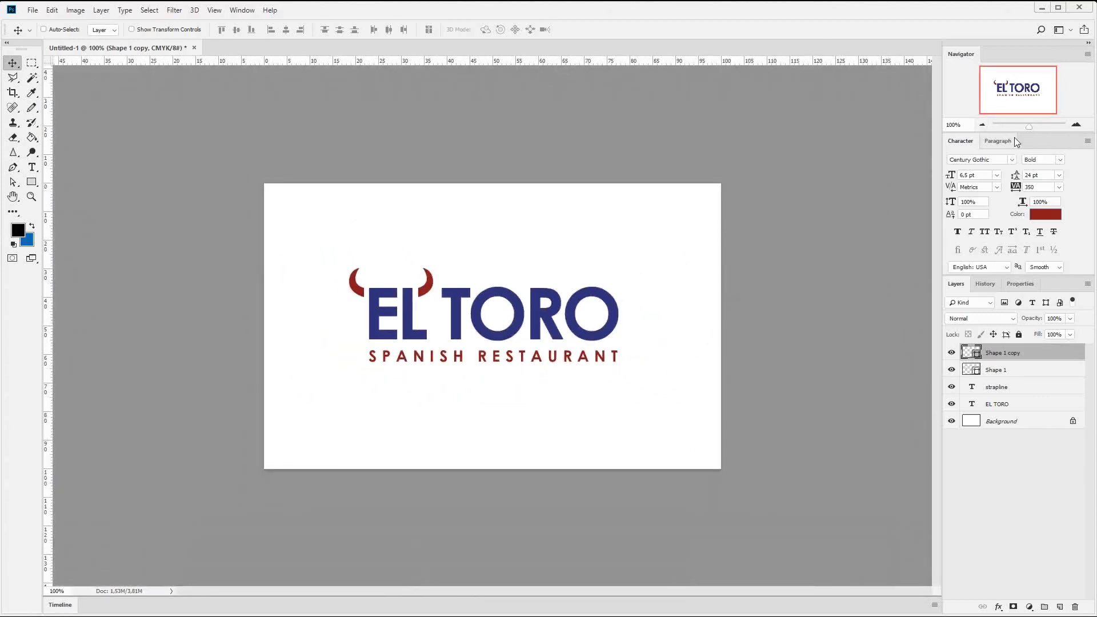
On a new layer, pen-draw a curved black tail with a sharp bottom tip right of the final O.
left_click(1078, 125)
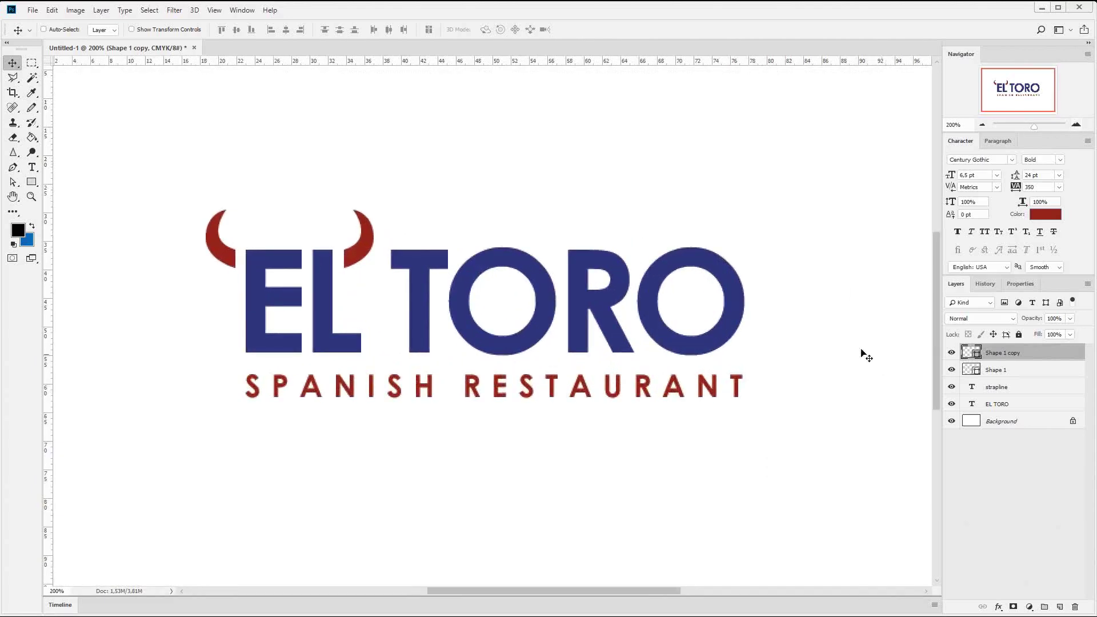
left_click(1059, 608)
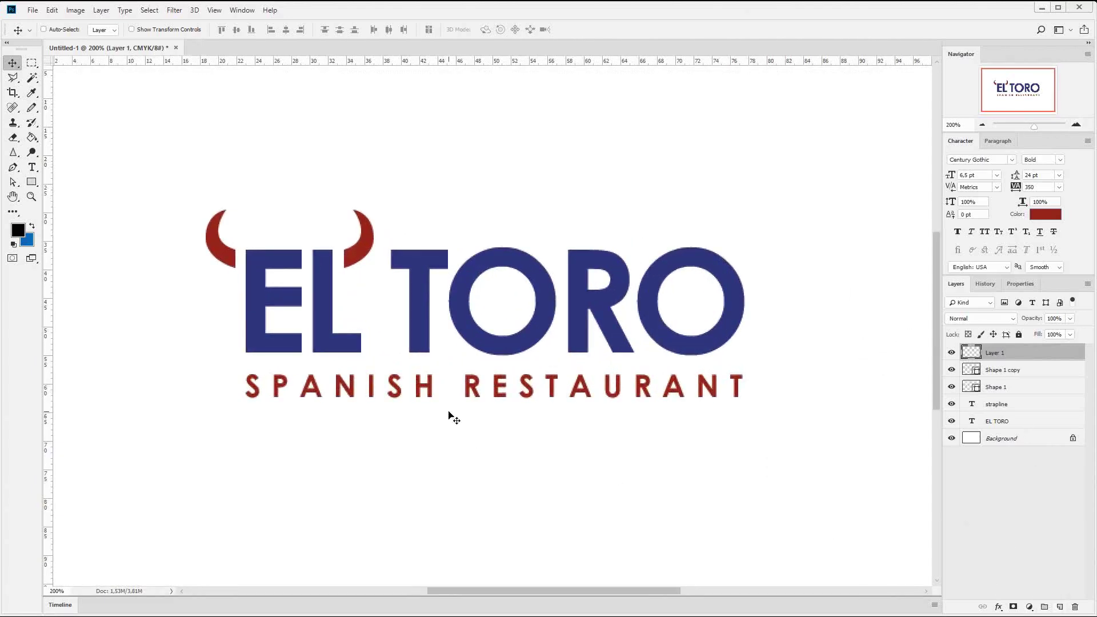
left_click(12, 168)
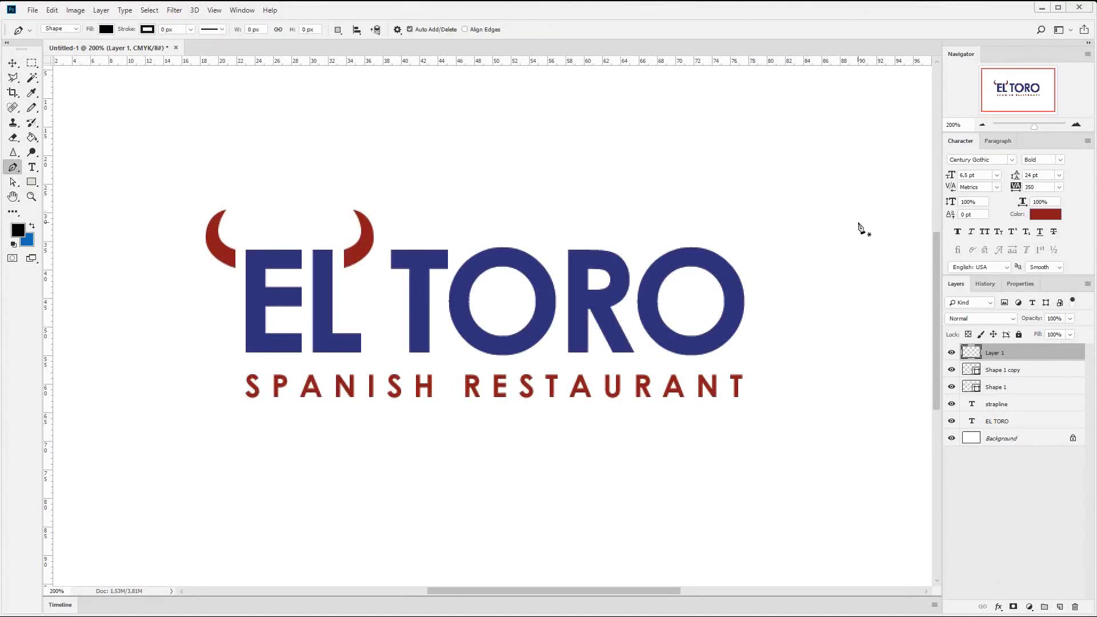
left_click(751, 269)
left_click_drag(781, 262, 795, 274)
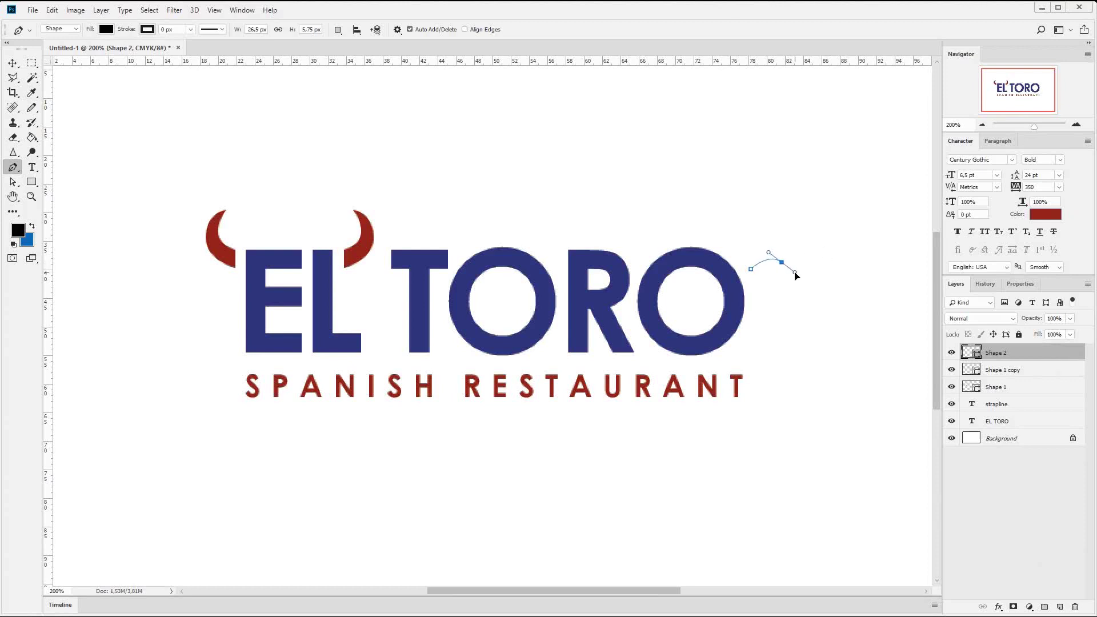
left_click_drag(796, 273, 794, 272)
left_click(792, 290)
left_click_drag(792, 301, 791, 299)
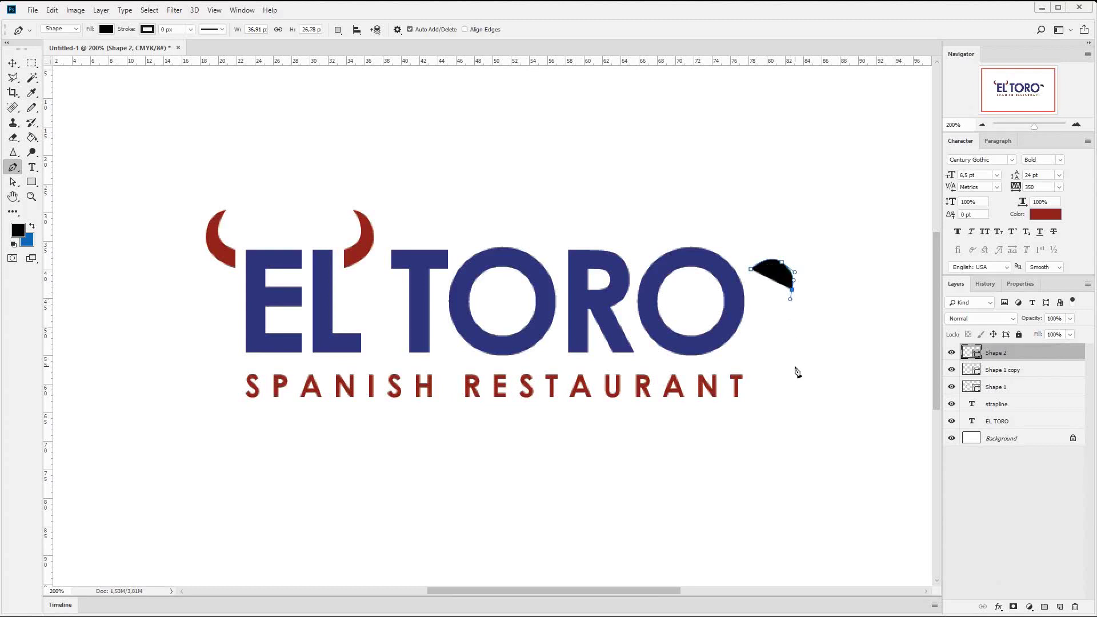
left_click_drag(791, 359, 810, 400)
left_click_drag(809, 400, 766, 326)
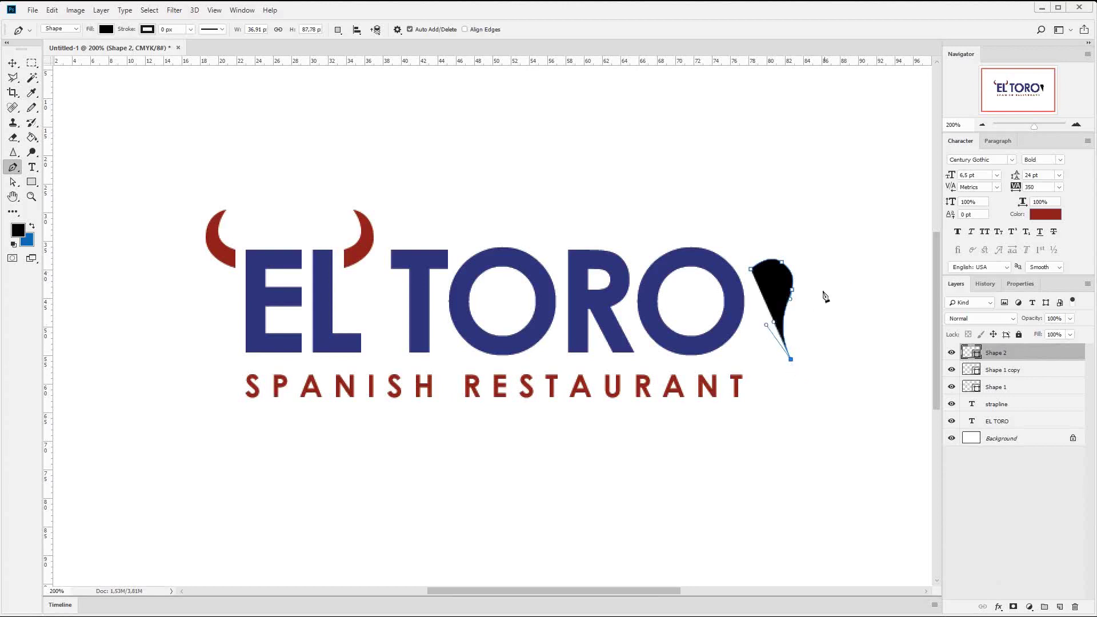
mouse_move(782, 290)
left_mouse_down()
mouse_move(772, 274)
mouse_move(754, 286)
left_mouse_up()
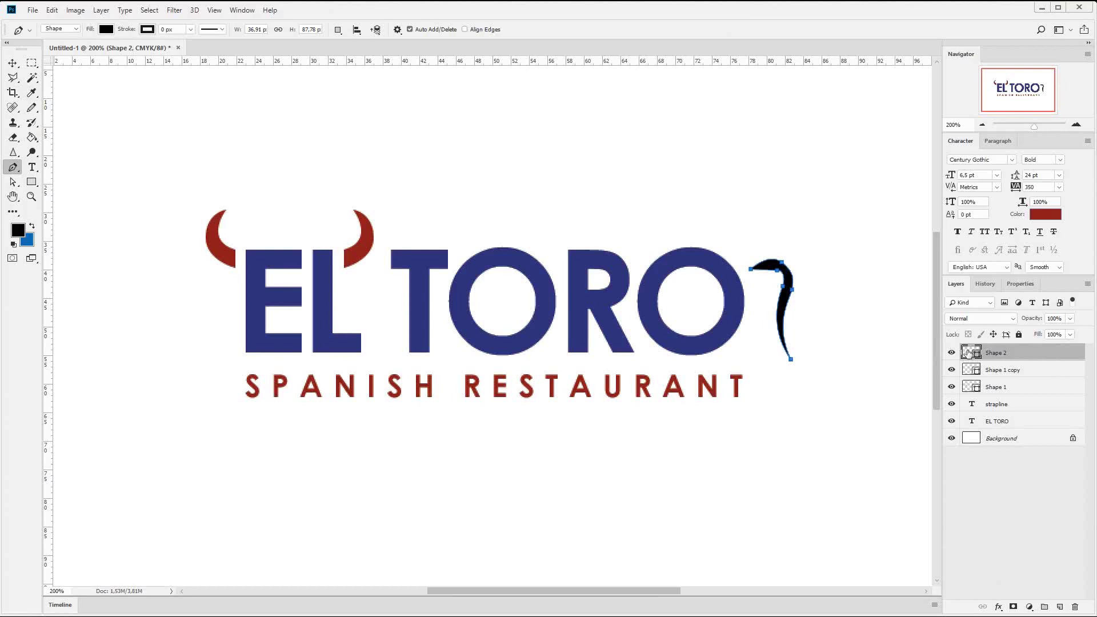
Fill the tail with the horns' dark red sampled in the Color Picker.
double_click(970, 353)
left_click(366, 229)
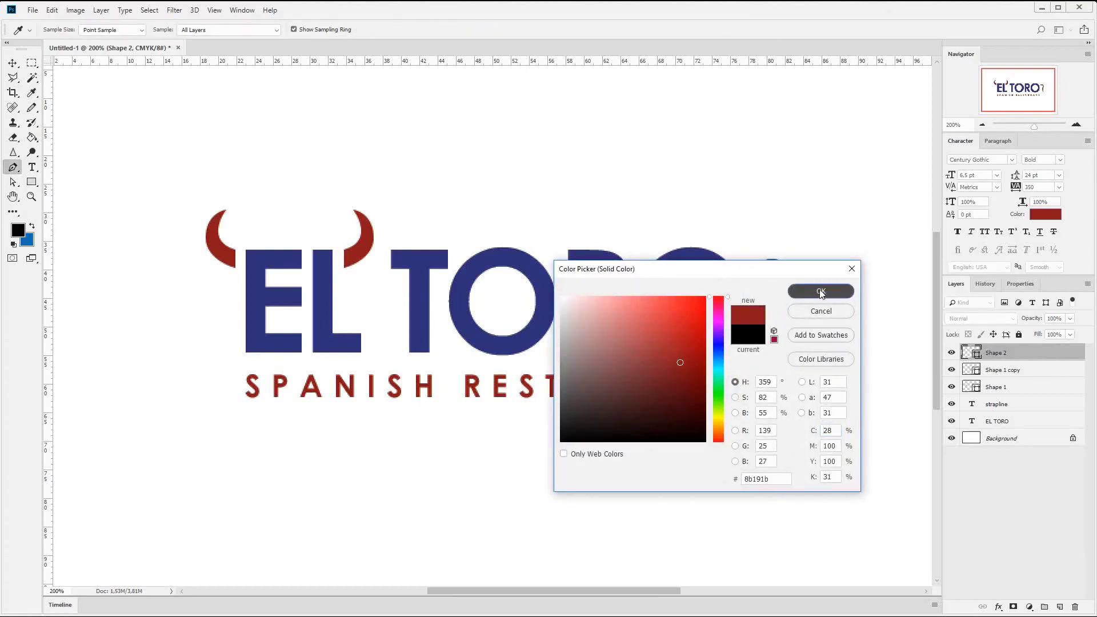
left_click(820, 292)
key("v")
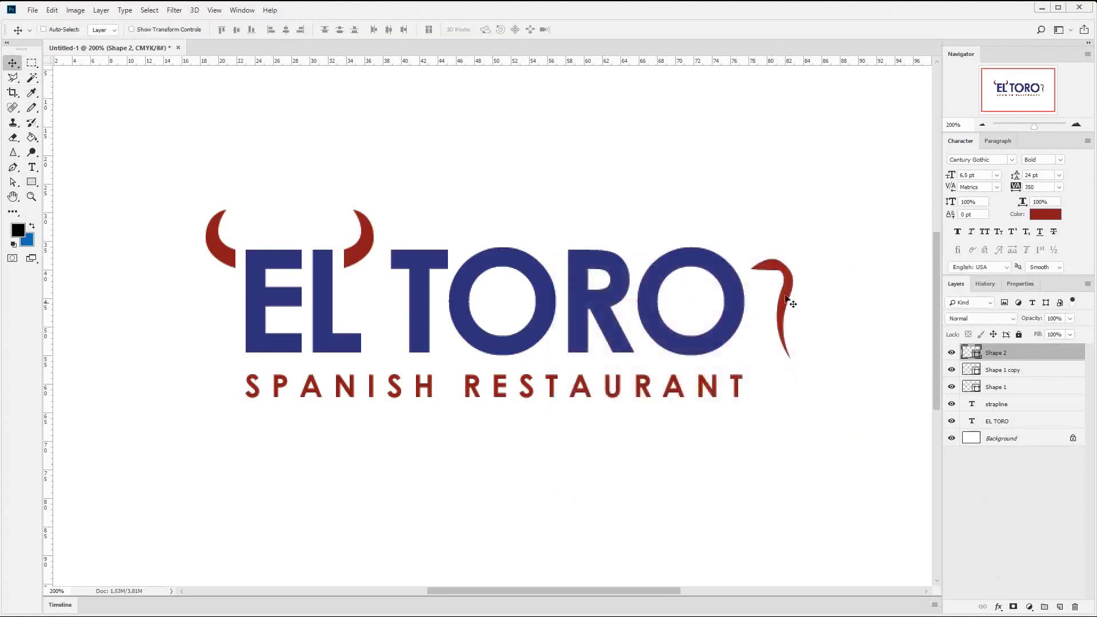
Reshape the tail's top corners and curve into a tighter hook with Direct Selection.
left_click(1076, 125)
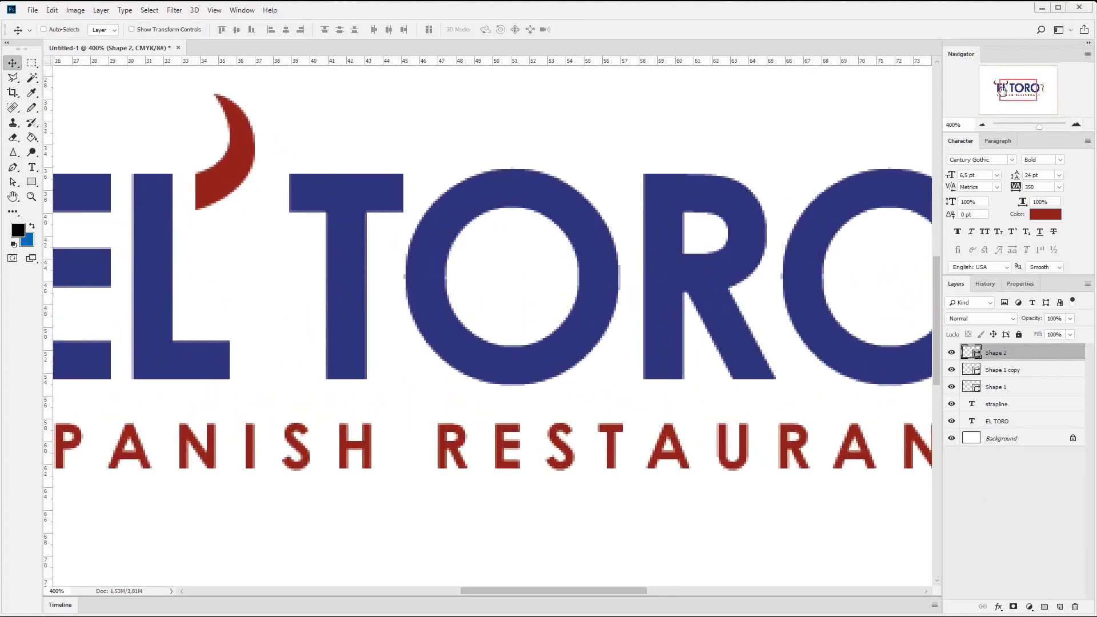
left_click_drag(1014, 87, 1037, 87)
left_click(13, 182)
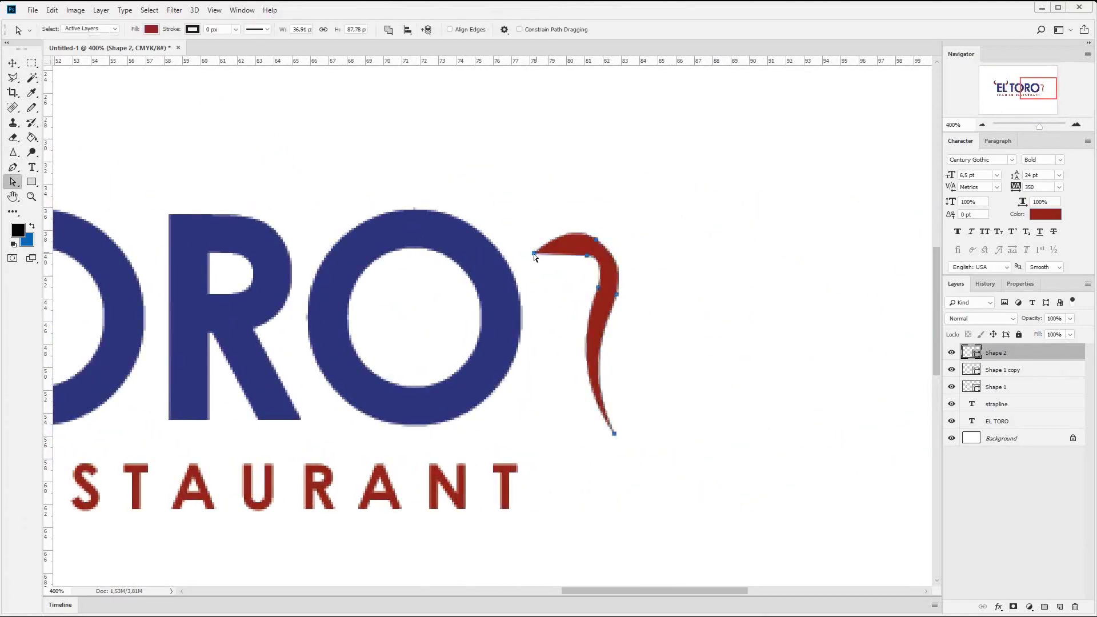
left_click(587, 256)
mouse_move(570, 256)
left_mouse_down()
mouse_move(569, 242)
mouse_move(588, 252)
left_mouse_up()
left_click(597, 239)
left_click_drag(570, 220, 573, 226)
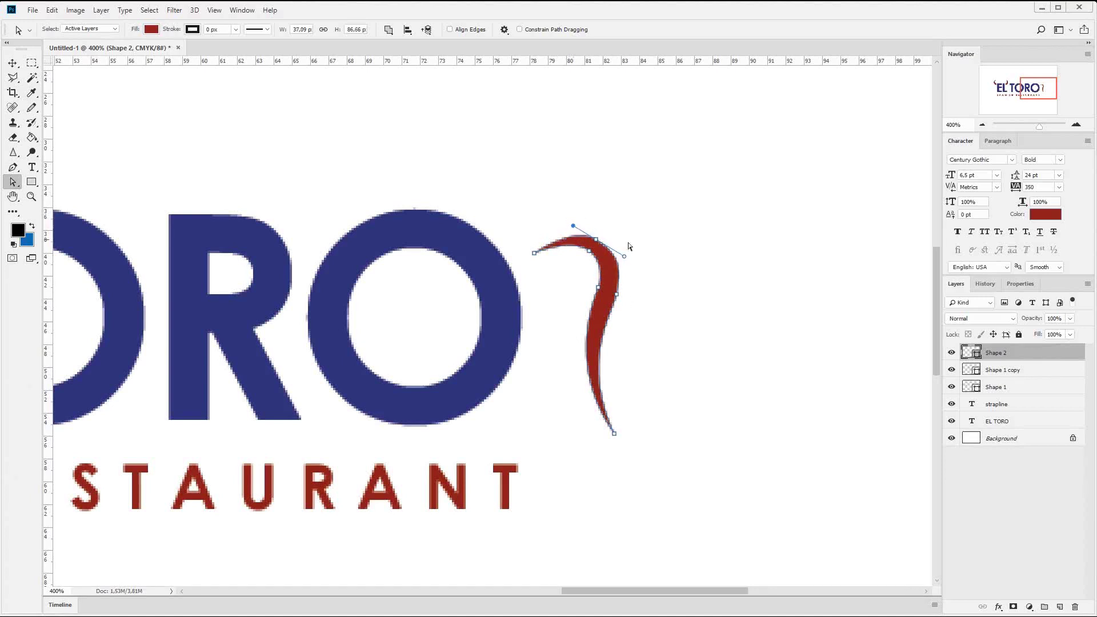
left_click_drag(623, 255, 560, 224)
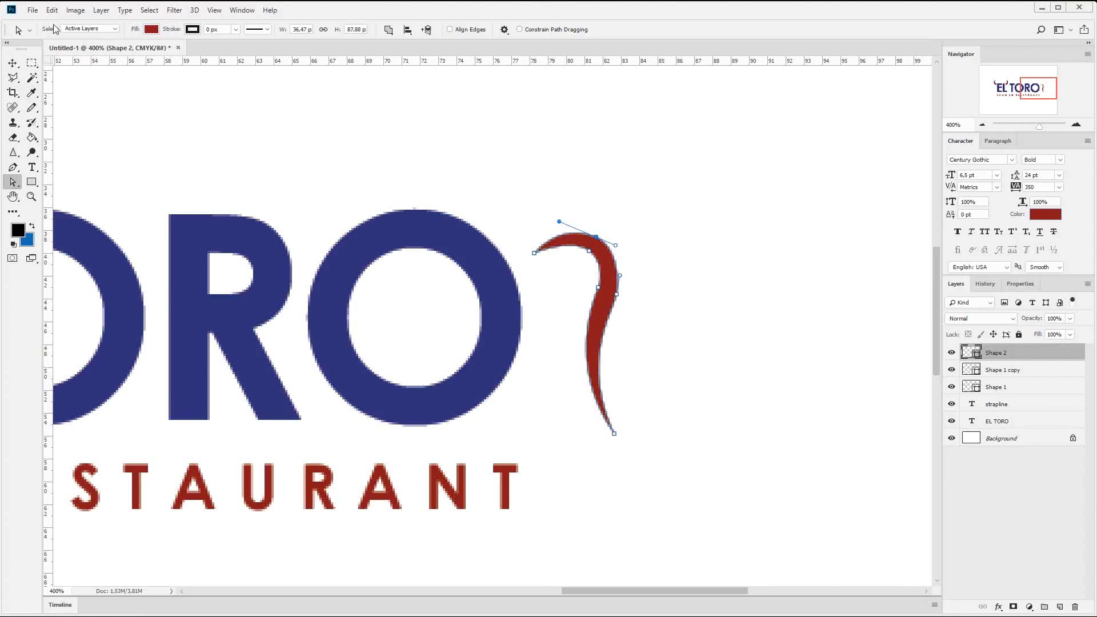
Nudge the anchor on the tail's right curve up and to the right.
left_click(13, 62)
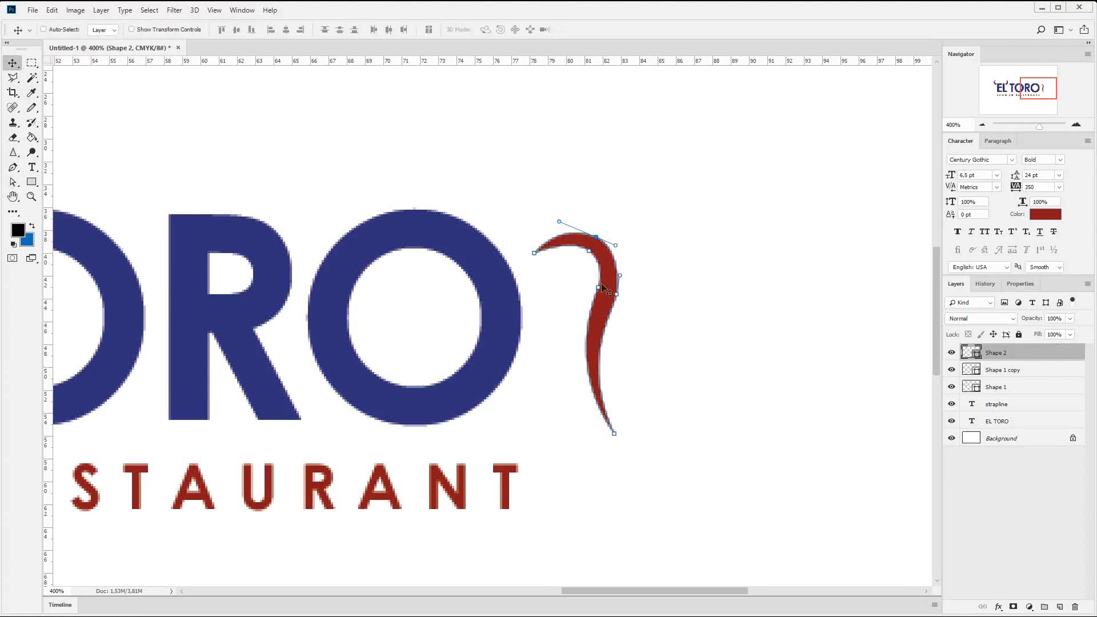
left_click(994, 370)
left_click(12, 182)
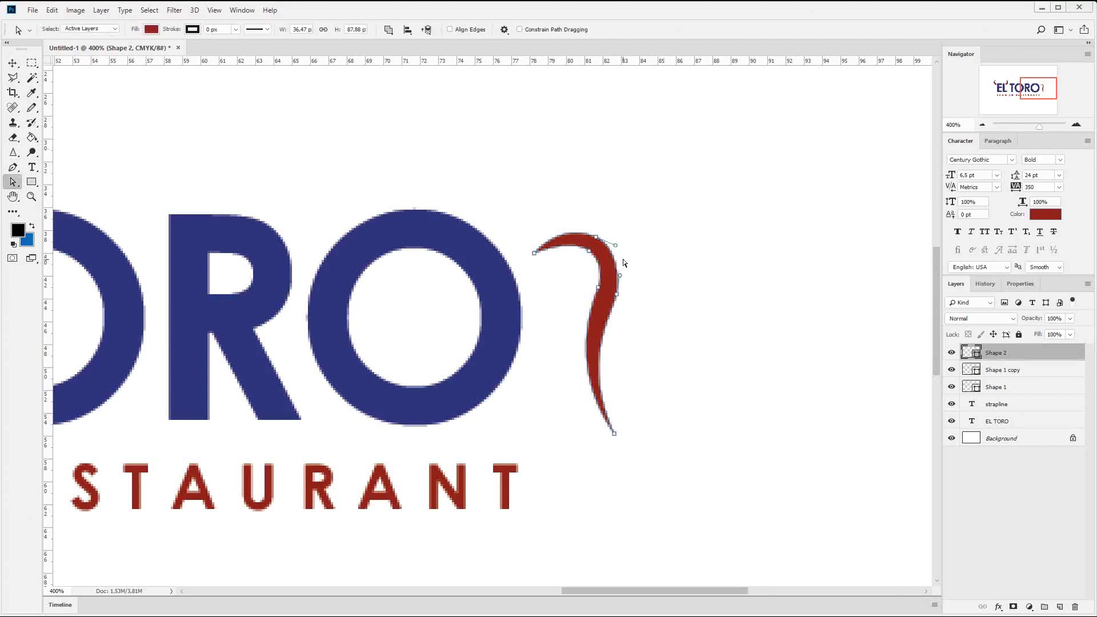
left_click(621, 276)
left_click_drag(623, 274, 631, 262)
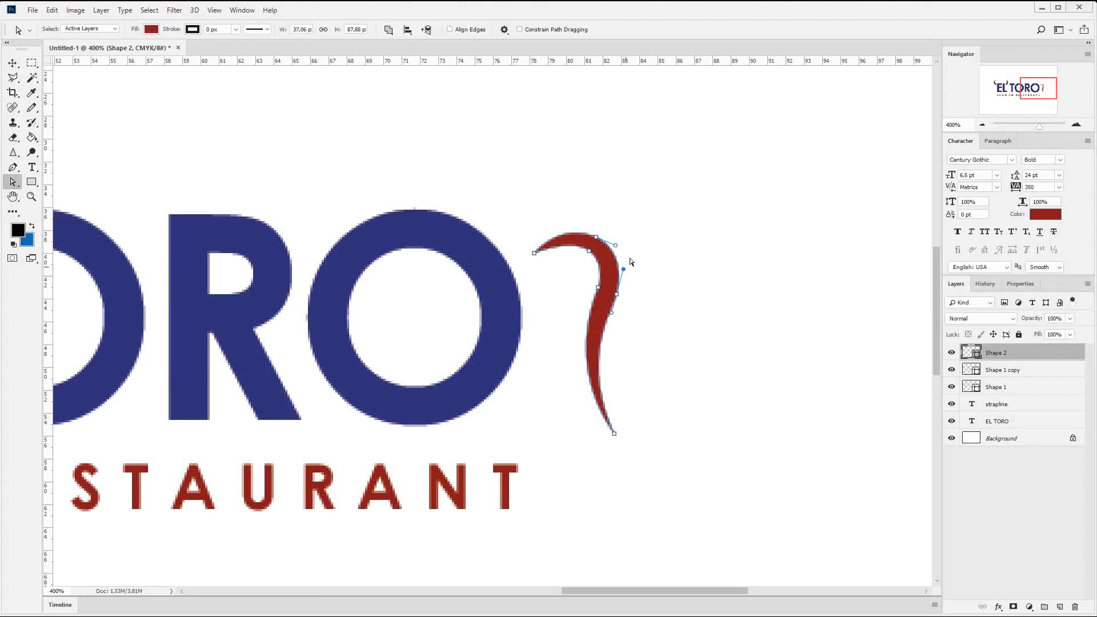
Settle the red tail beside the final O and add a new empty layer above it.
left_click(12, 63)
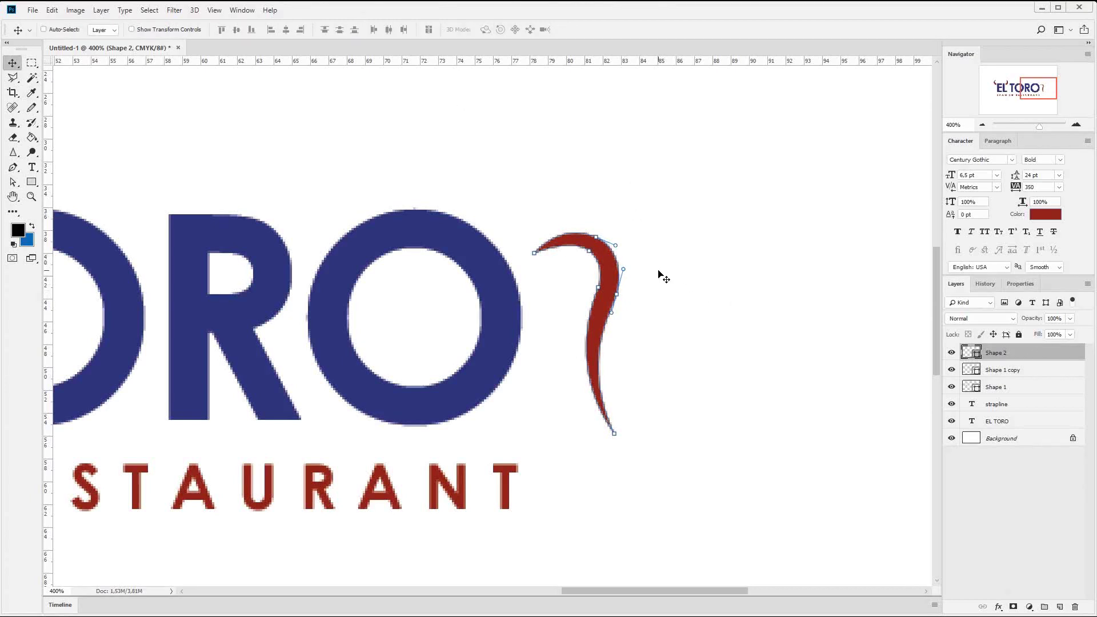
left_click_drag(663, 278, 666, 277)
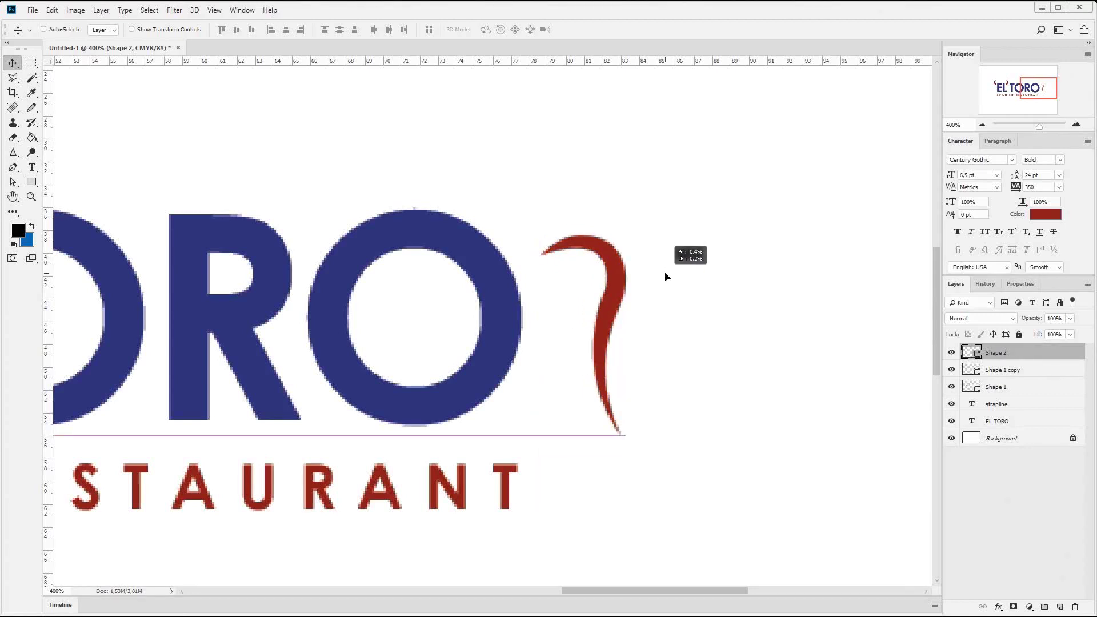
left_click_drag(666, 277, 657, 278)
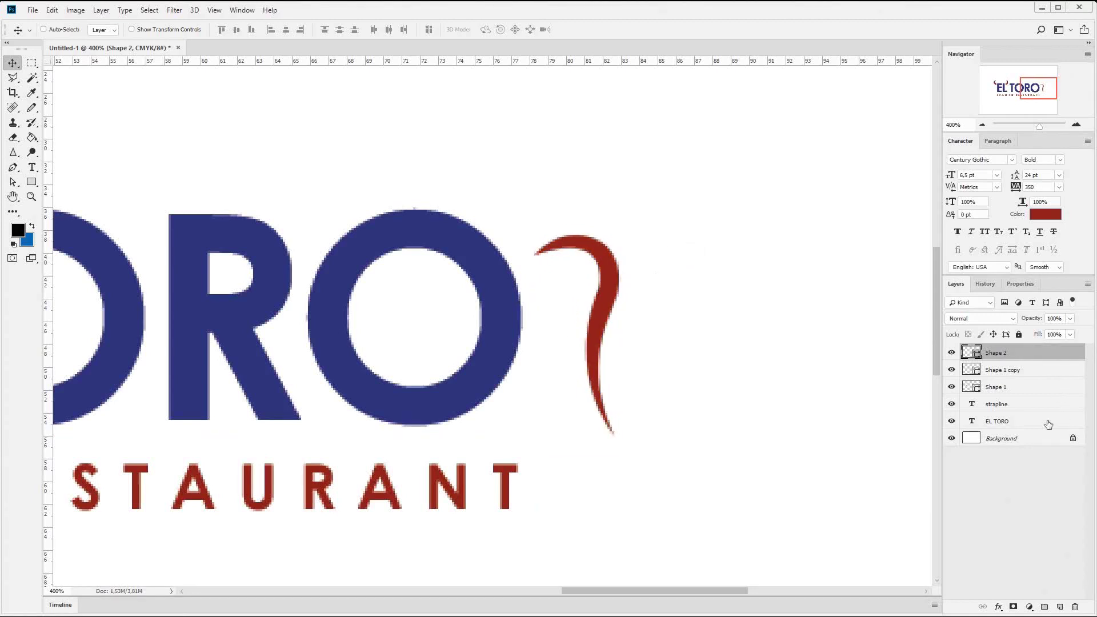
left_click(1058, 608)
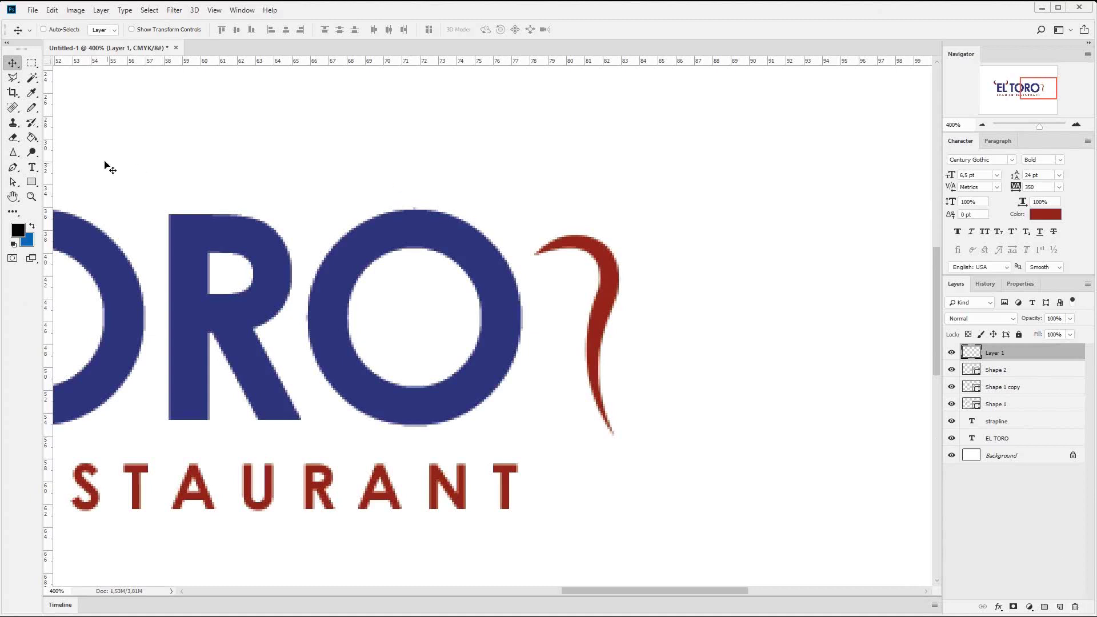
Pen-draw a closed rounded connector shape from the final O to the tail's start.
left_click(12, 168)
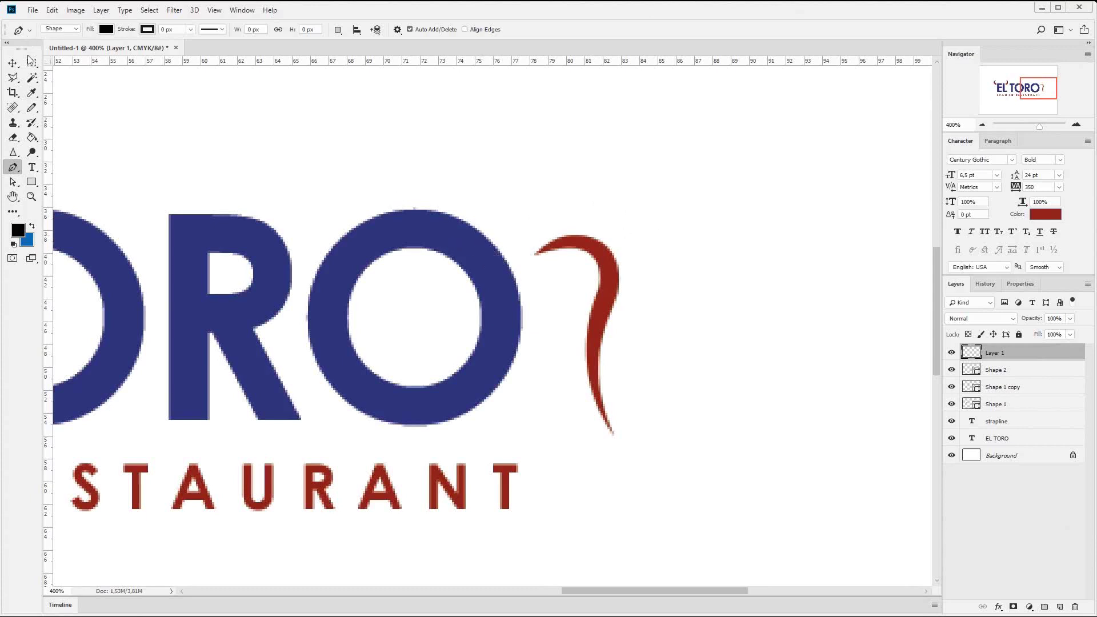
left_click(509, 240)
left_click_drag(569, 235, 593, 229)
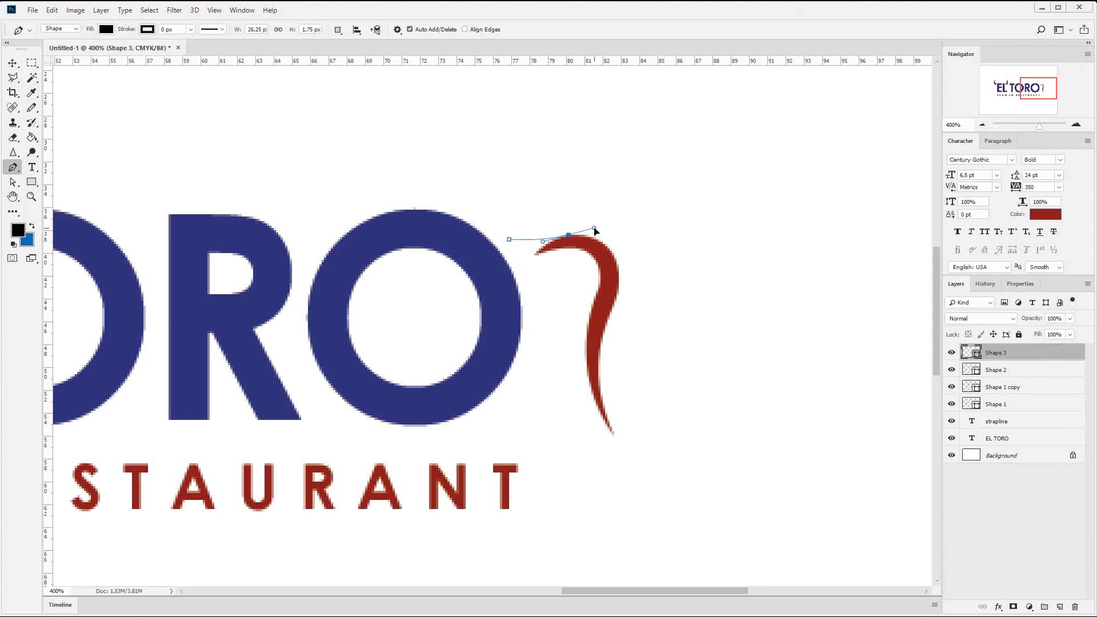
left_click(569, 235, "alt")
left_click(571, 248)
mouse_move(527, 276)
left_mouse_down()
mouse_move(526, 298)
mouse_move(504, 269)
mouse_move(534, 226)
left_mouse_up()
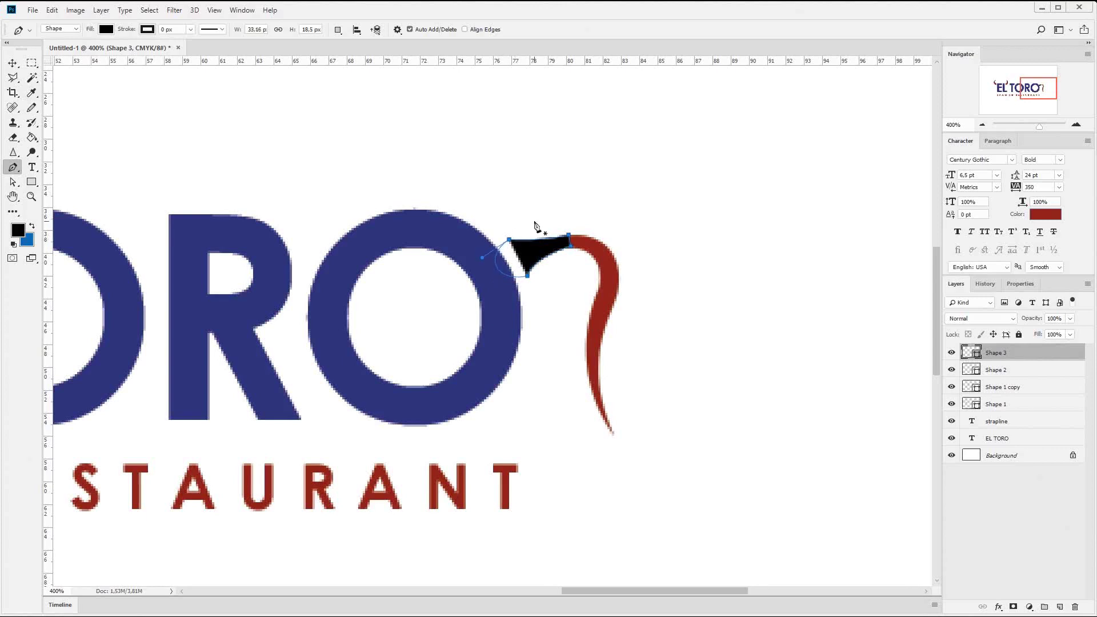
left_click(13, 63)
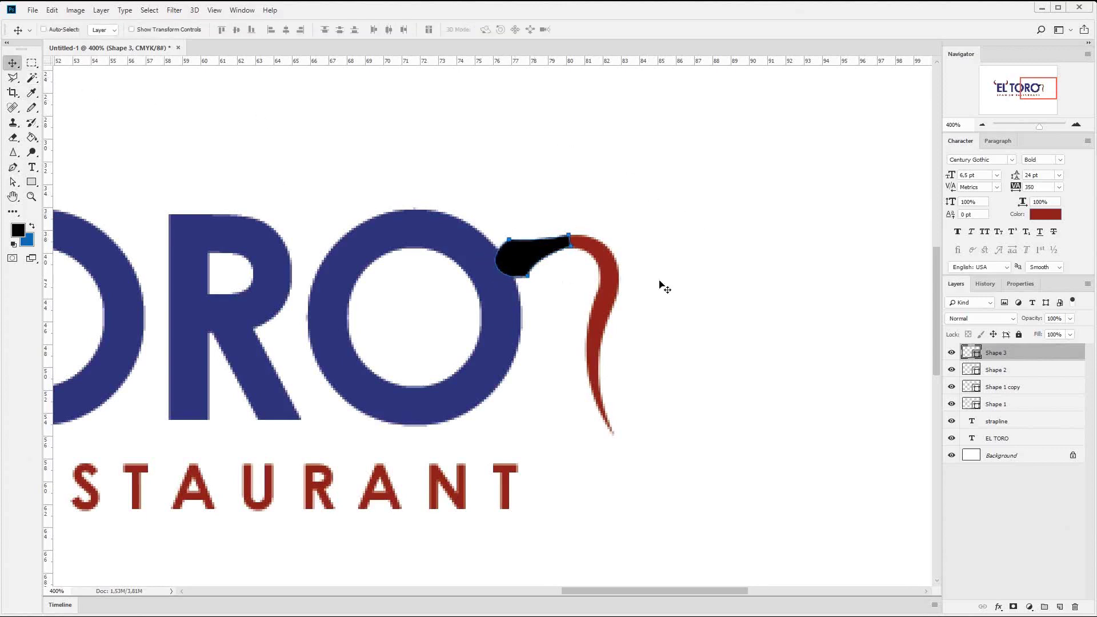
Fill the new connector shape with the tail's red sampled in the Color Picker.
left_click(1009, 369)
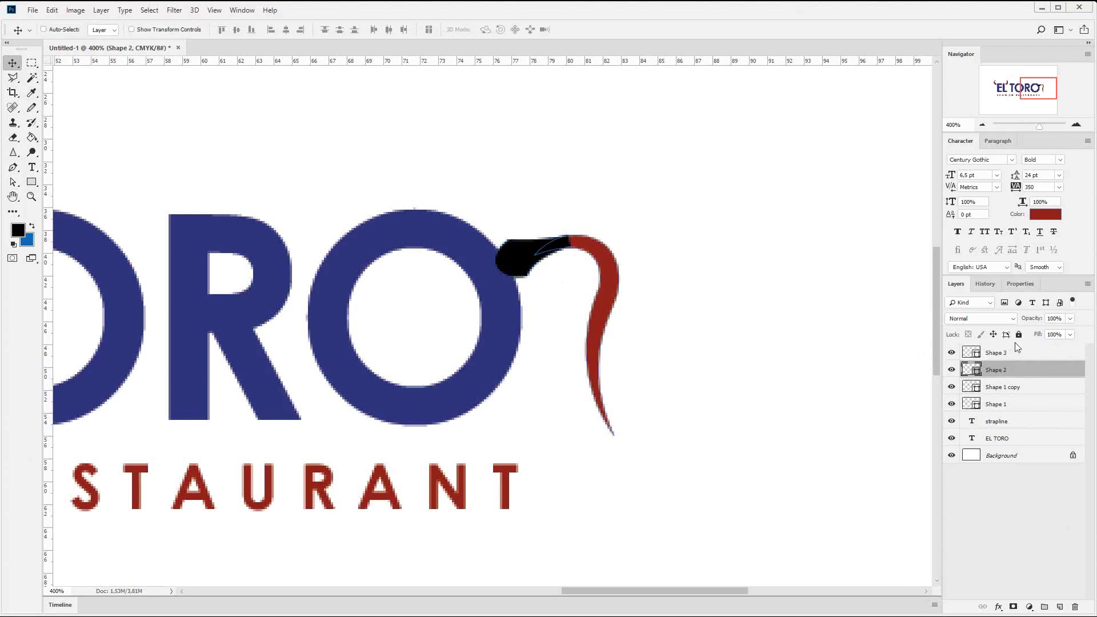
double_click(972, 353)
left_click(588, 242)
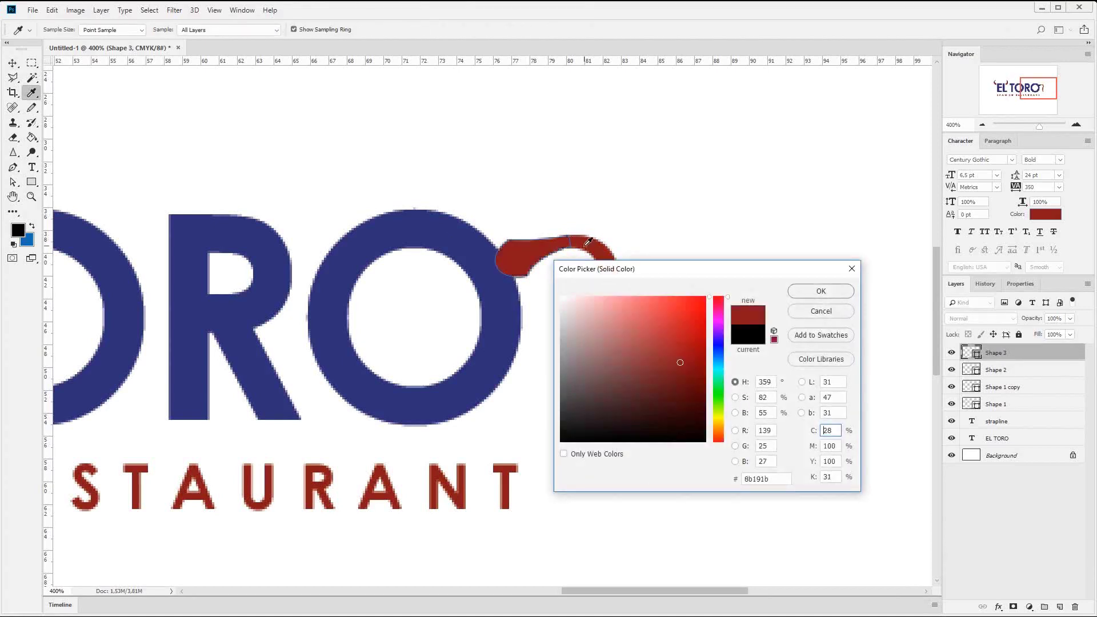
left_click(832, 289)
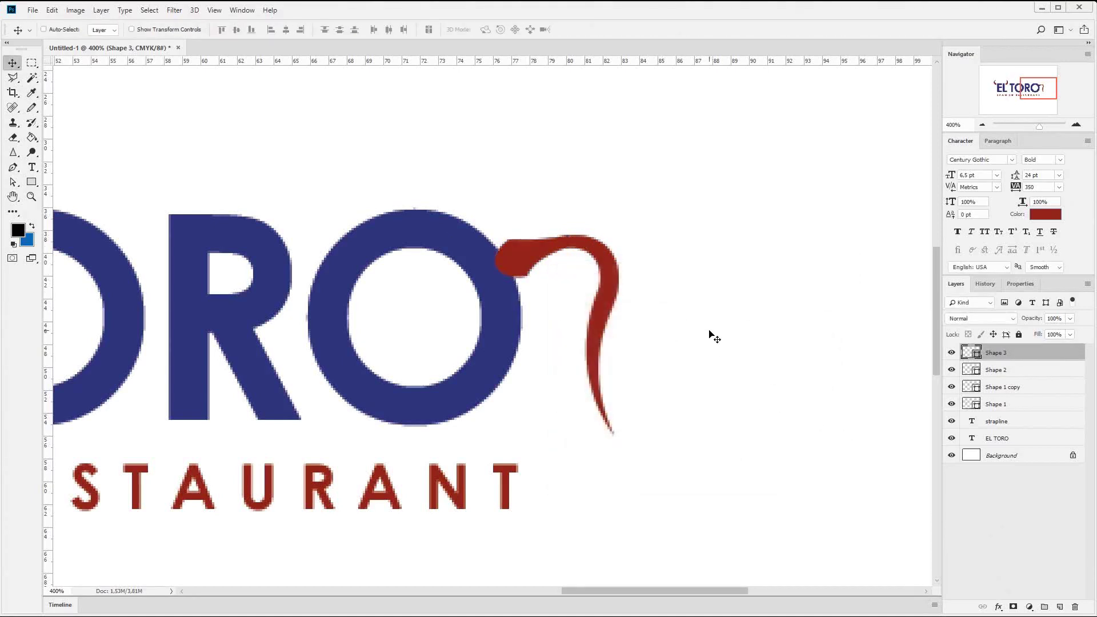
Cut the connector's path, paste it into the tail shape, and apply Merge Shape Components.
left_click(12, 183)
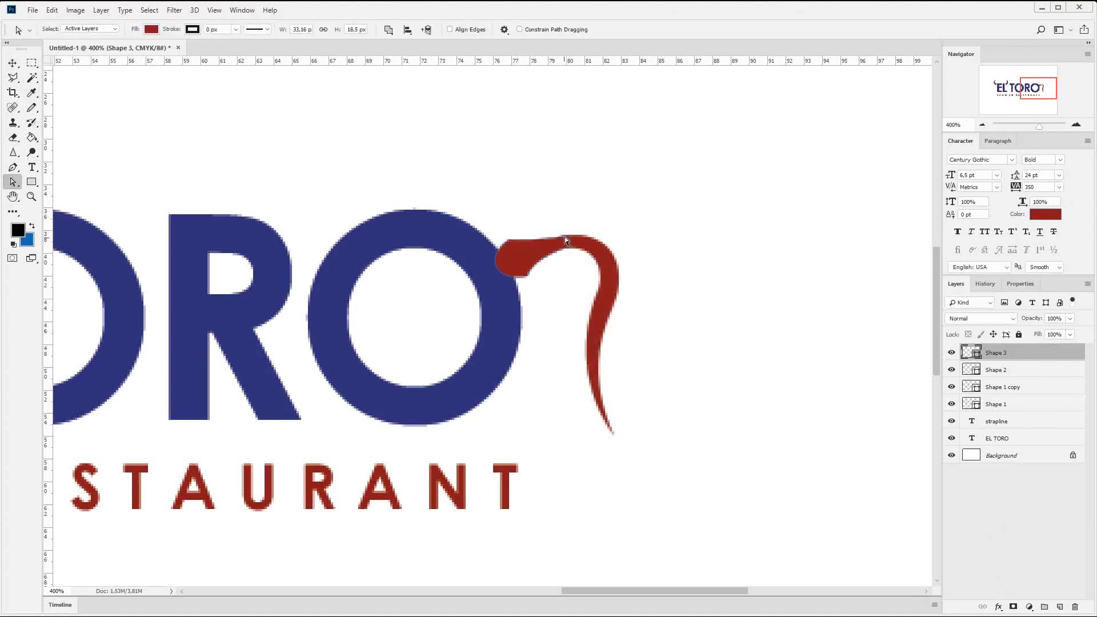
key("Left")
key("Left")
right_click(14, 184)
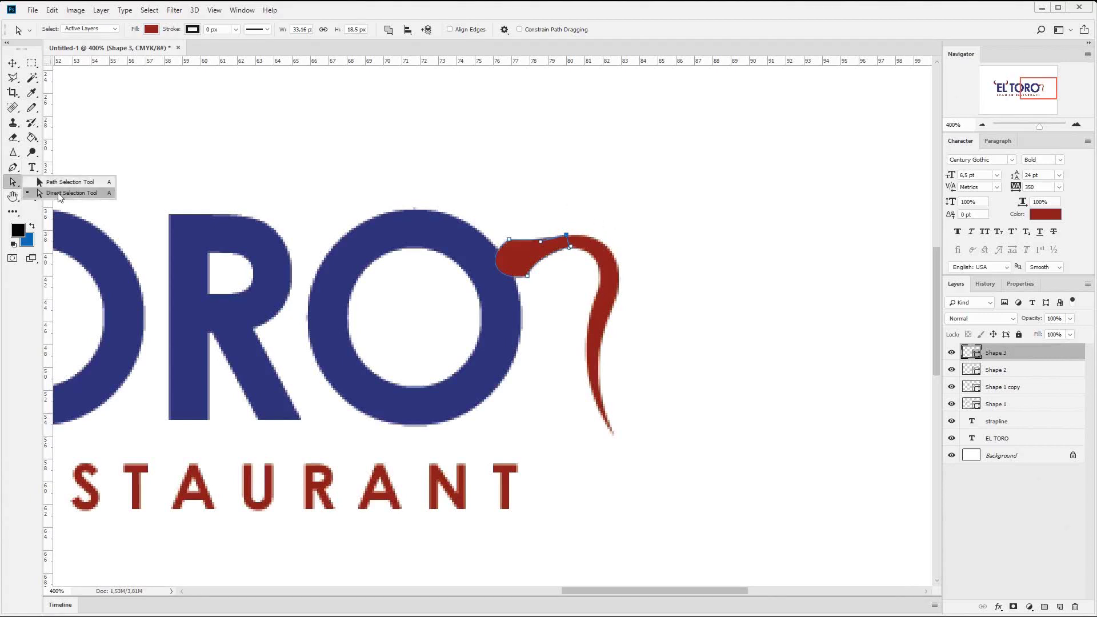
left_click(59, 194)
left_click_drag(440, 197, 647, 321)
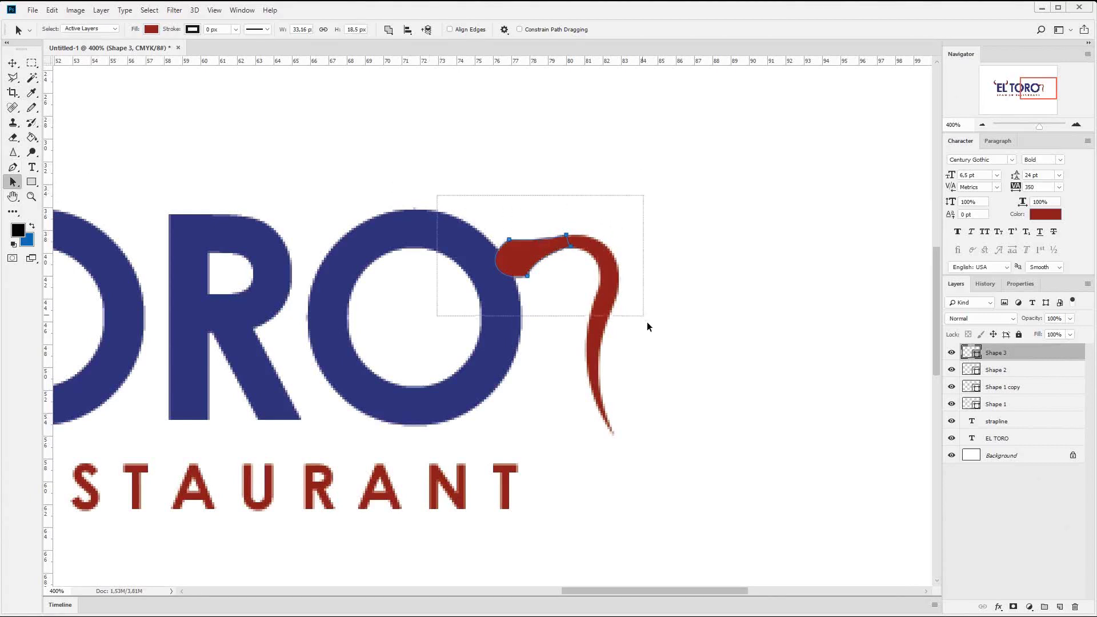
key("Delete")
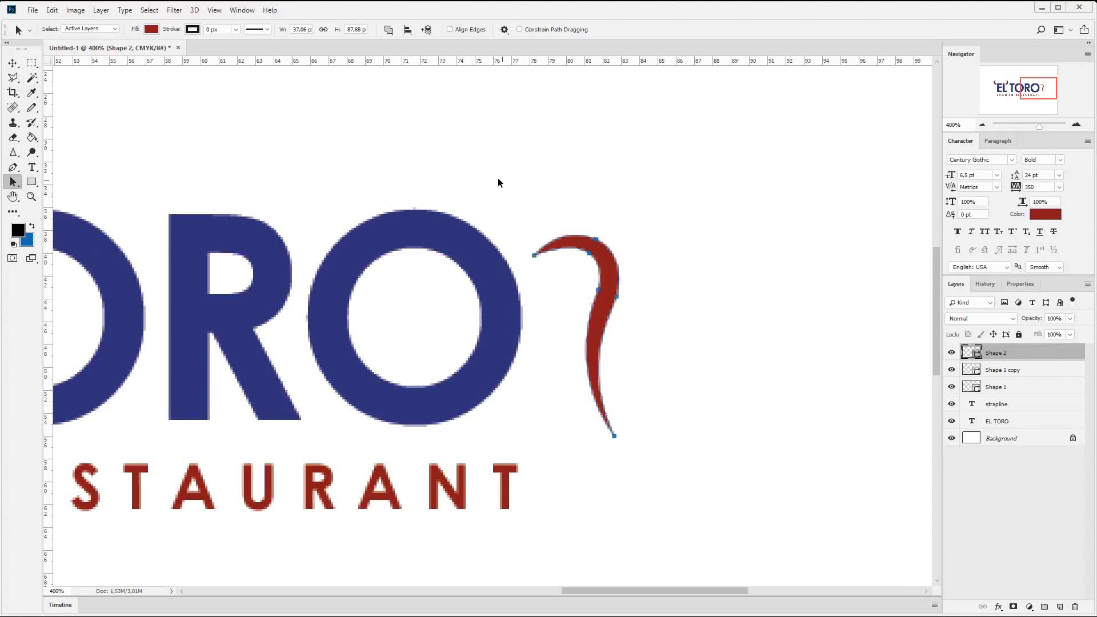
left_click_drag(498, 183, 703, 482)
key("ctrl+v")
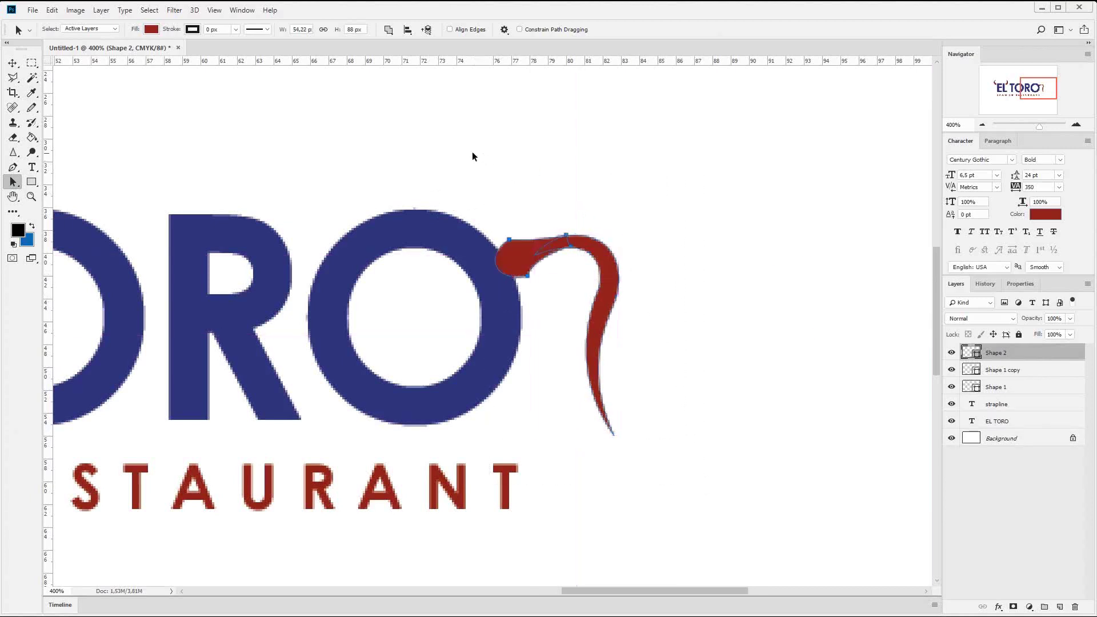
left_click_drag(472, 152, 720, 492)
left_click(388, 29)
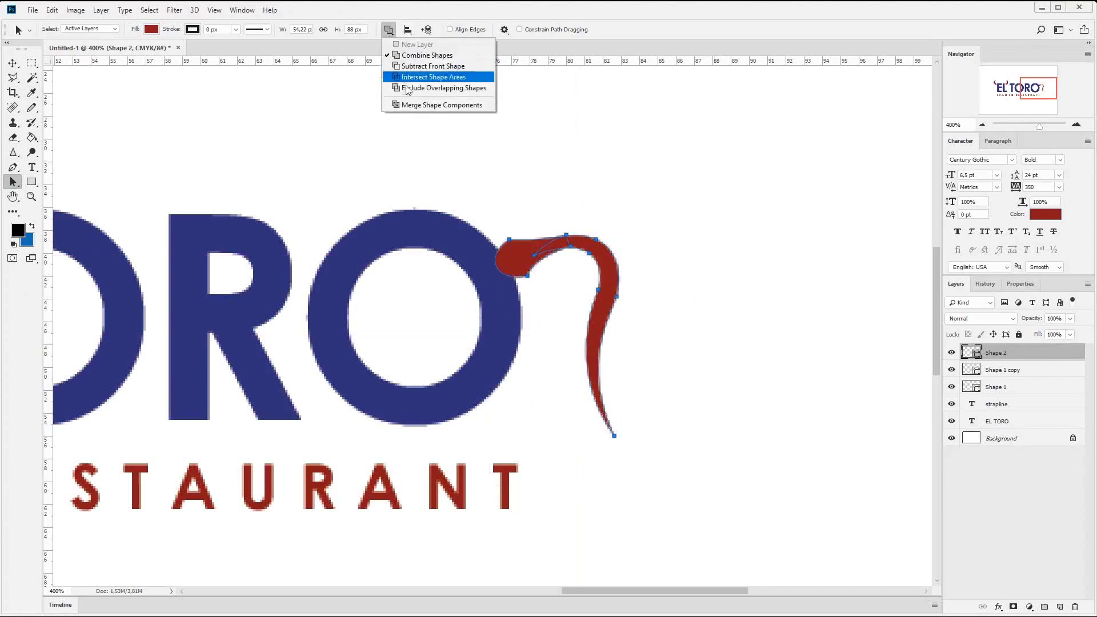
left_click(409, 105)
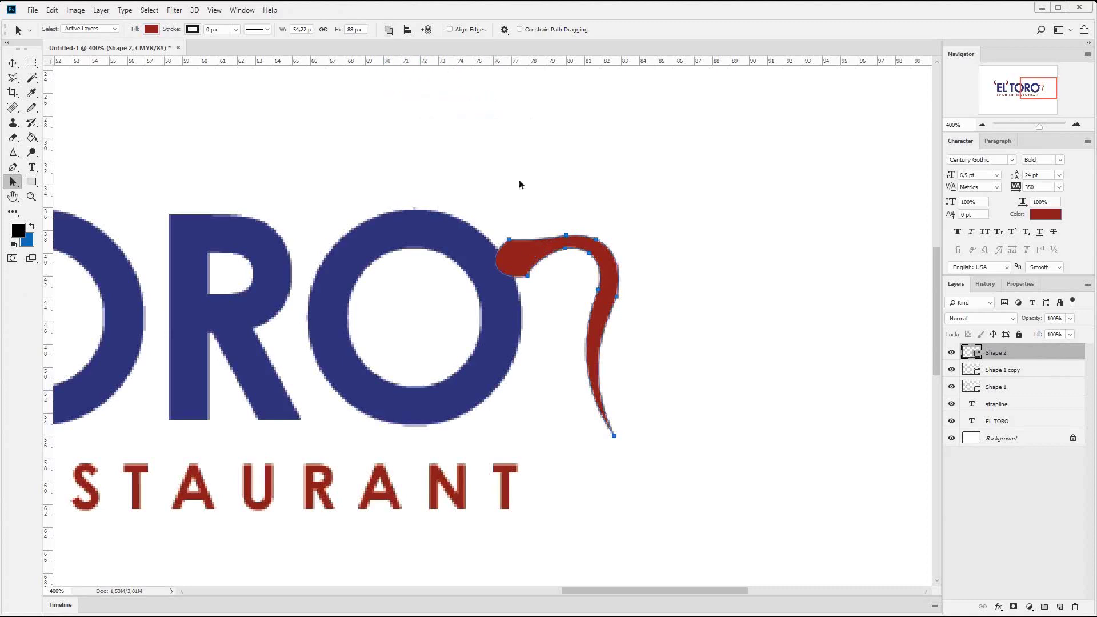
left_click(12, 63)
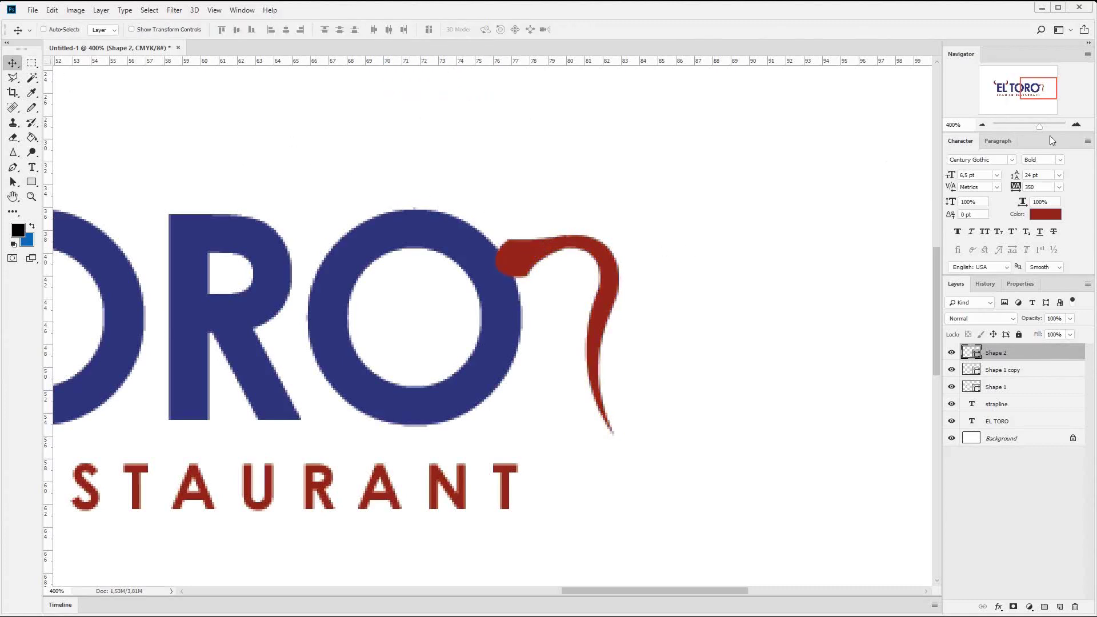
Delete the extra top anchor and adjust handles so the top edge curves smoothly into the tail.
left_click(1078, 123)
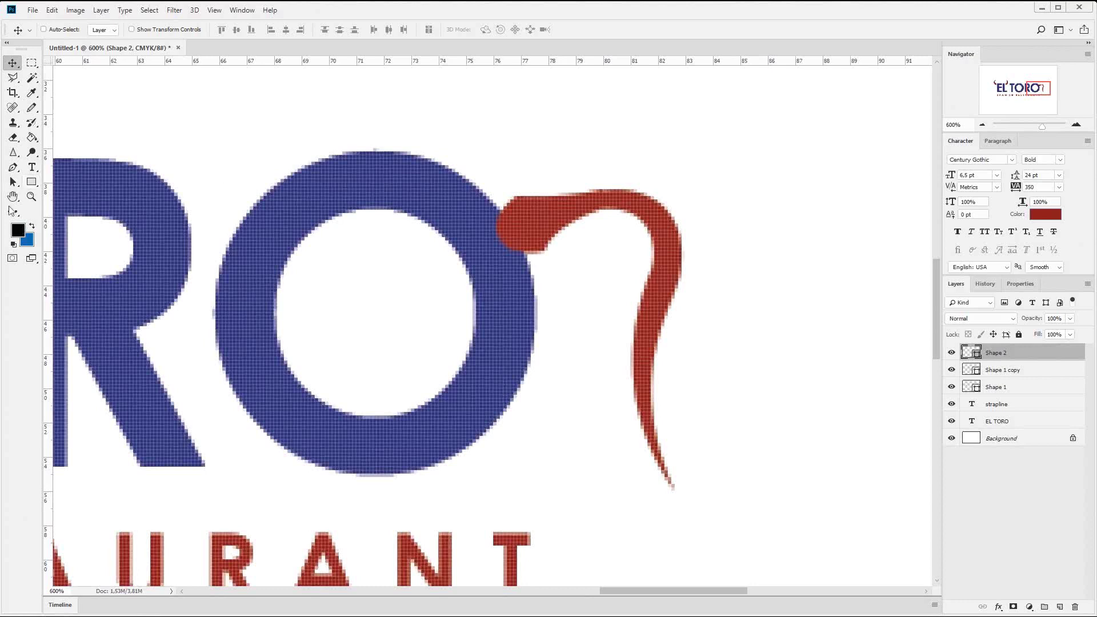
right_click(12, 183)
left_click(63, 193)
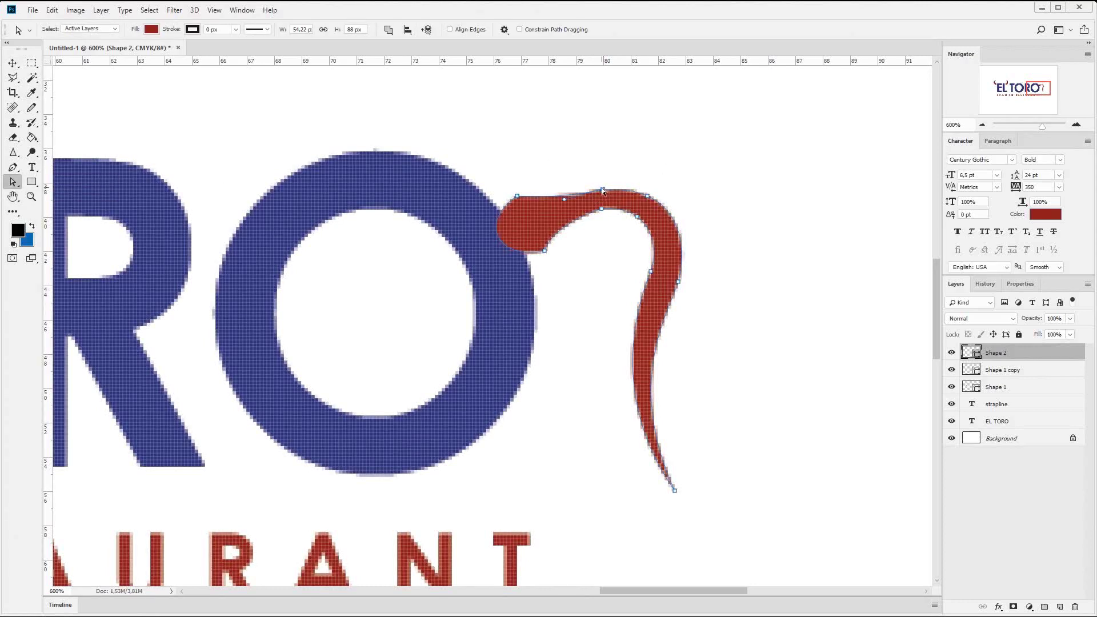
left_click_drag(602, 188, 585, 192)
right_click(16, 172)
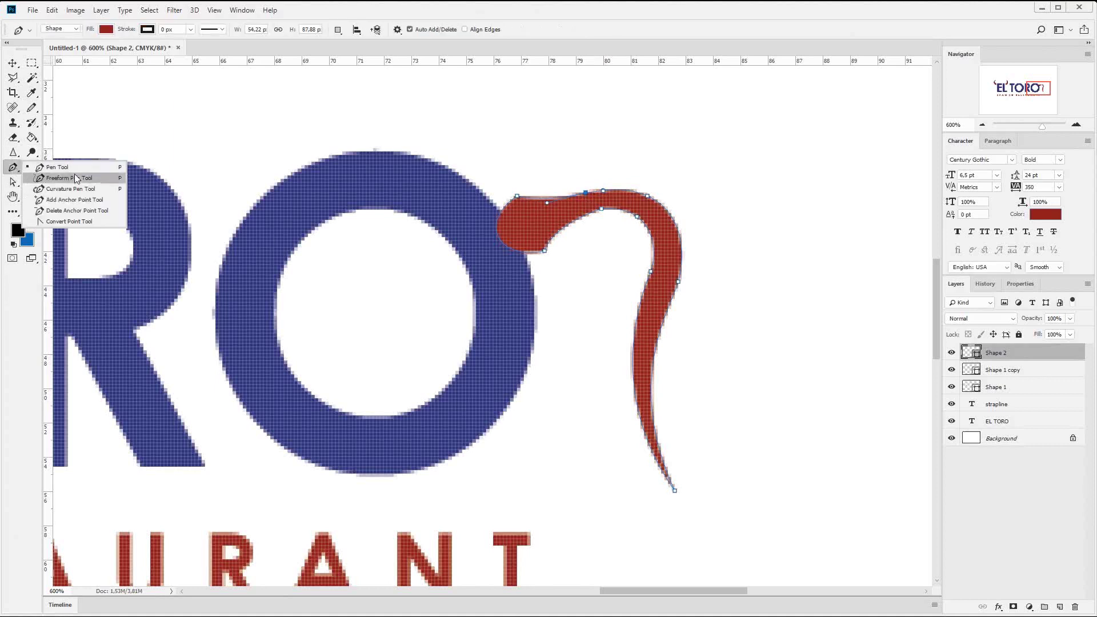
left_click(71, 212)
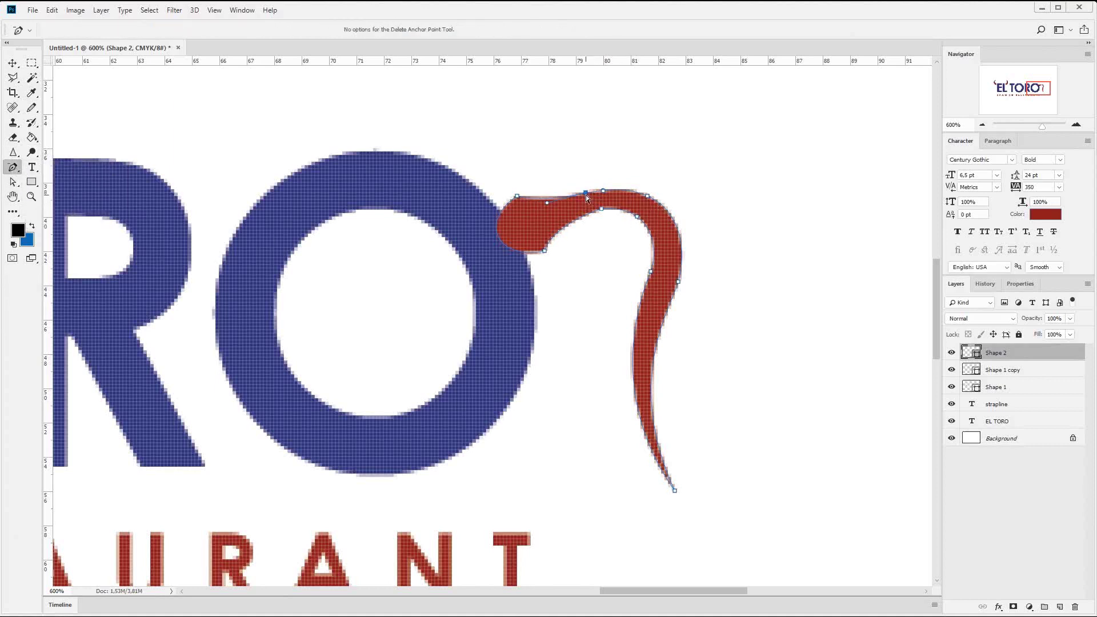
left_click(585, 194)
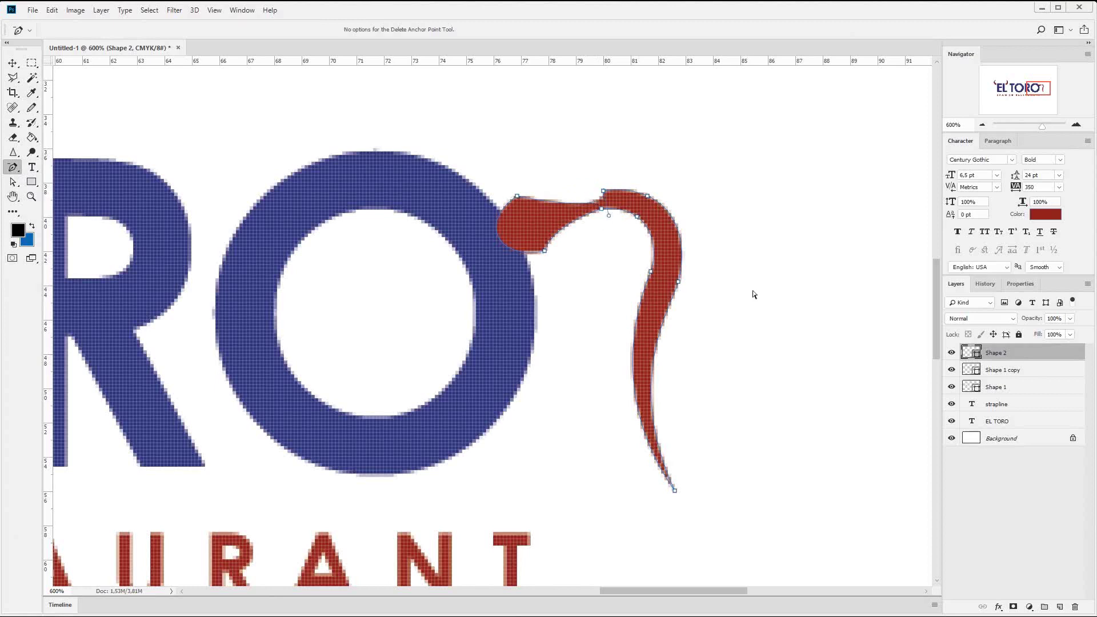
left_click(13, 183)
left_click(566, 209)
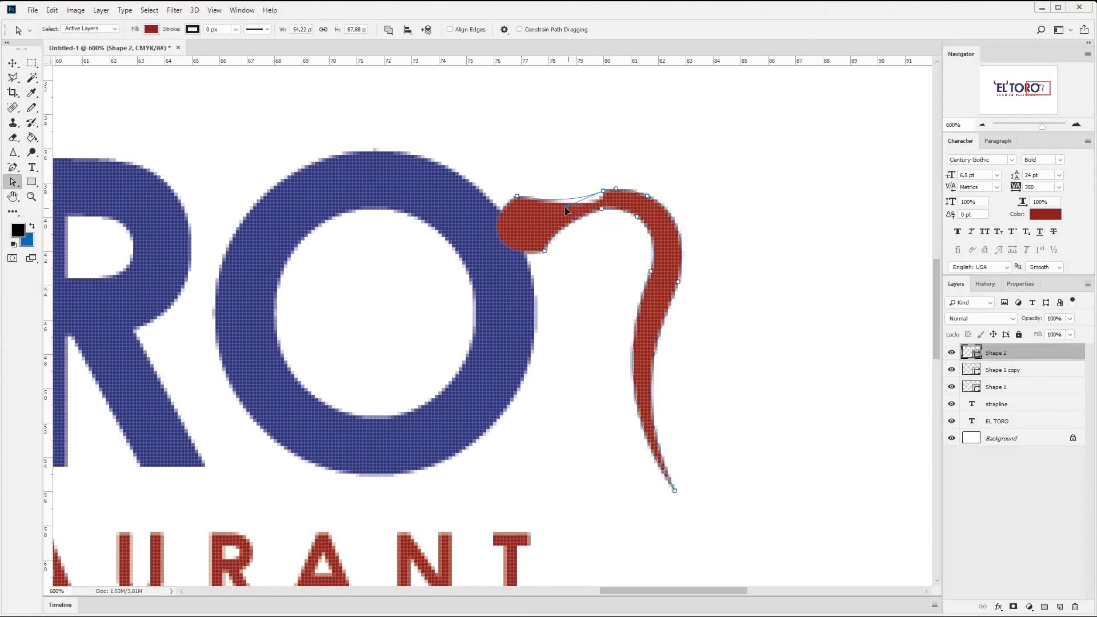
left_click_drag(562, 201, 556, 202)
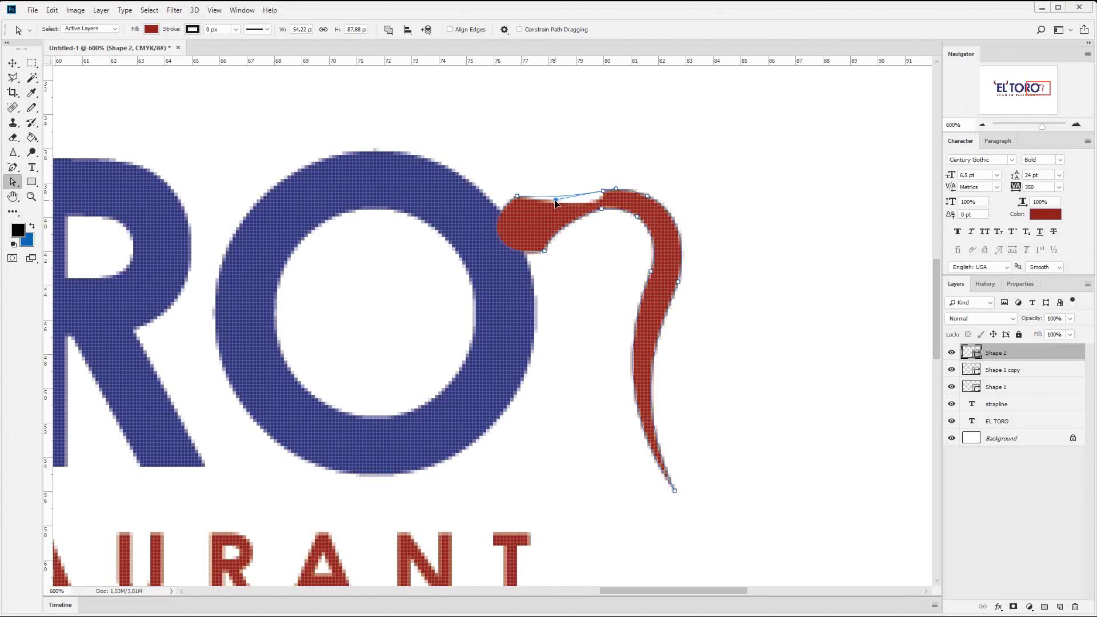
left_click(12, 63)
Draw a black ellipse on a new layer and place it over the tail's rounded end.
left_click(1022, 376)
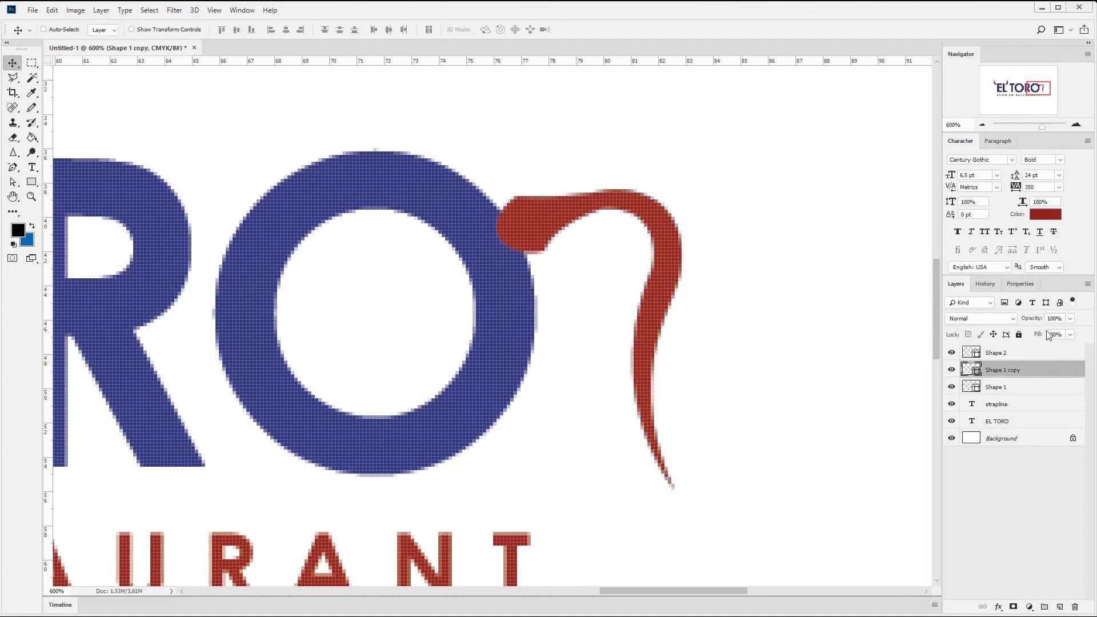
left_click(1037, 356)
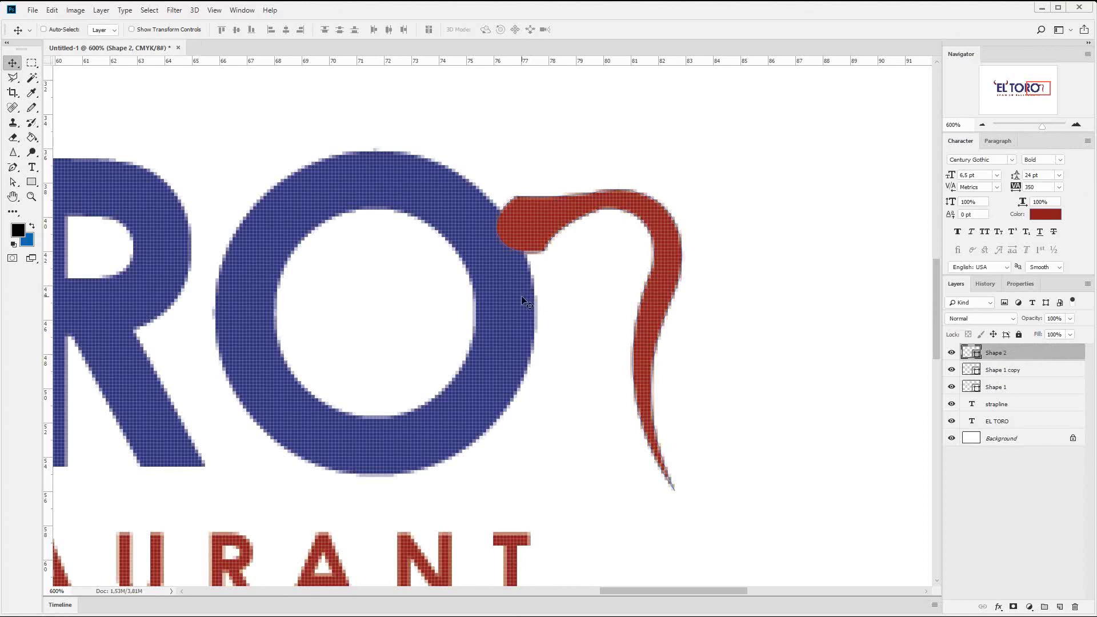
right_click(30, 183)
left_click(86, 205)
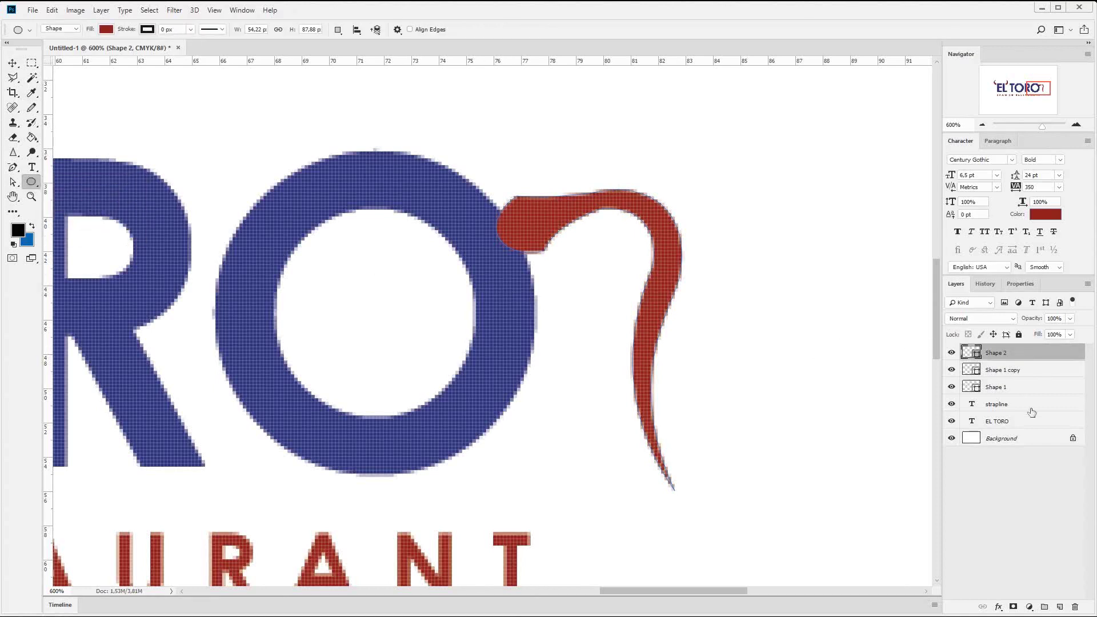
left_click(1060, 607)
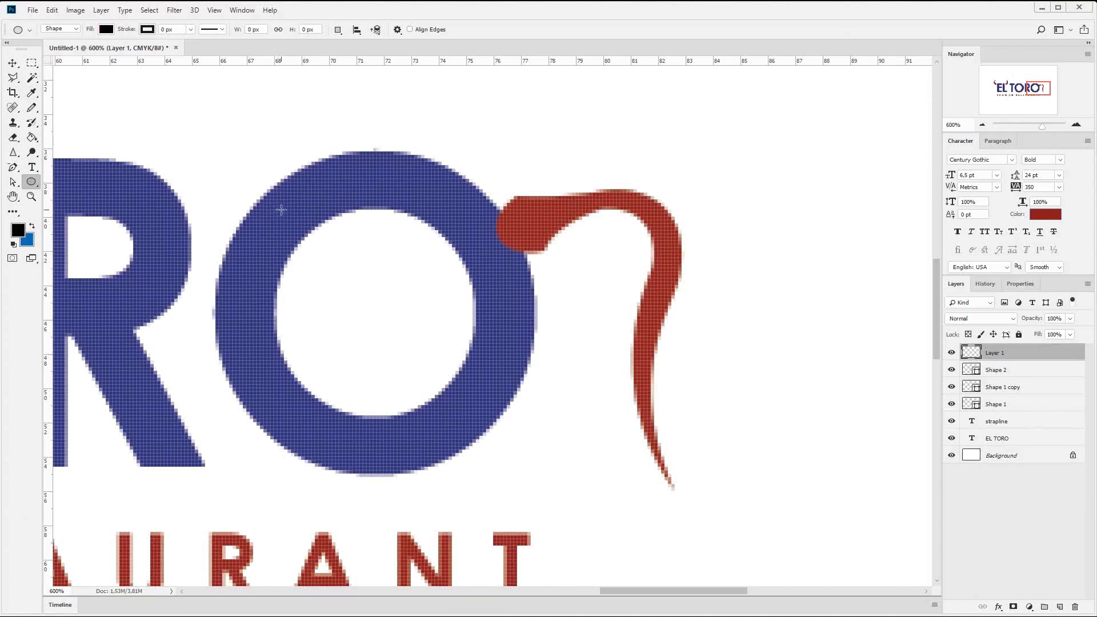
left_click_drag(281, 210, 636, 417)
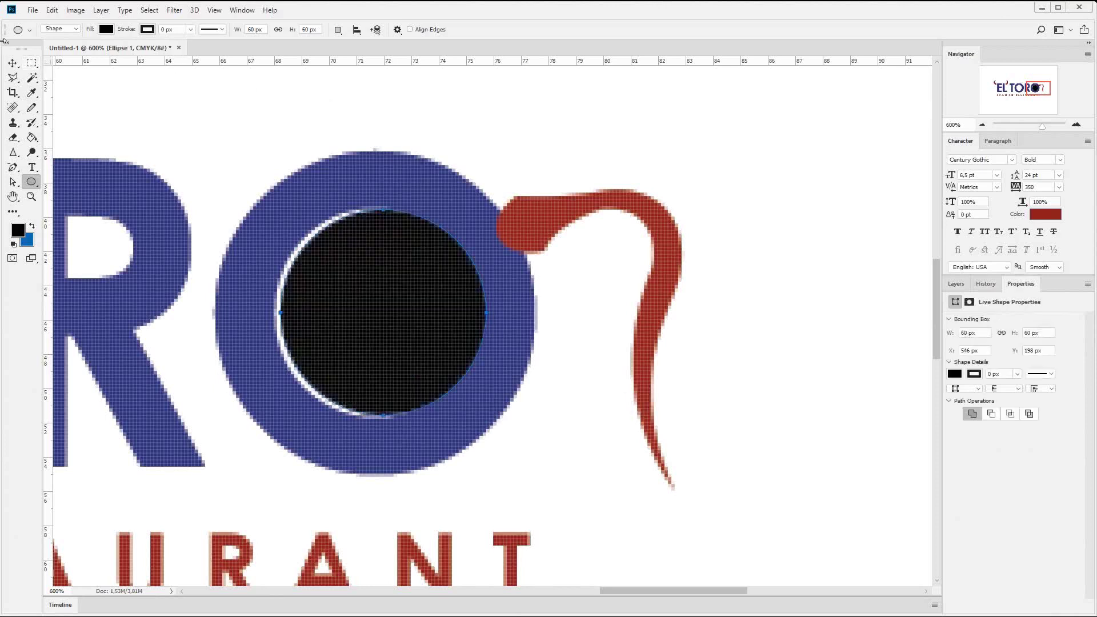
left_click(13, 64)
left_click_drag(411, 350, 471, 302)
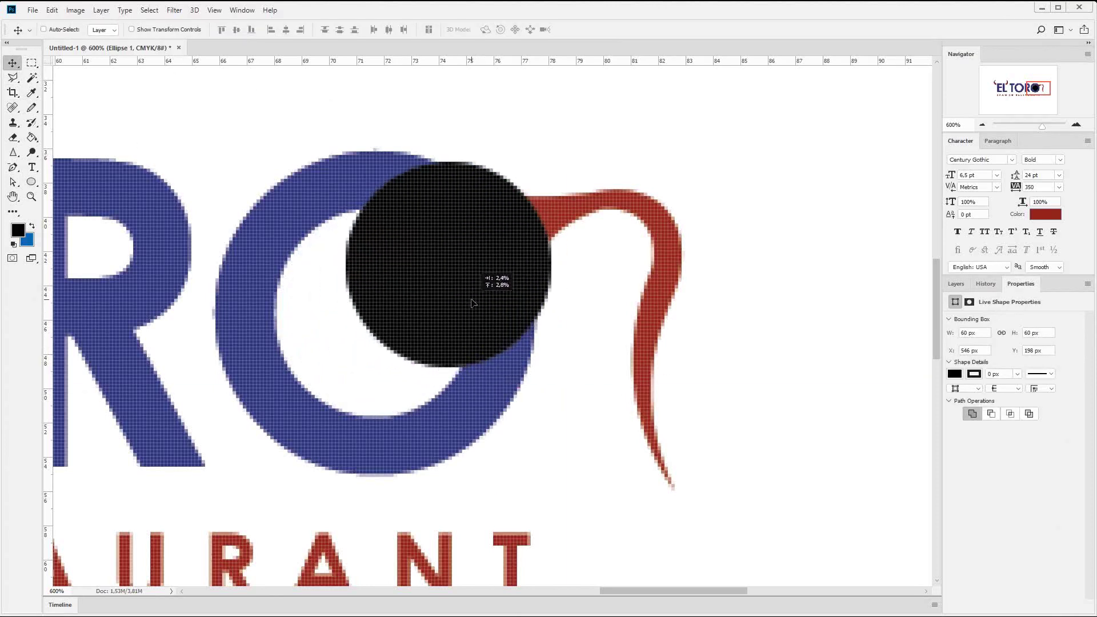
Shift the circle and tail together up-right, then set the circle to 65% opacity.
left_click(957, 284)
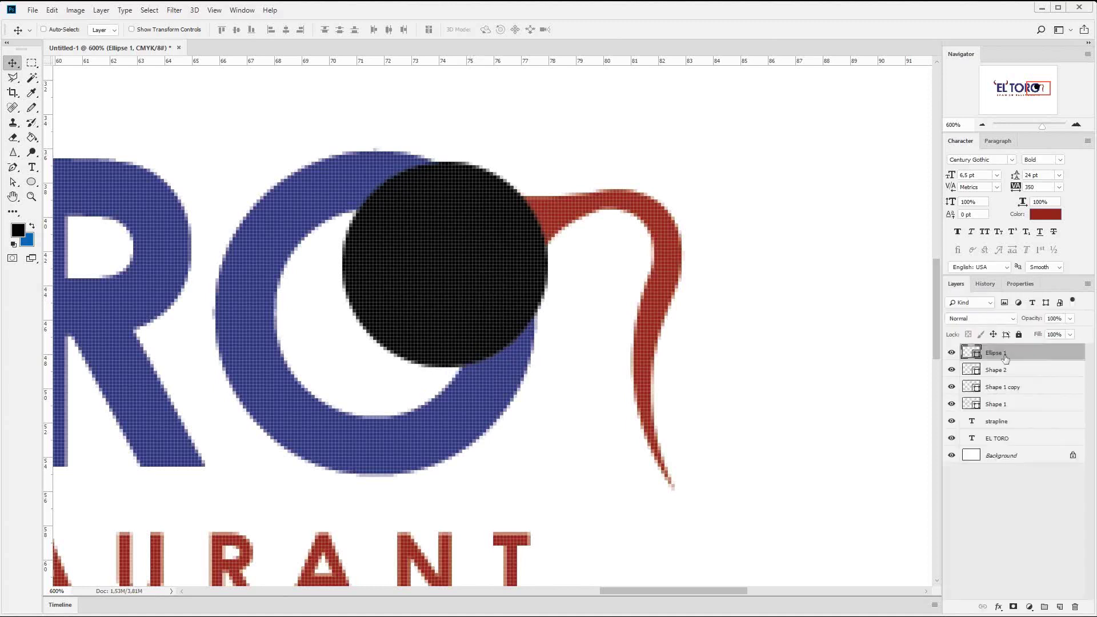
left_click(1014, 375, "shift")
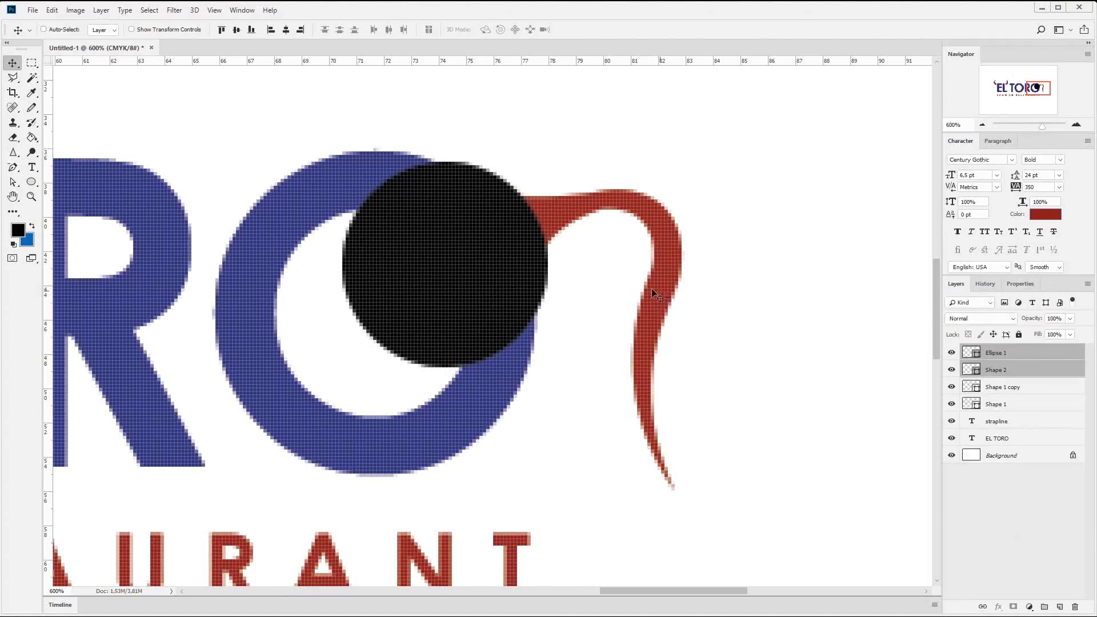
left_click_drag(618, 275, 649, 255)
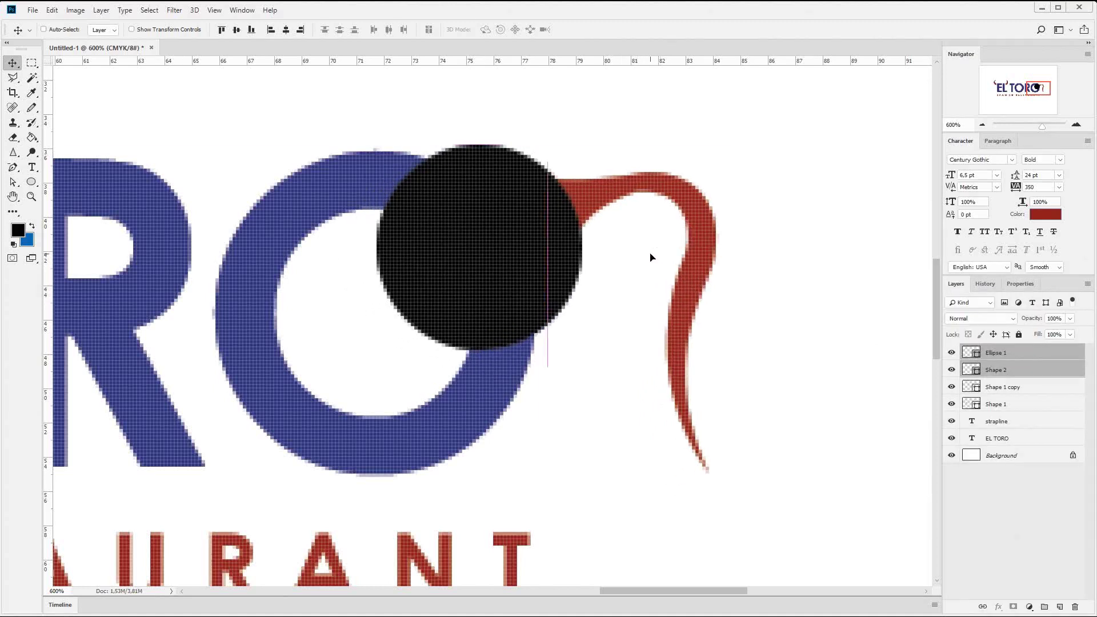
left_click(1024, 355)
left_click(1053, 331)
type("65")
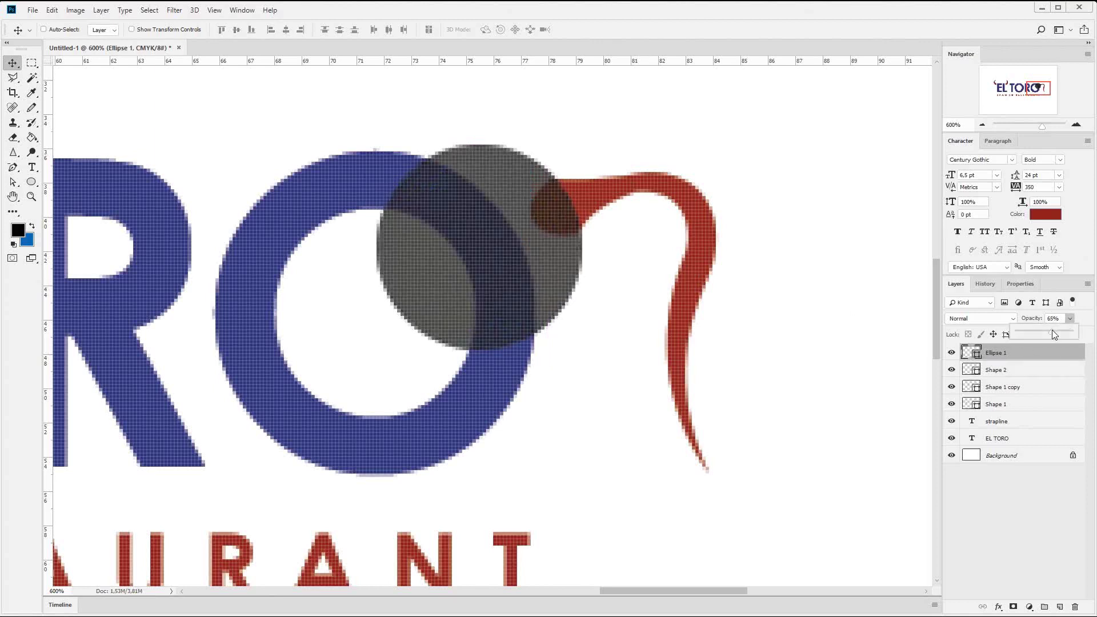
Paste the circle path into the tail, apply Subtract Front Shape, then Merge Shape Components.
left_click(13, 182)
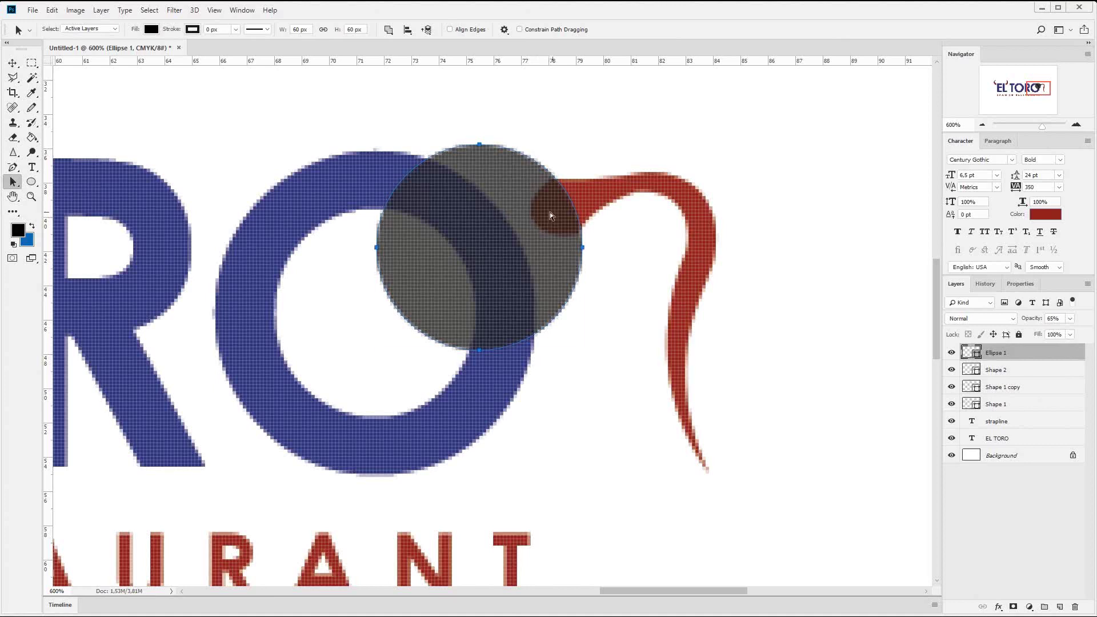
key("Delete")
key("ctrl+v")
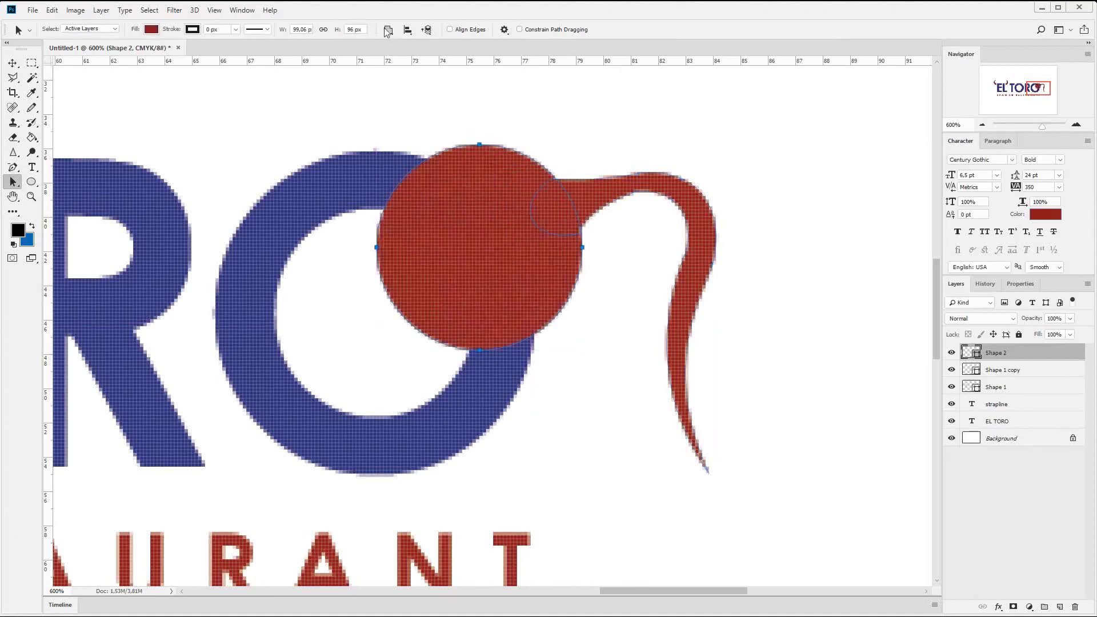
left_click(389, 29)
left_click(423, 66)
left_click(389, 29)
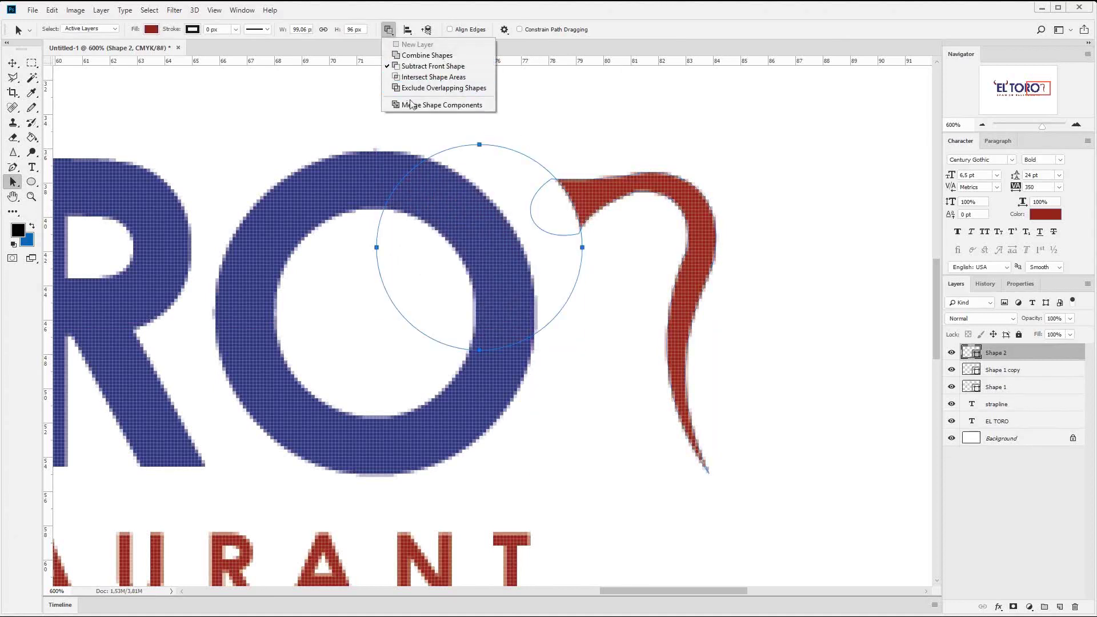
left_click(415, 105)
left_click(514, 252)
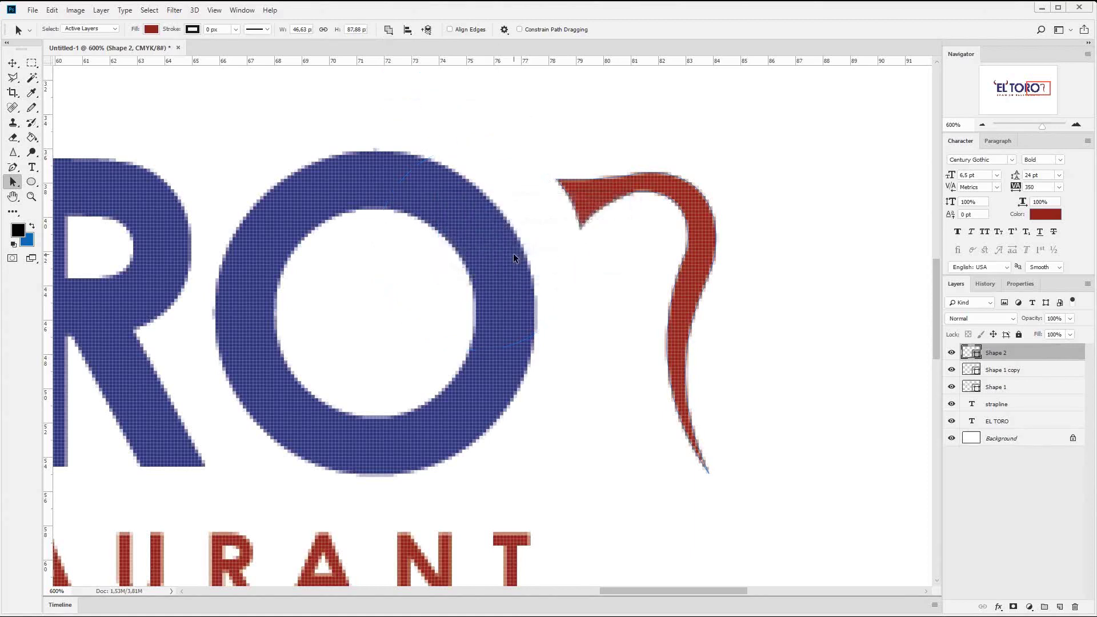
left_click(12, 65)
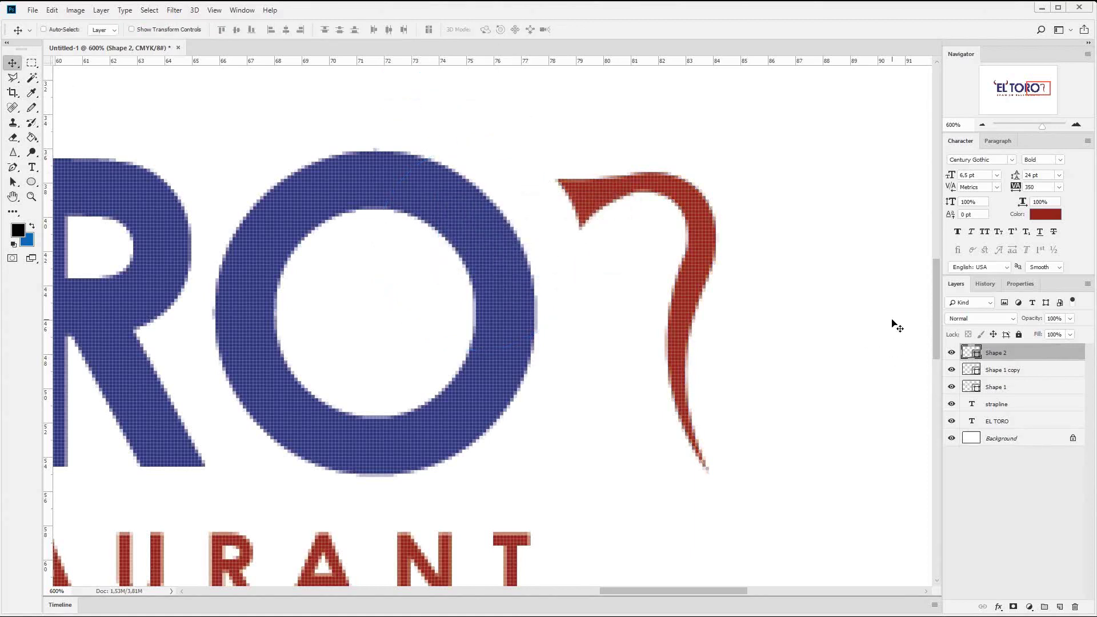
Drag Shape 2 down-left beside the final O, zoom out to check the logo, then zoom back in.
left_click_drag(683, 196, 653, 218)
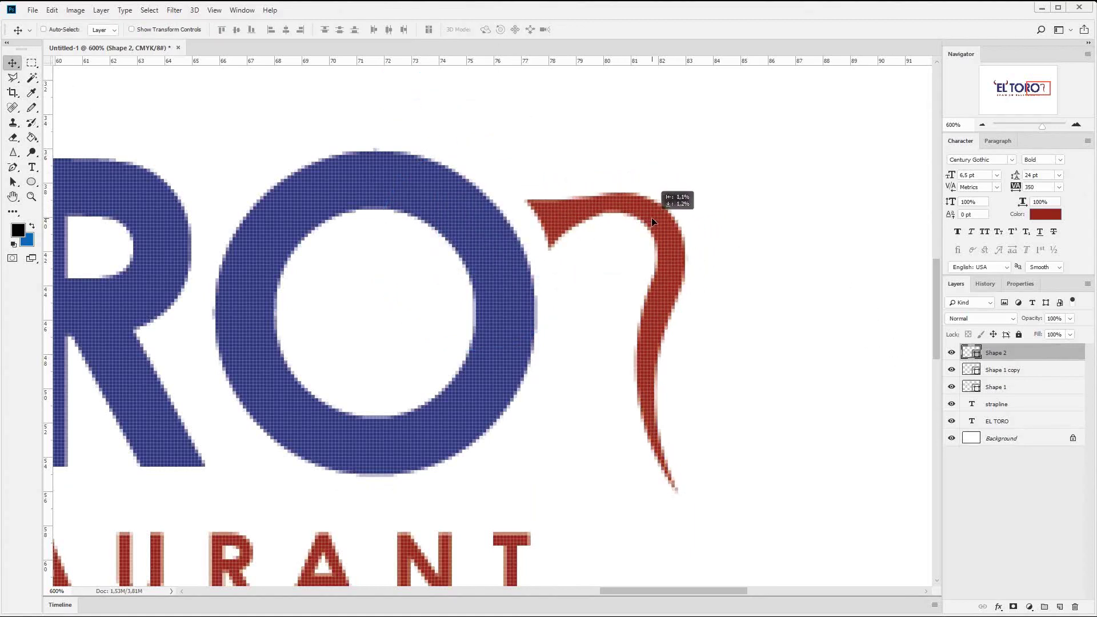
scroll(877, 284, "down", 1)
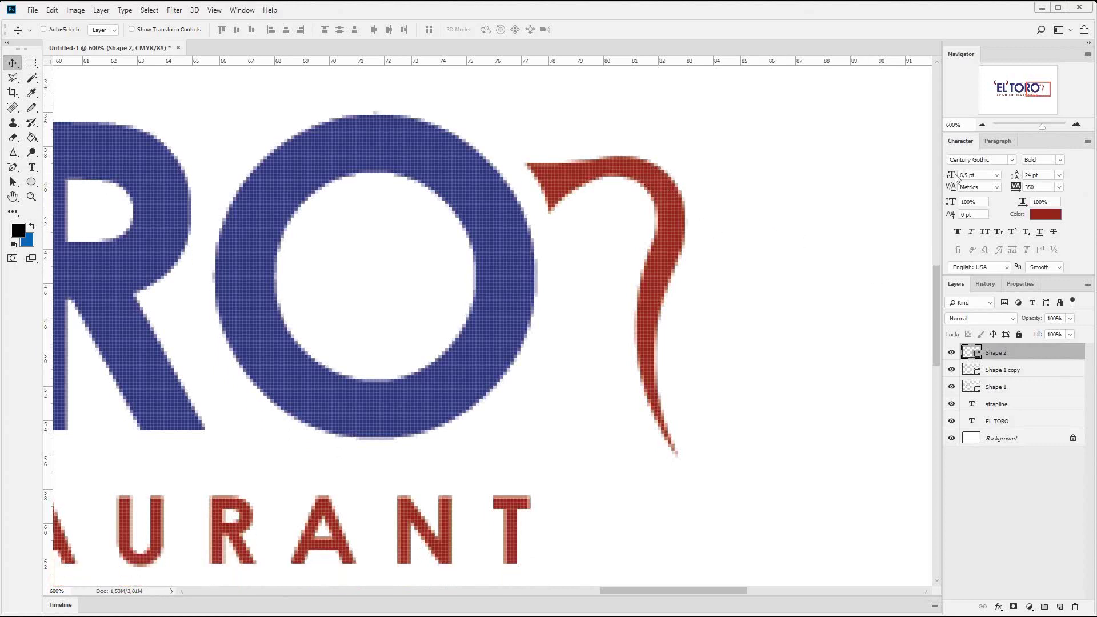
left_click(983, 124)
left_click(984, 124)
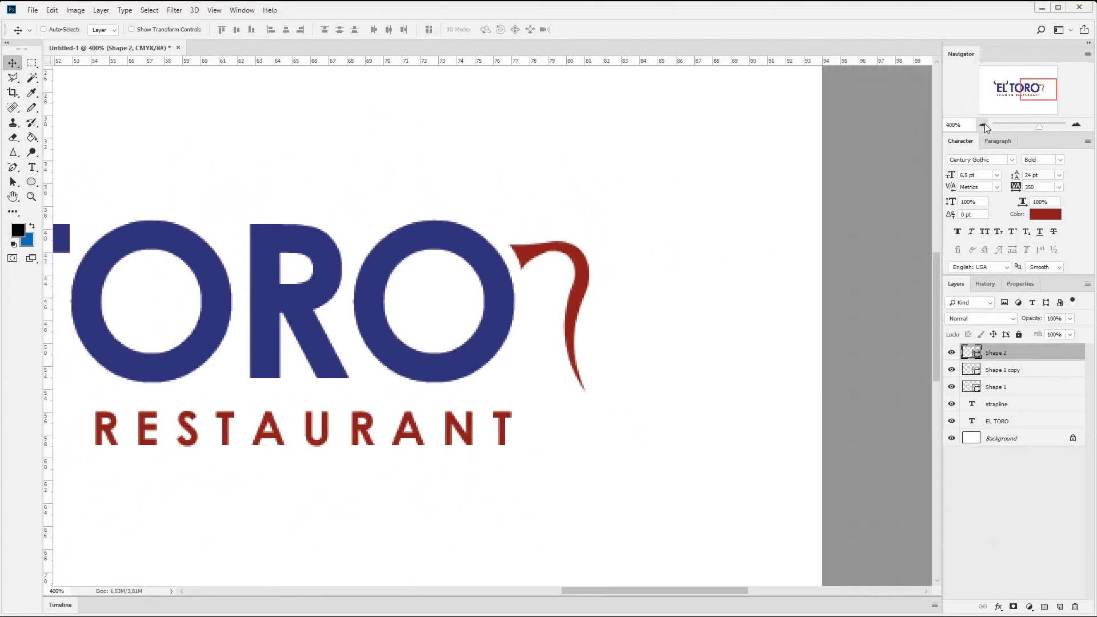
left_click(984, 124)
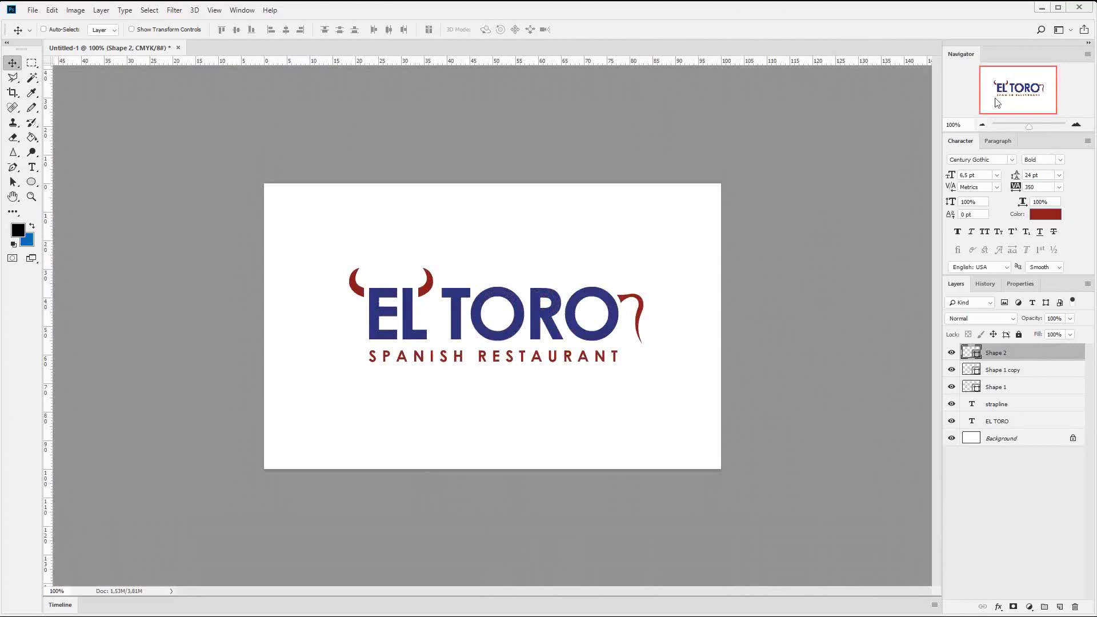
left_click(1078, 124)
left_click(1078, 124)
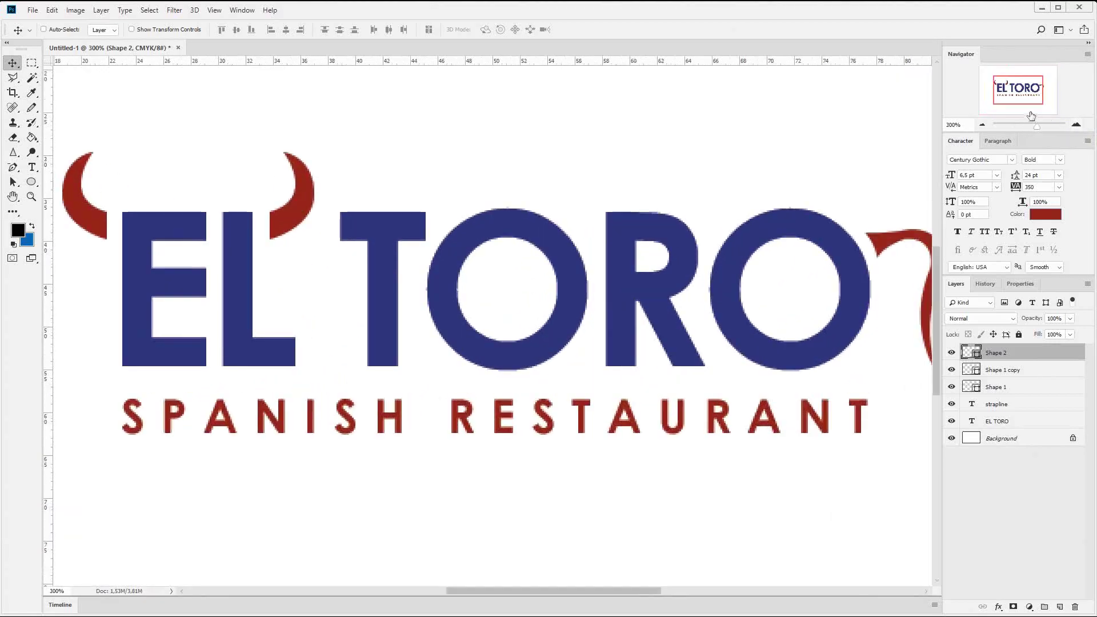
left_click_drag(1025, 92, 1042, 93)
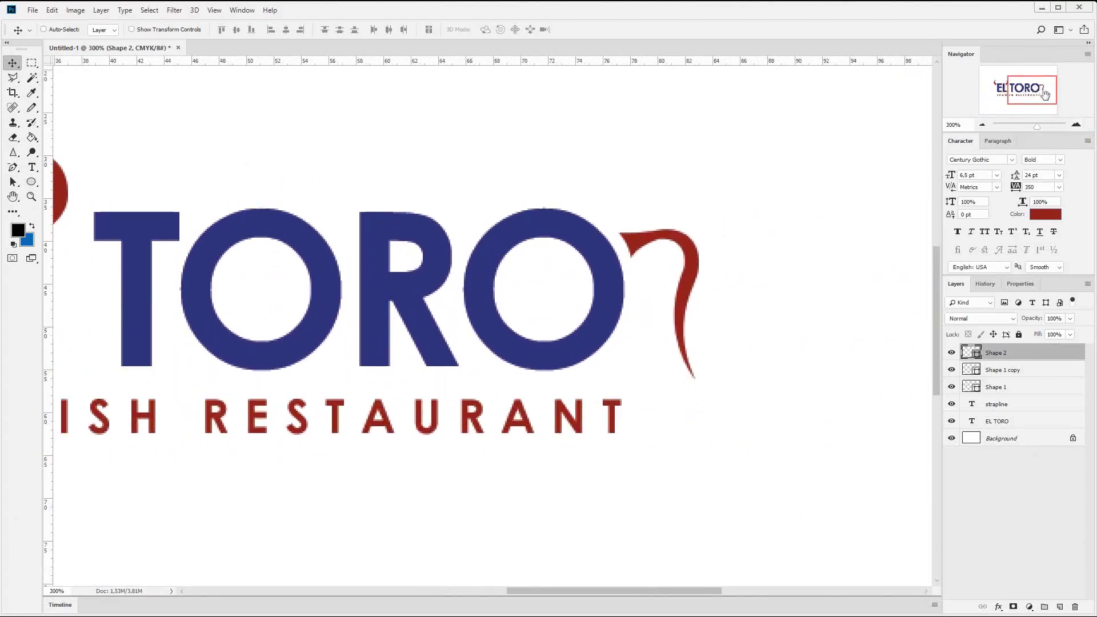
left_click(1076, 124)
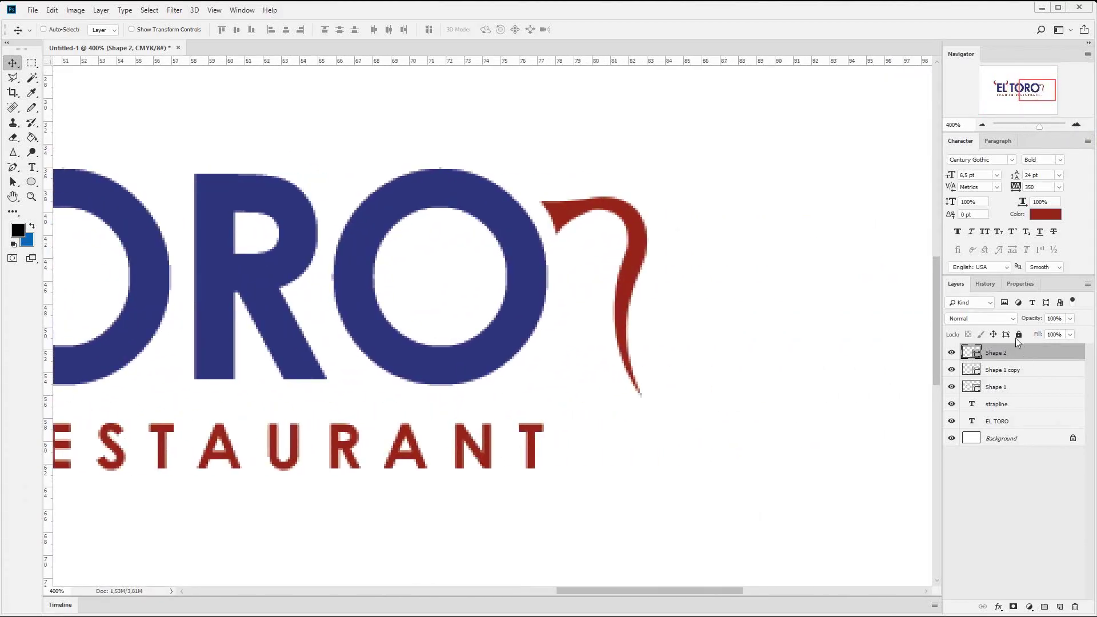
left_click(1060, 607)
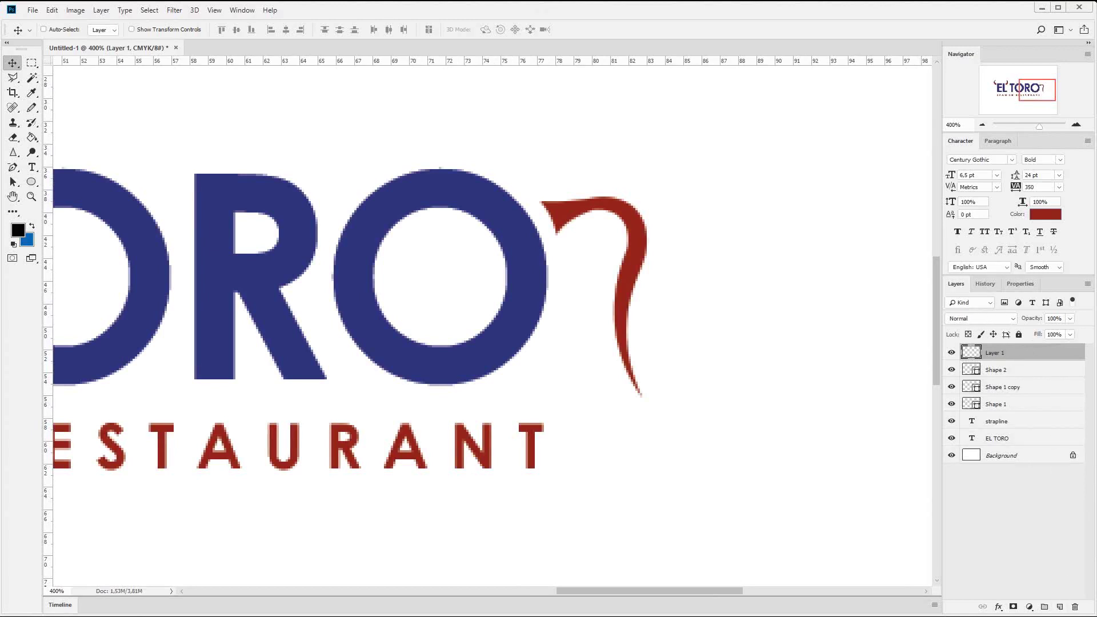
left_click(1078, 126)
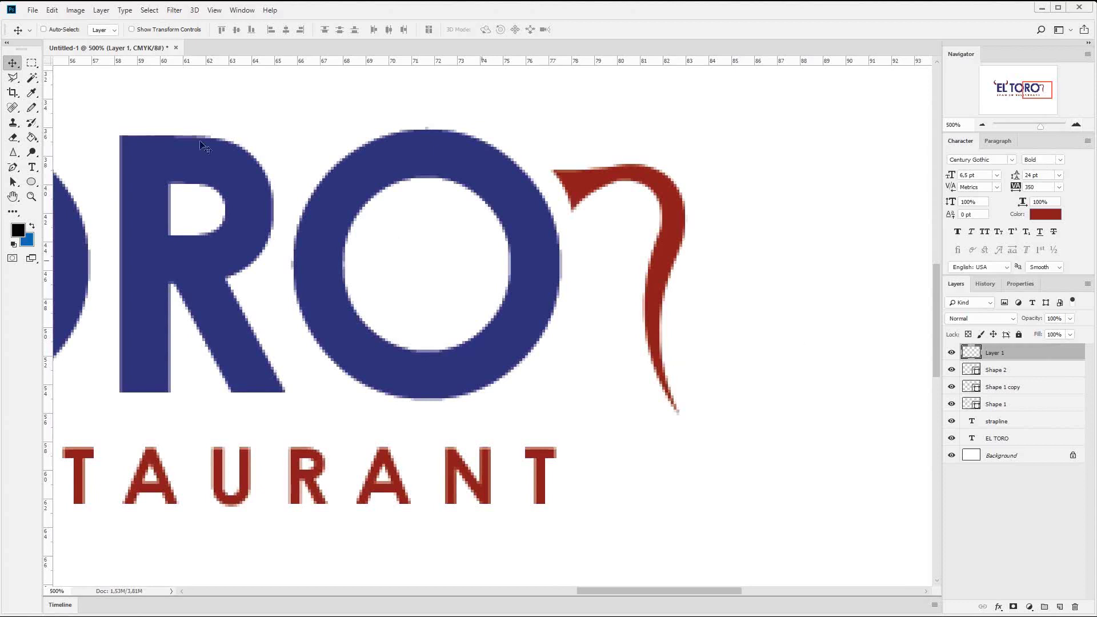
left_click(14, 172)
left_click(51, 167)
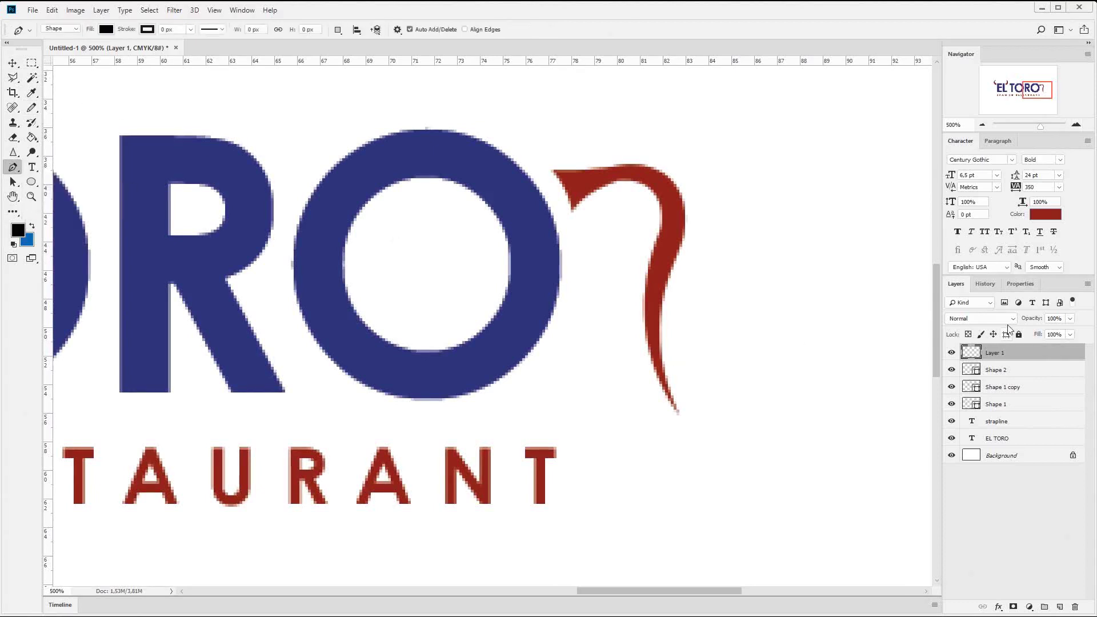
left_click(677, 412)
left_click_drag(685, 379, 700, 379)
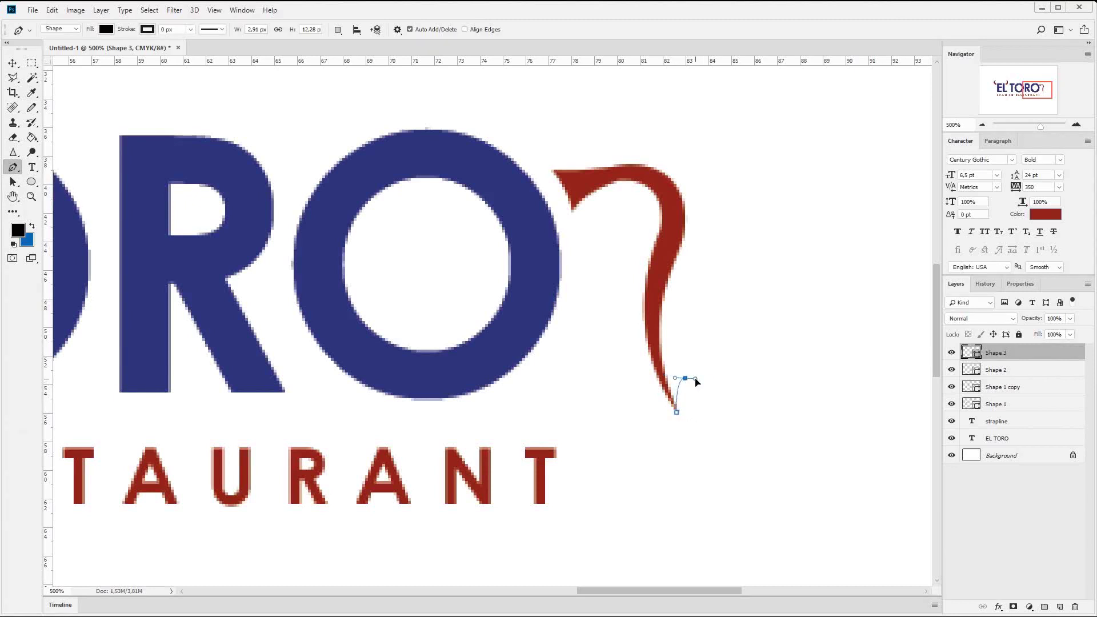
left_click_drag(700, 379, 670, 360)
left_click_drag(660, 328, 660, 311)
left_click(651, 330)
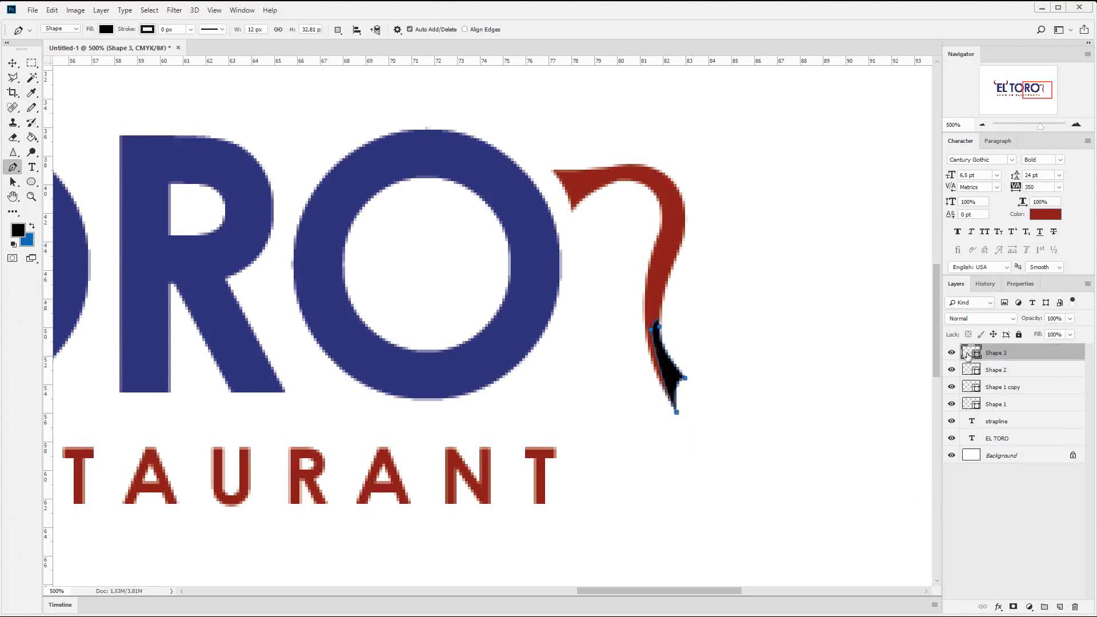
double_click(970, 352)
left_click(670, 202)
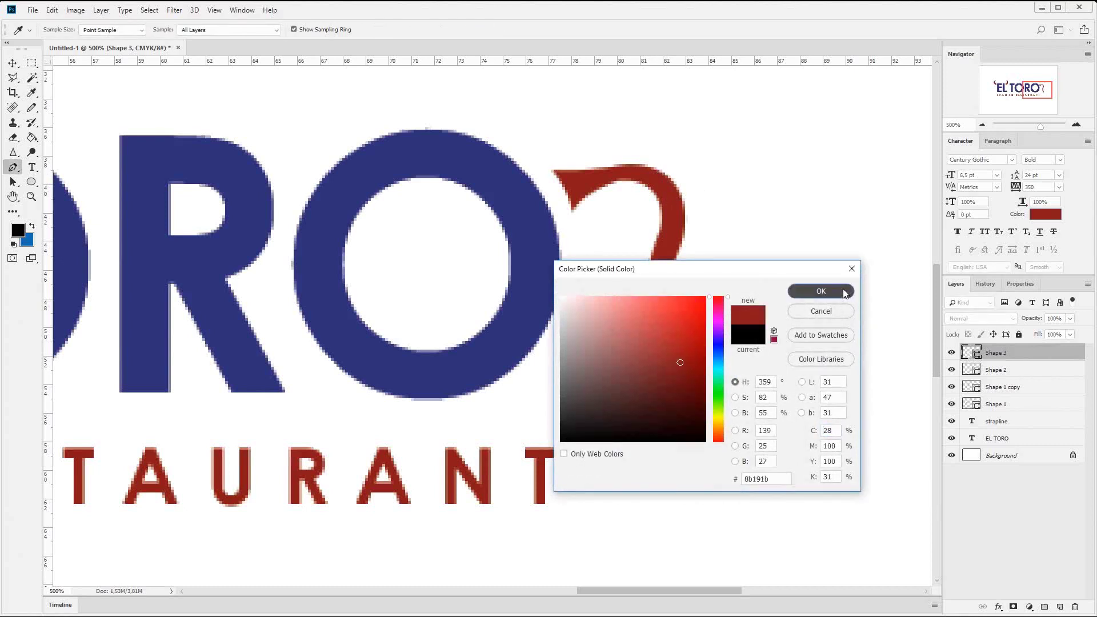
left_click(846, 293)
left_click(13, 183)
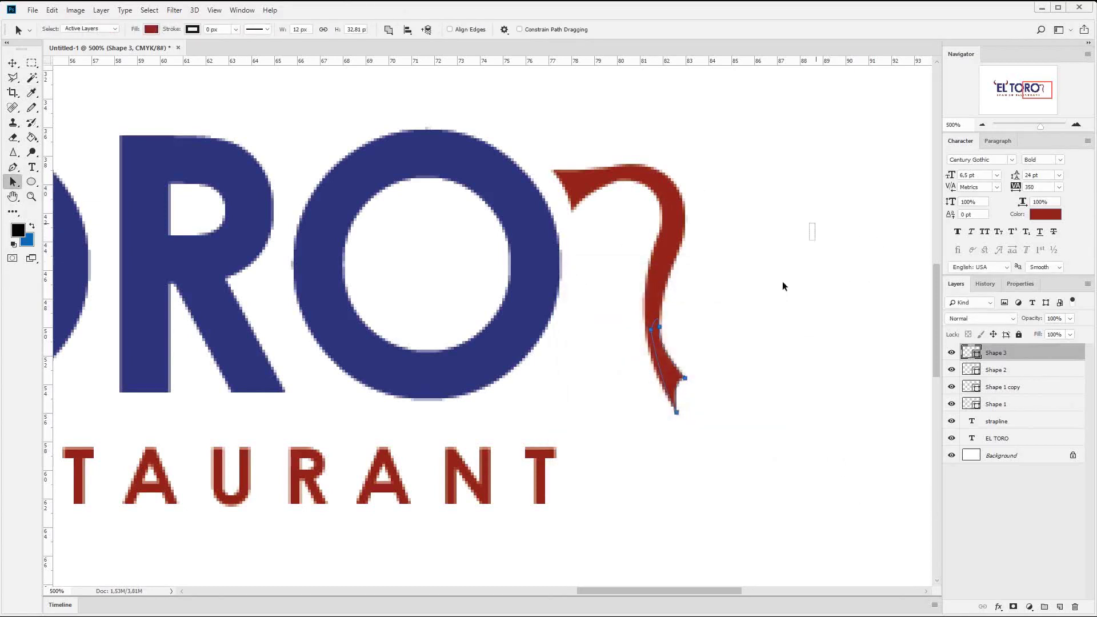
left_click_drag(600, 475, 698, 392)
key("Delete")
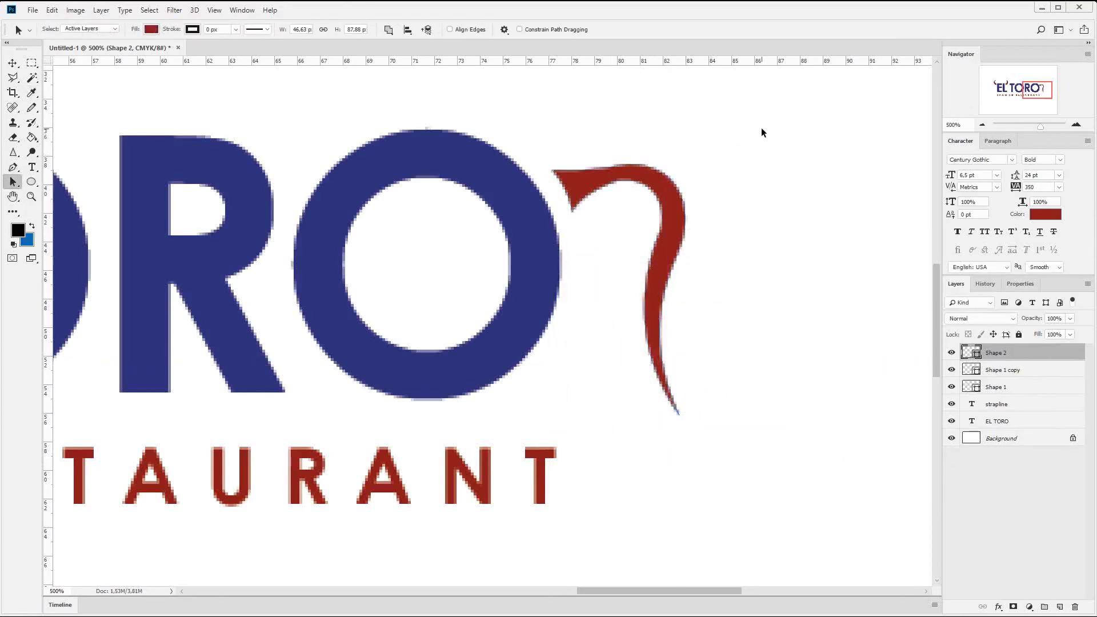
Select all Shape 2 anchors and apply Merge Shape Components to fuse tail and pointed tip.
left_click_drag(761, 132, 515, 479)
left_click_drag(822, 135, 500, 479)
left_click(388, 29)
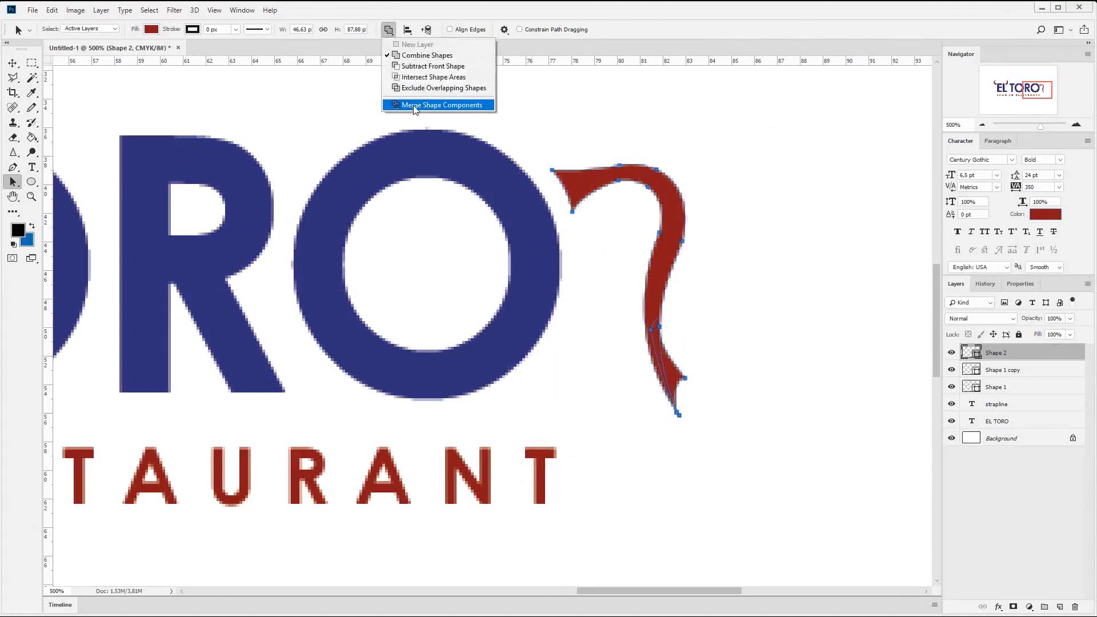
left_click(413, 106)
left_click(12, 63)
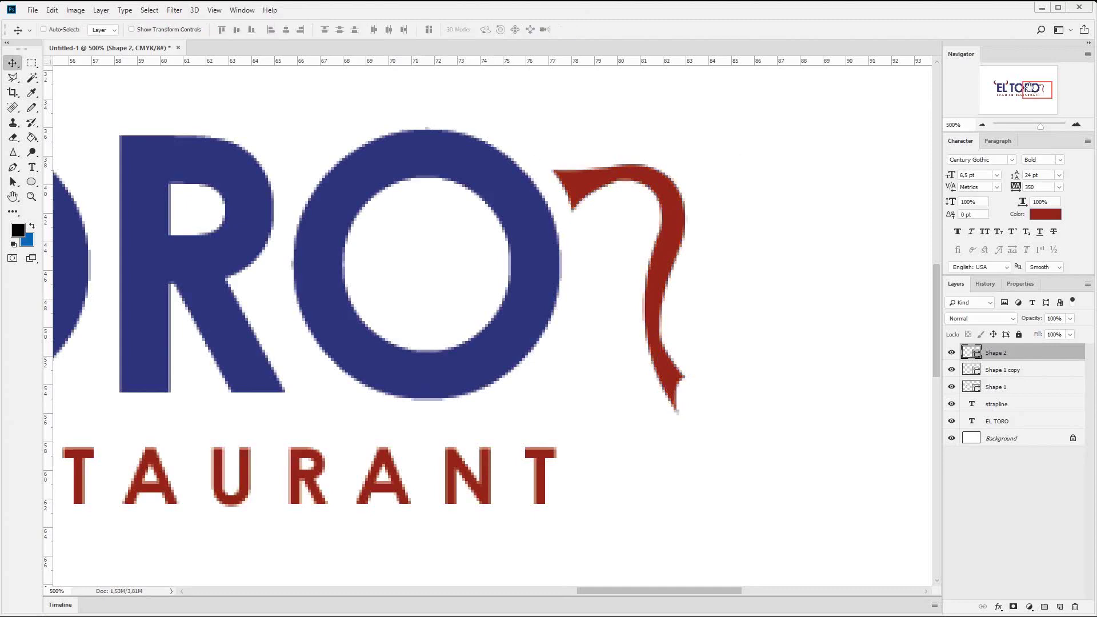
left_click(1077, 125)
Drag the tail-tip anchor and its handles so the lower bend flows into a sharp point.
left_click(1076, 124)
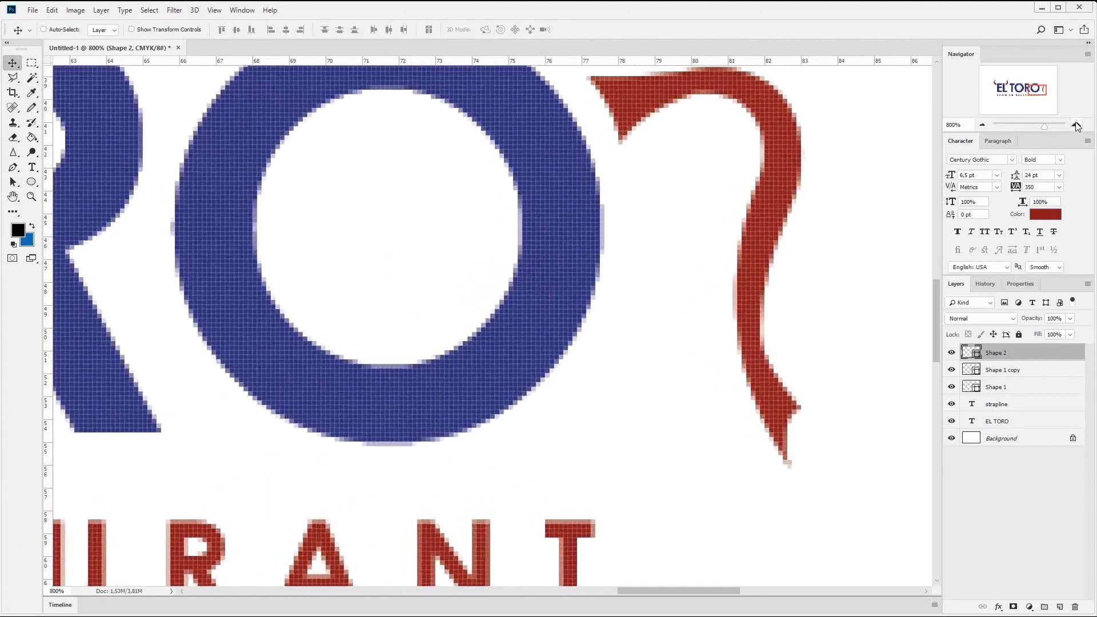
left_click(12, 182)
left_click(48, 193)
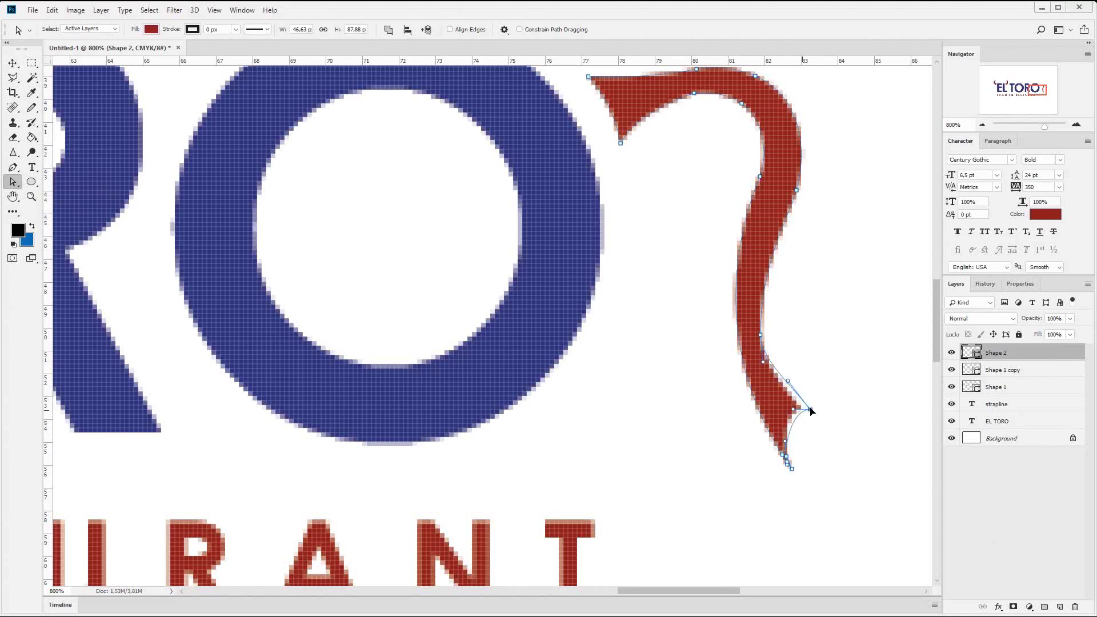
left_click_drag(802, 409, 815, 405)
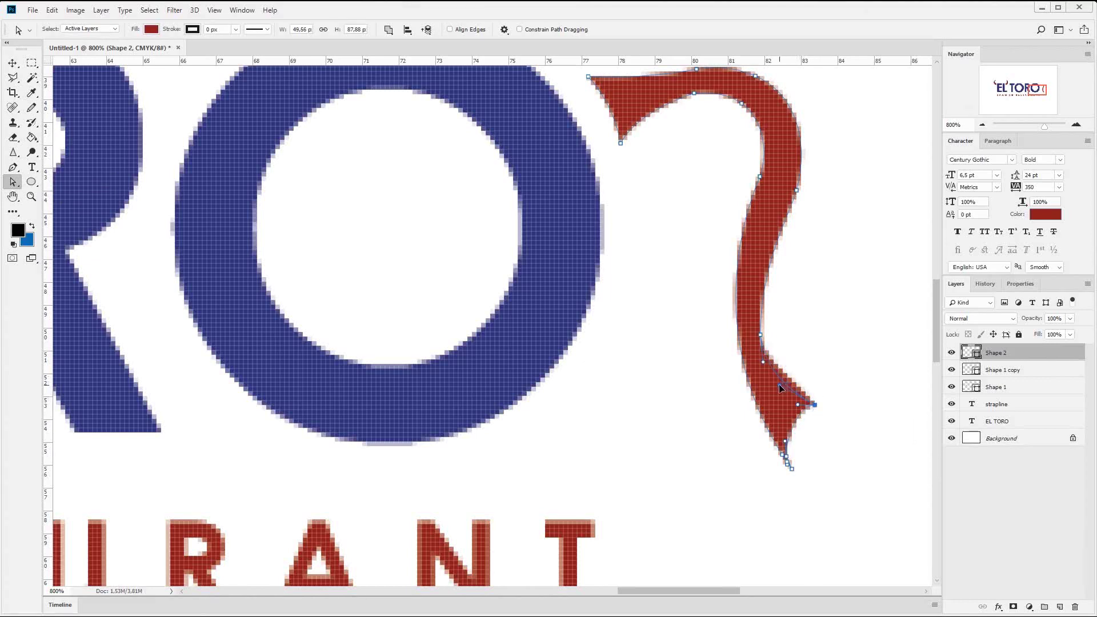
left_click_drag(780, 388, 779, 385)
left_click_drag(780, 385, 828, 399)
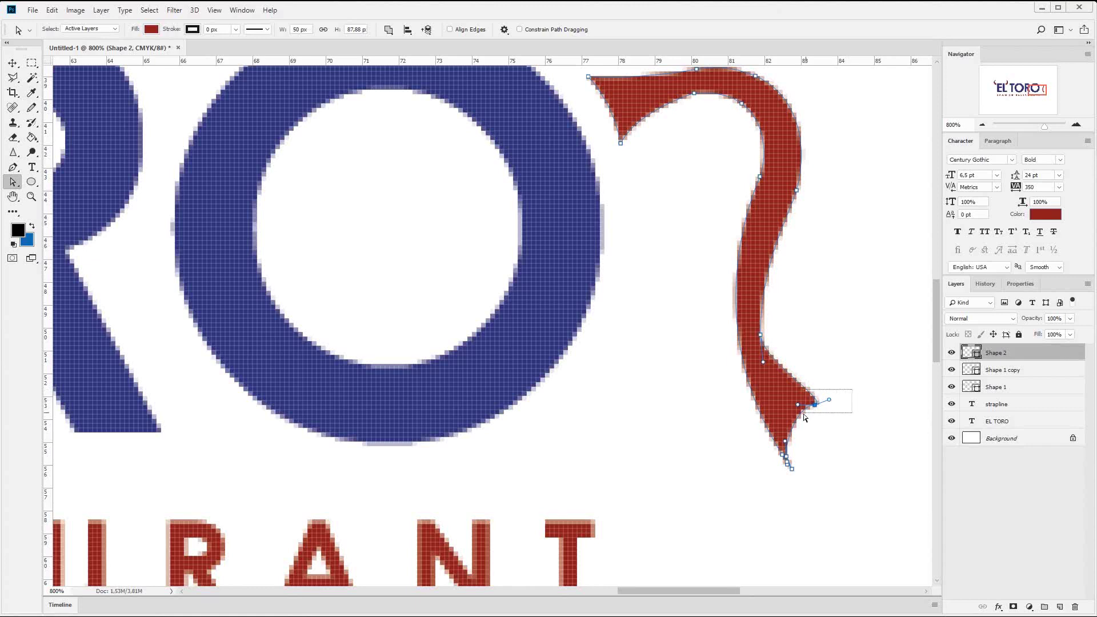
left_click_drag(815, 405, 833, 403)
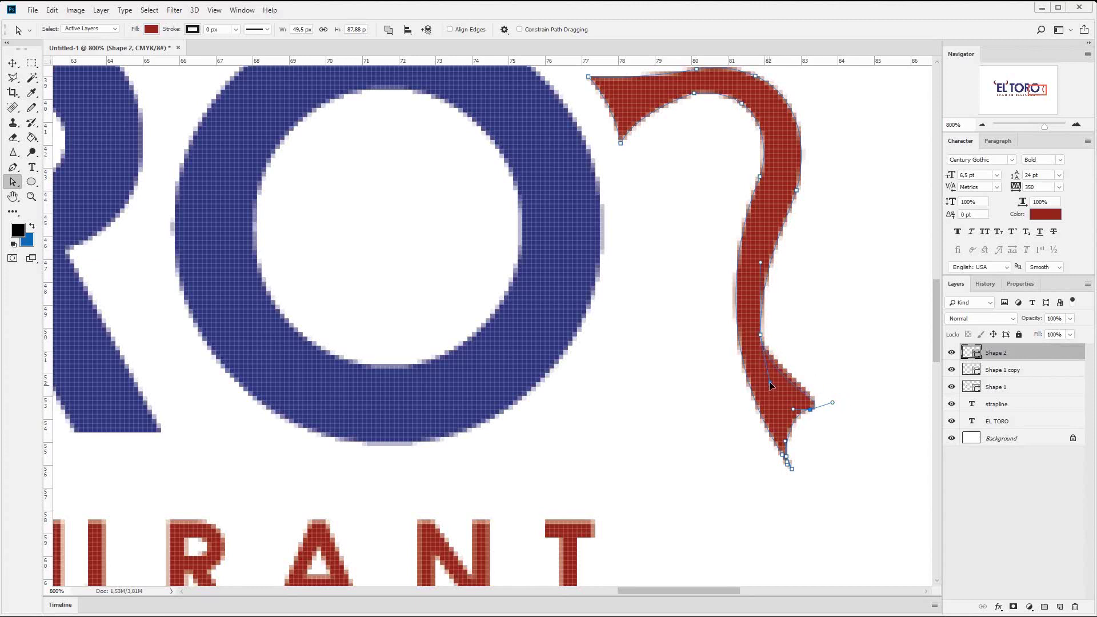
left_click(770, 380)
key("v")
scroll(648, 306, "up", 2)
scroll(649, 306, "up", 2)
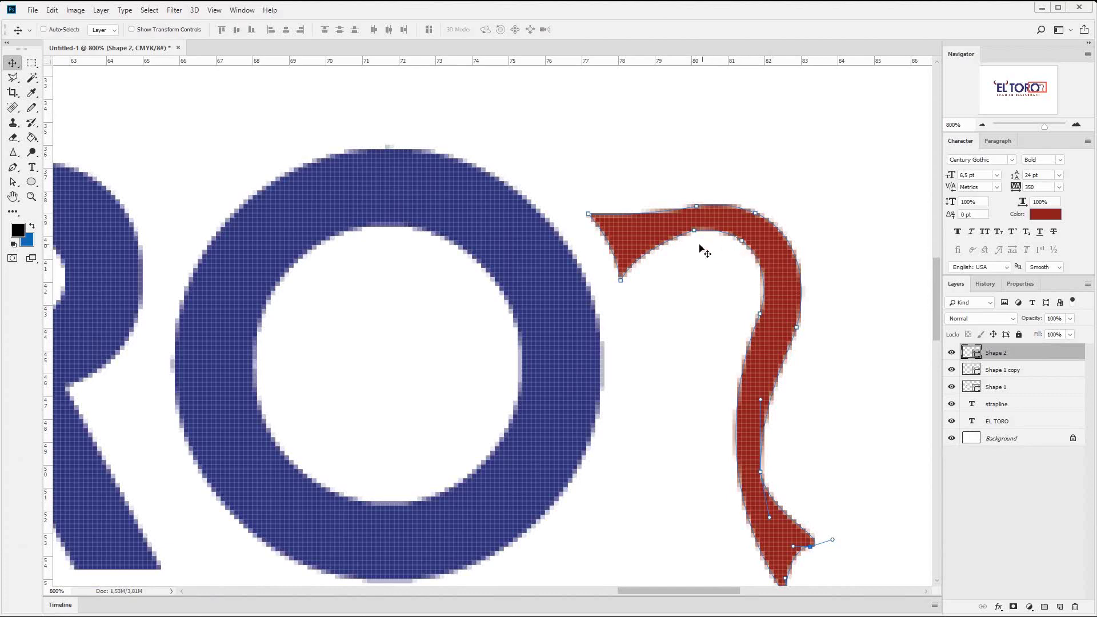
left_click(983, 124)
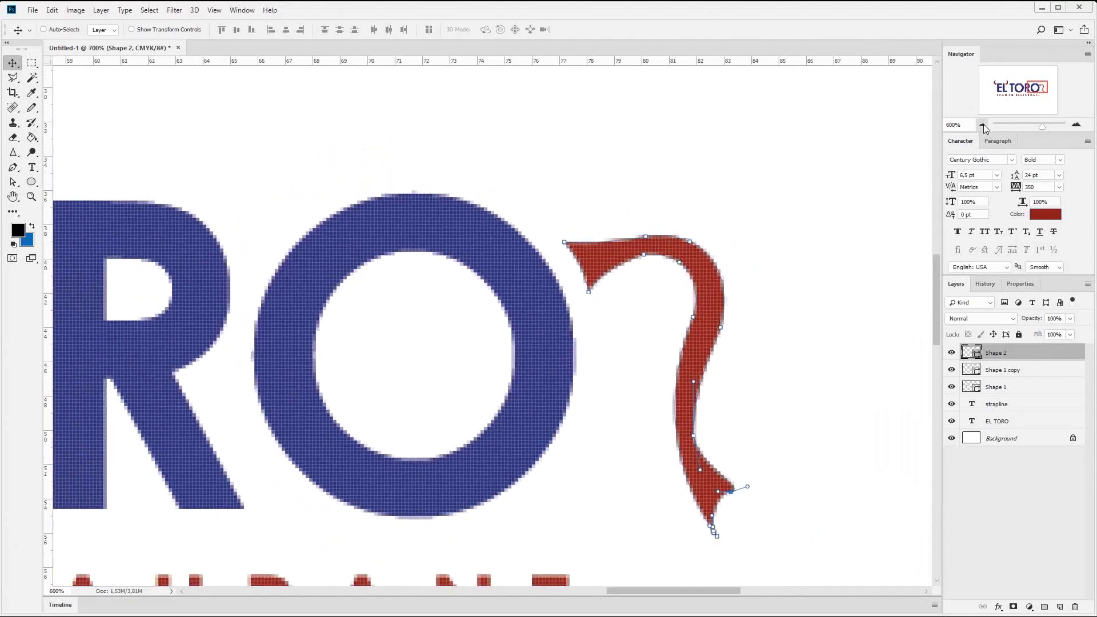
left_click(983, 125)
left_click(982, 124)
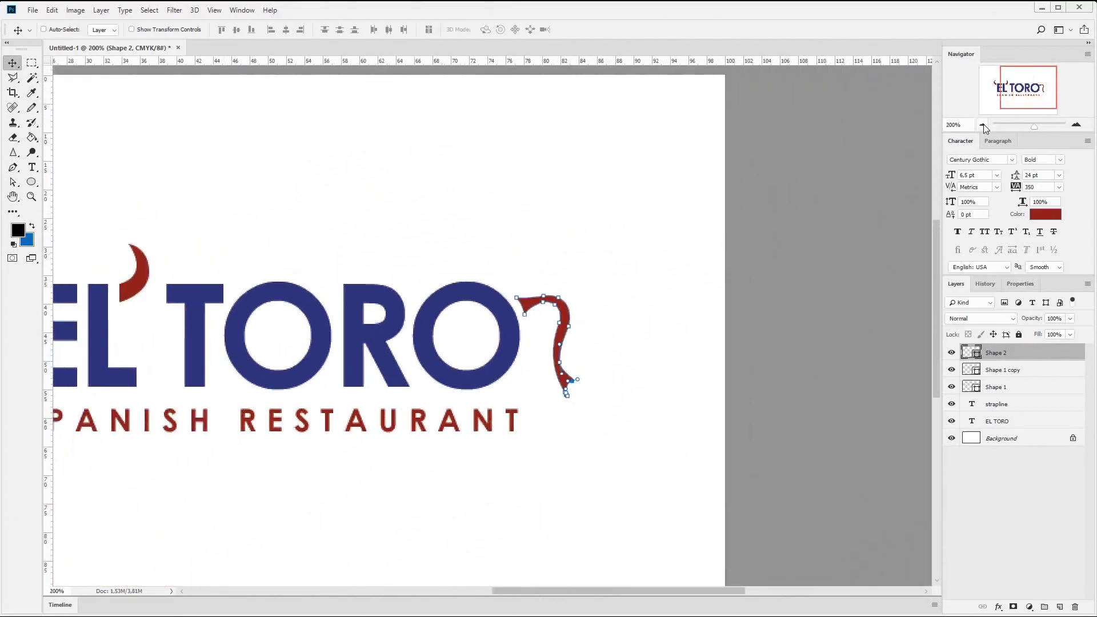
left_click(983, 125)
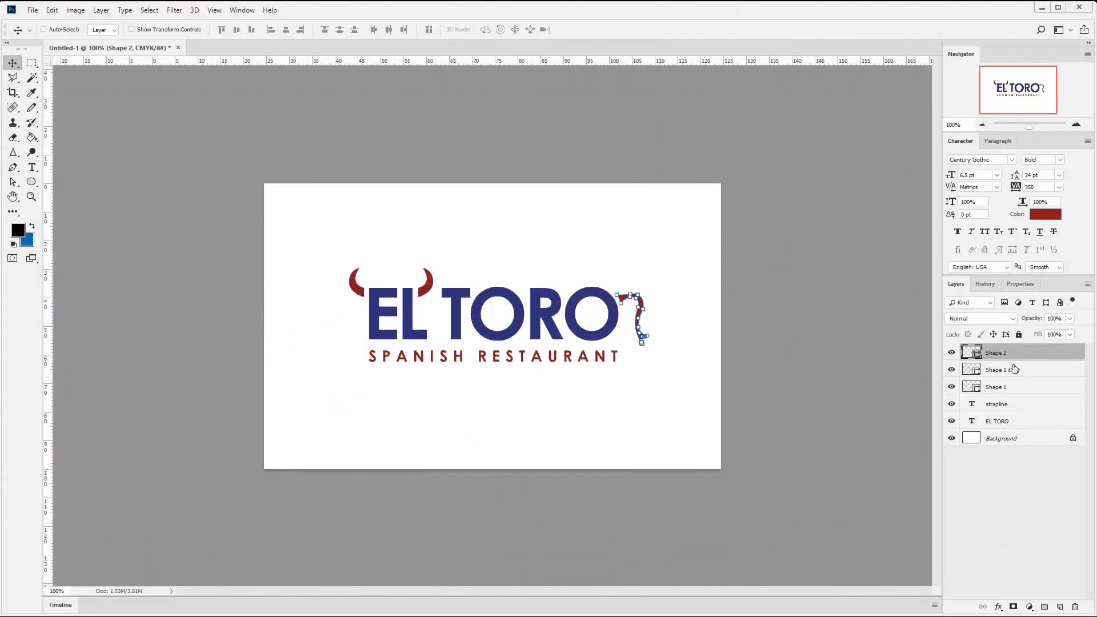
left_click(1015, 370)
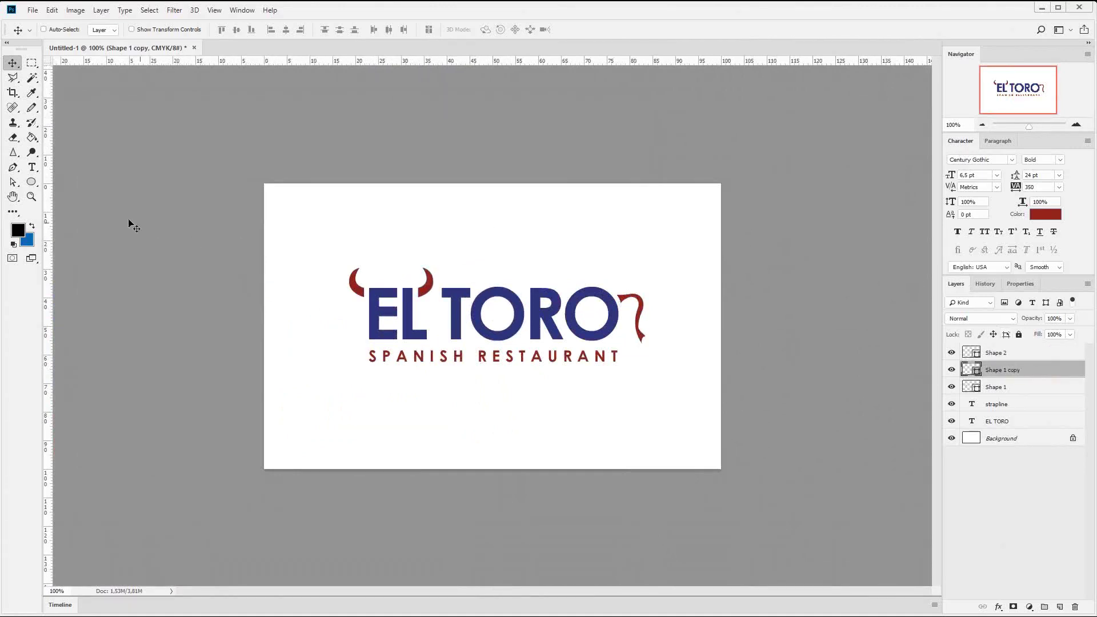
left_click(14, 182)
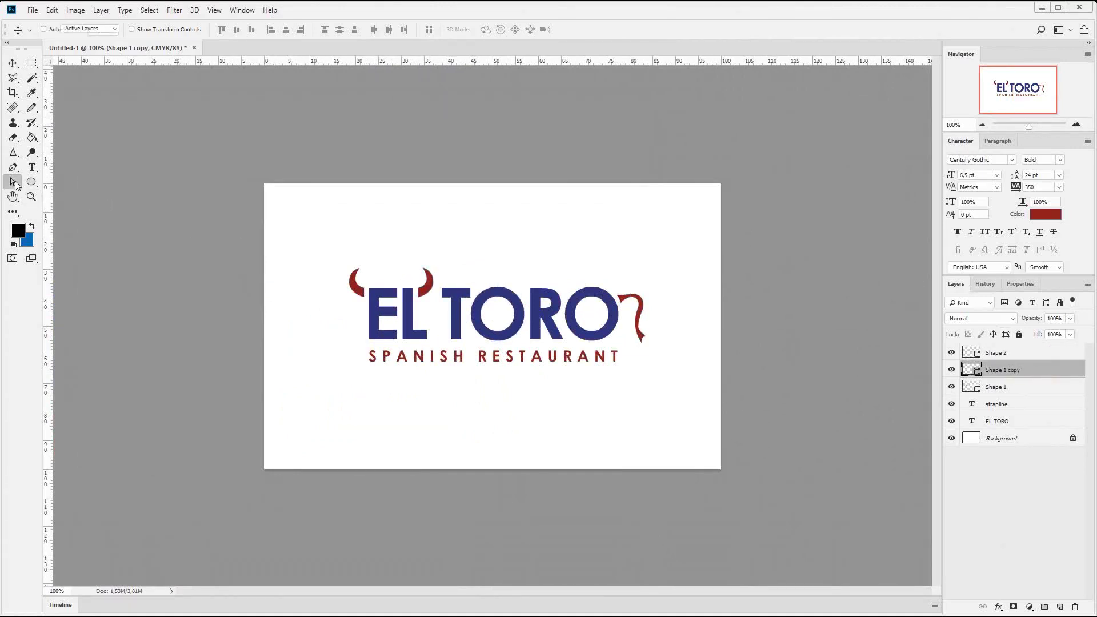
left_click(1077, 124)
left_click(1077, 125)
left_click_drag(616, 590, 688, 591)
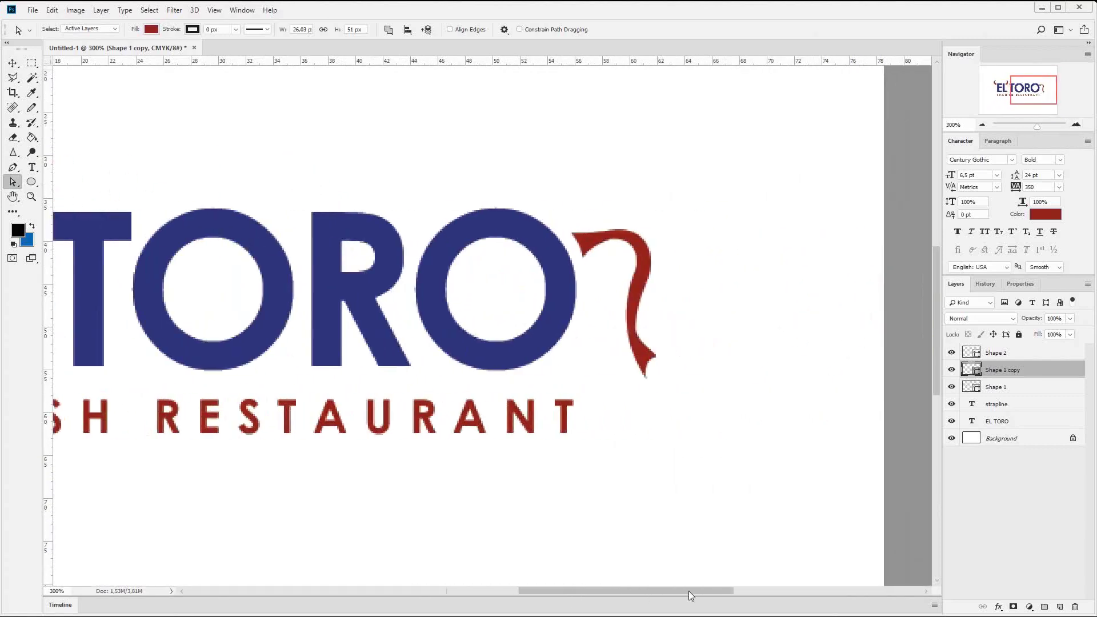
scroll(676, 443, "up", 1)
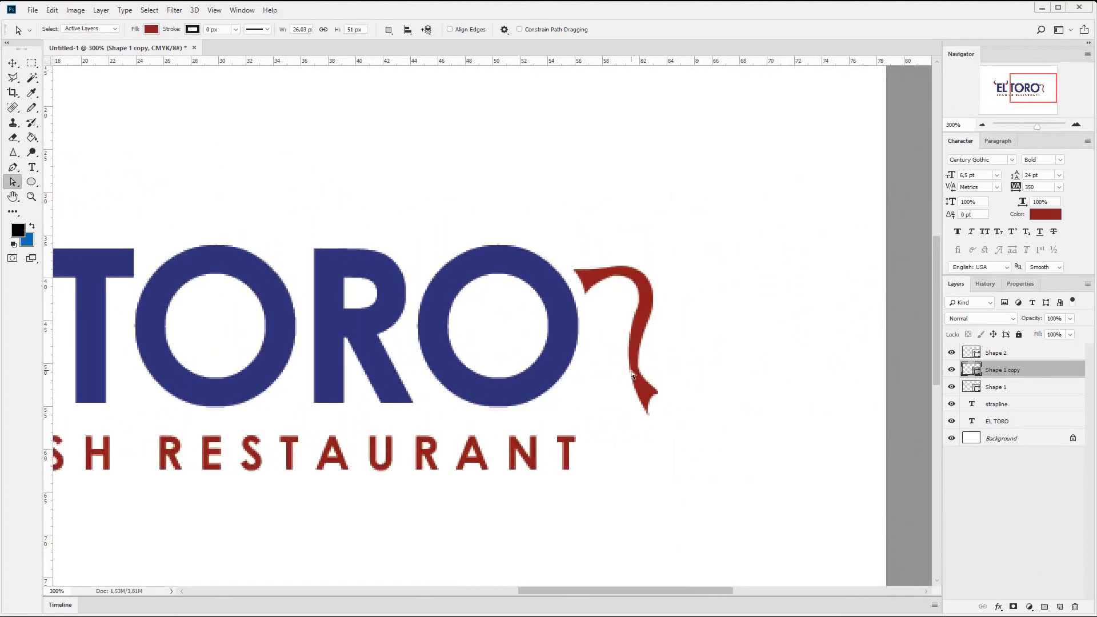
left_click(1007, 354)
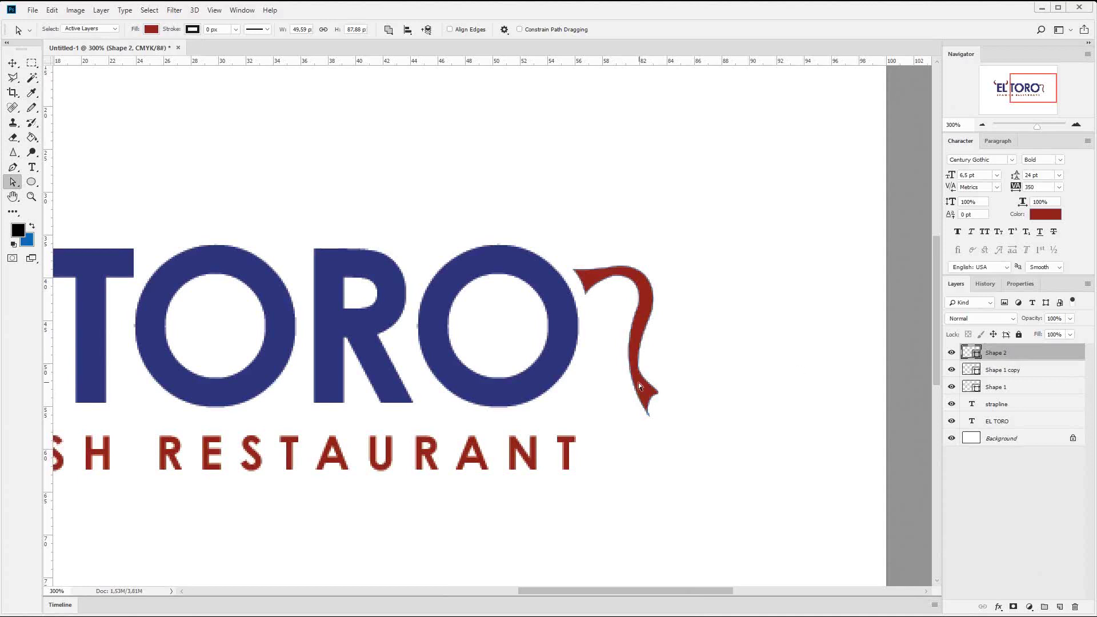
Swing the tail tip's curve handle left and nudge the mid-tail anchor up and left.
left_click(647, 412)
left_click_drag(615, 363, 612, 375)
left_click(638, 367)
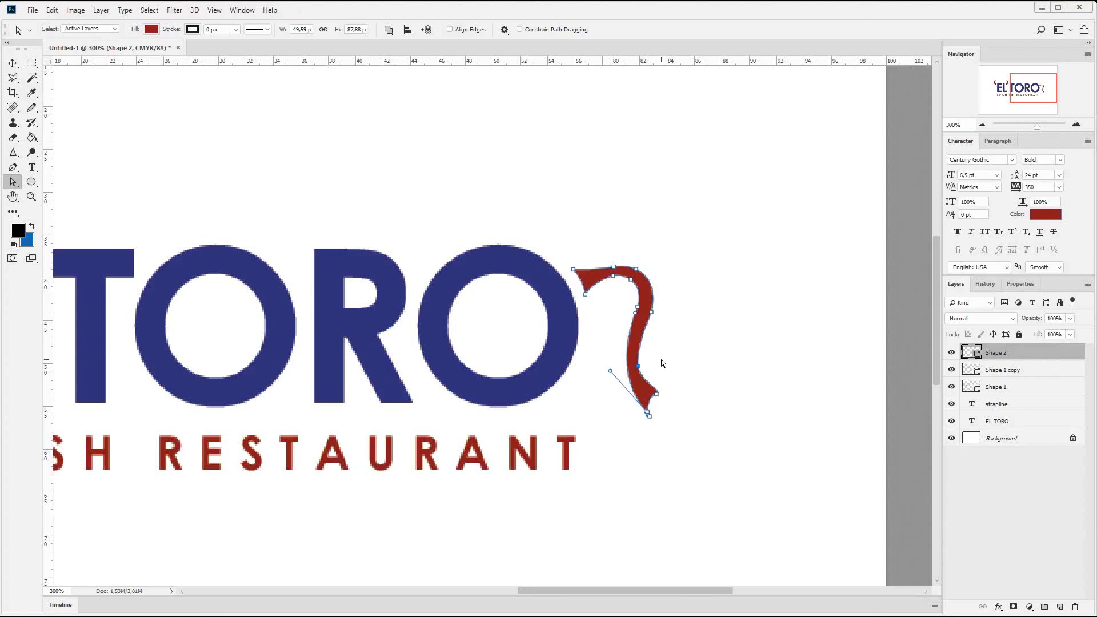
left_click(638, 367)
key("Up")
key("Up")
key("Up")
key("Left")
key("Left")
key("Up")
key("Up")
key("Up")
key("Up")
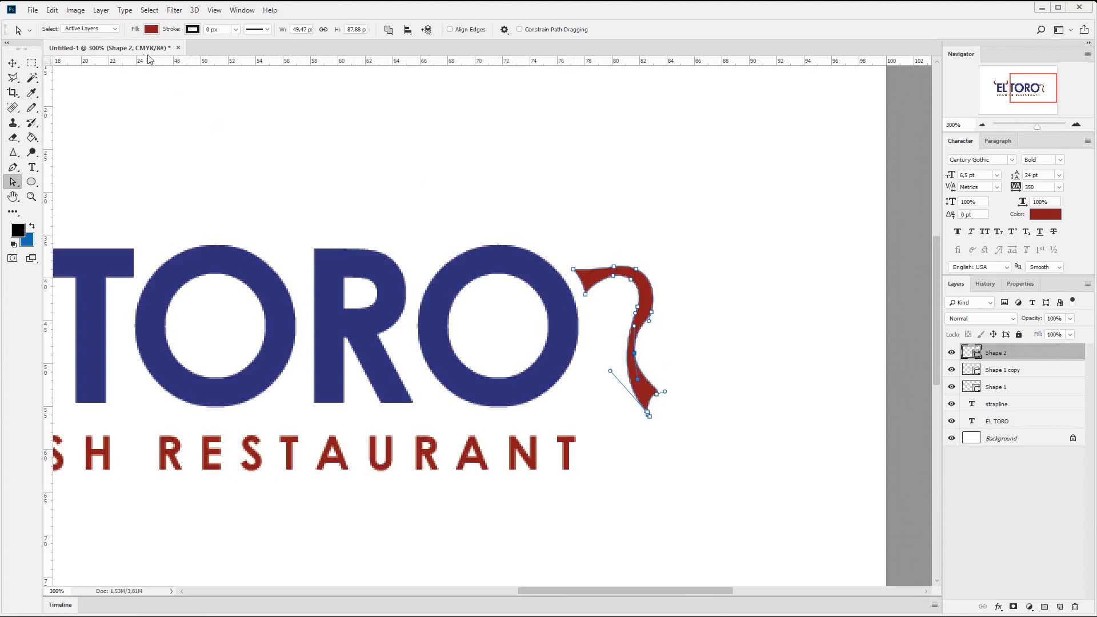
Nudge the tail points left and smooth the curve at the tail's right bend.
left_click(12, 64)
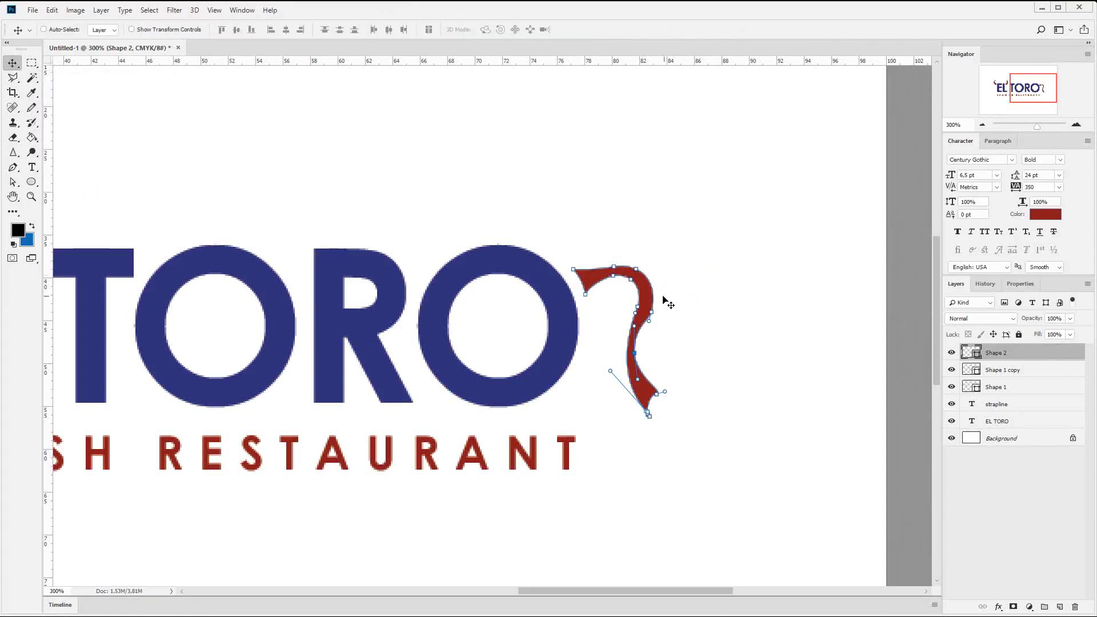
left_click(16, 186)
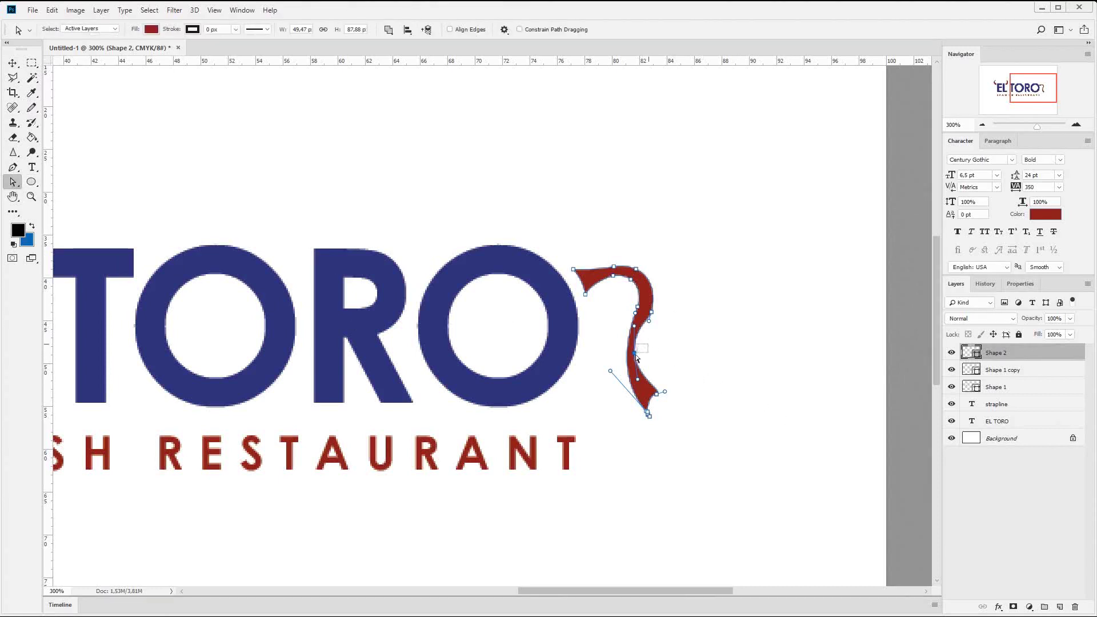
key("Left")
left_click(651, 313)
left_click_drag(661, 296, 662, 297)
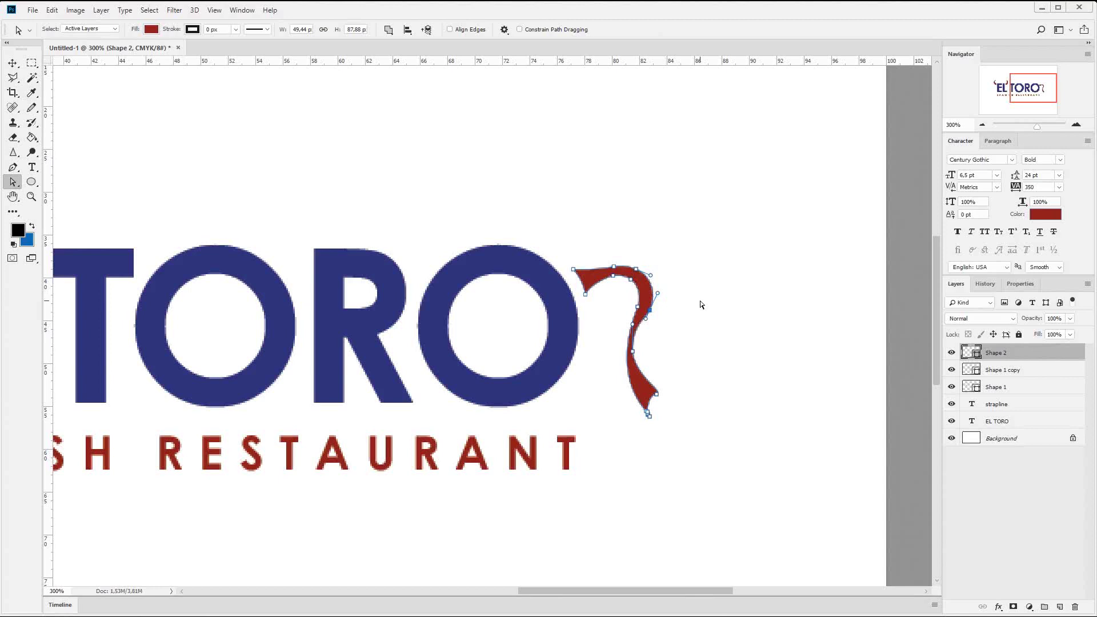
left_click(13, 63)
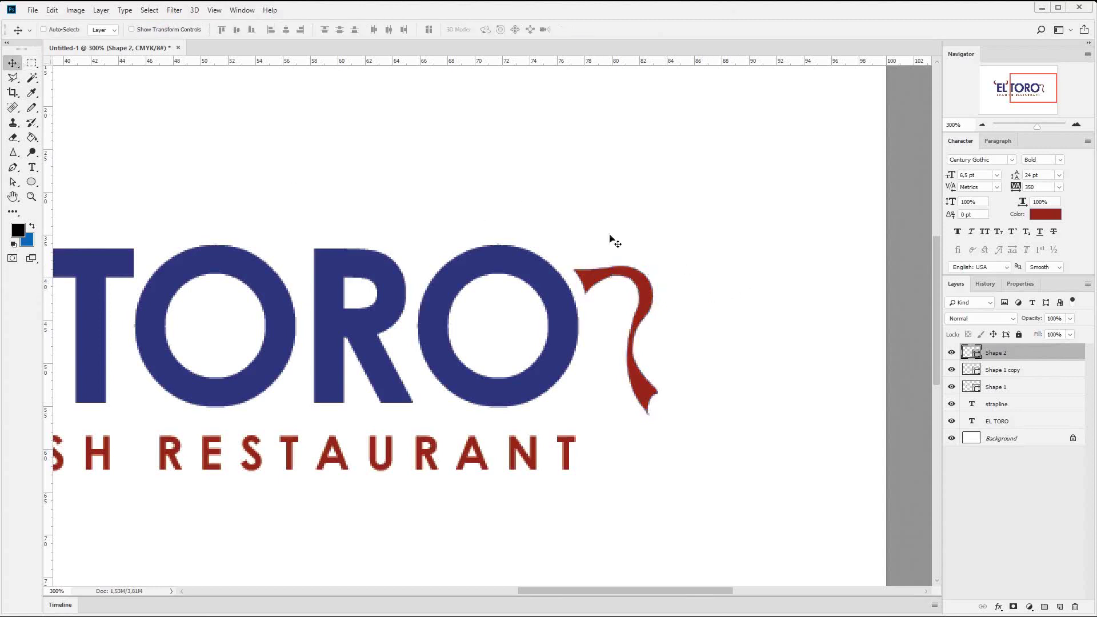
Pull out and angle the bottom tip's curve handle upward to sharpen the tail's taper.
left_click(981, 125)
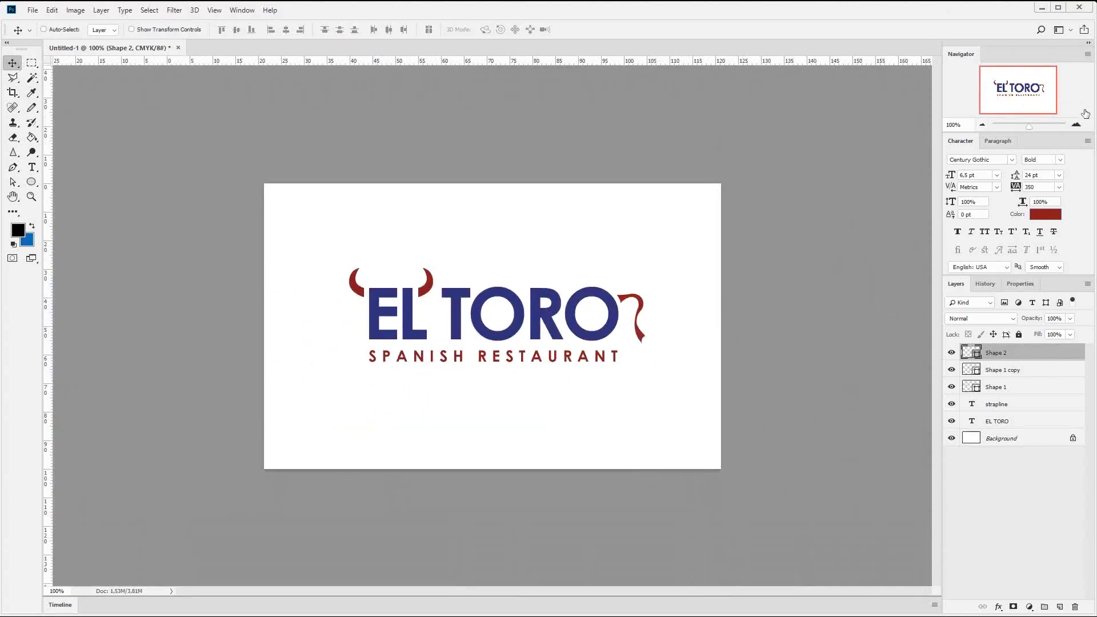
left_click(1076, 124)
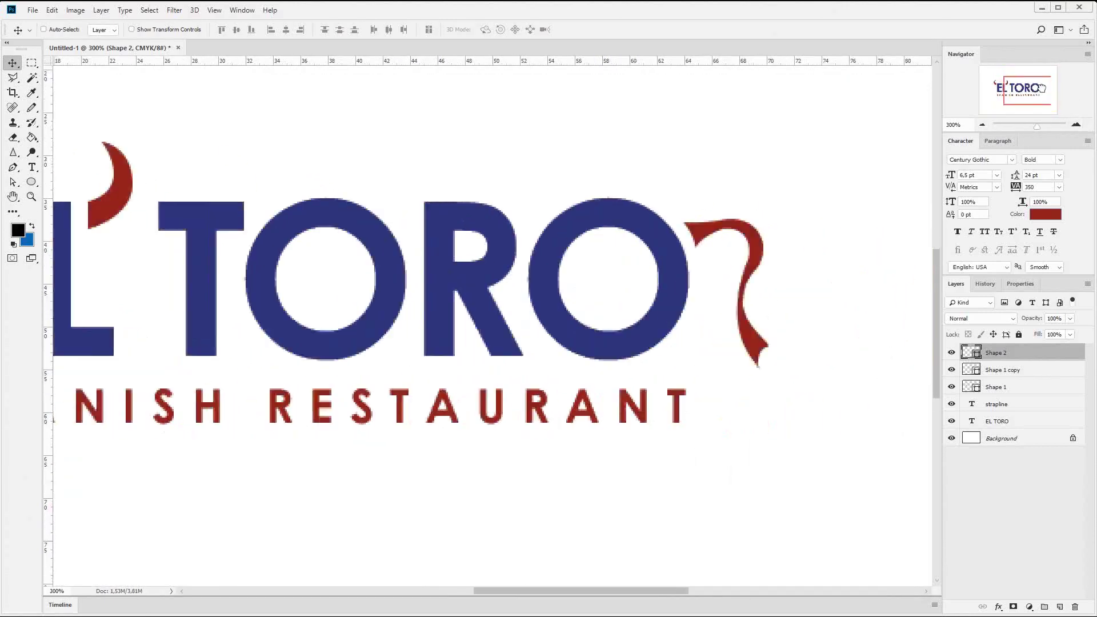
left_click_drag(1043, 87, 1046, 89)
left_click(13, 182)
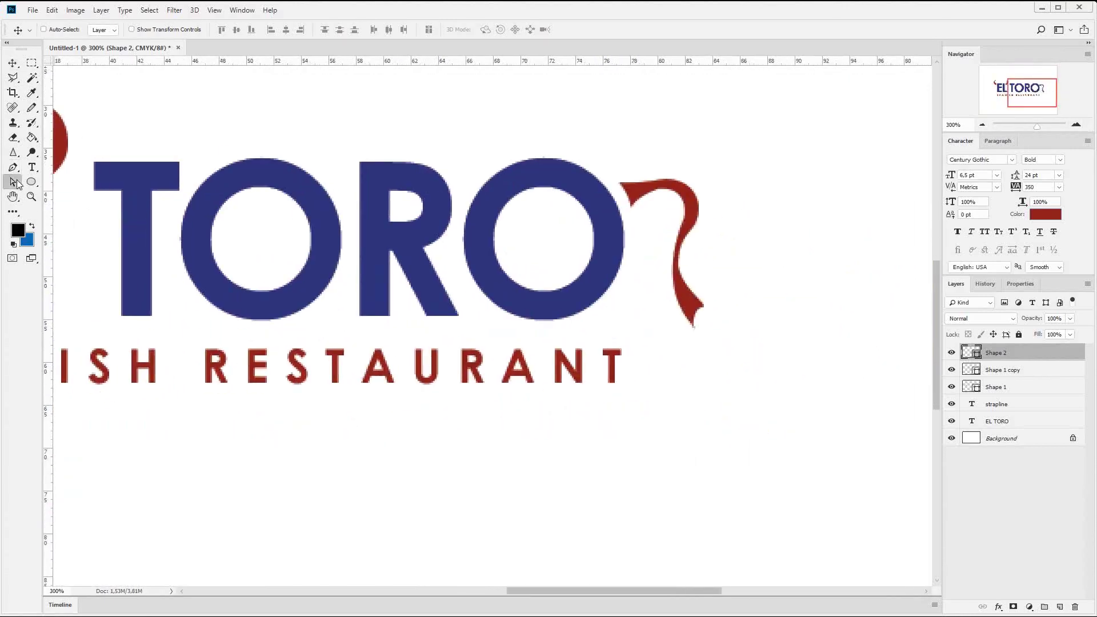
left_click(675, 268)
left_click_drag(667, 303, 651, 277)
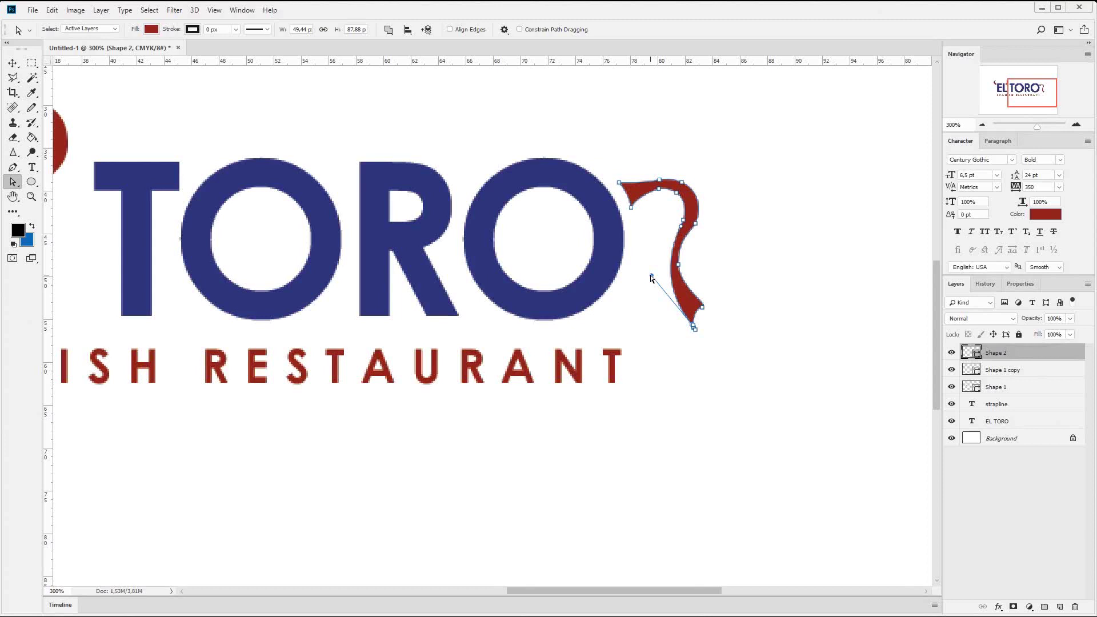
left_click_drag(652, 276, 650, 263)
scroll(1038, 94, "up", 3)
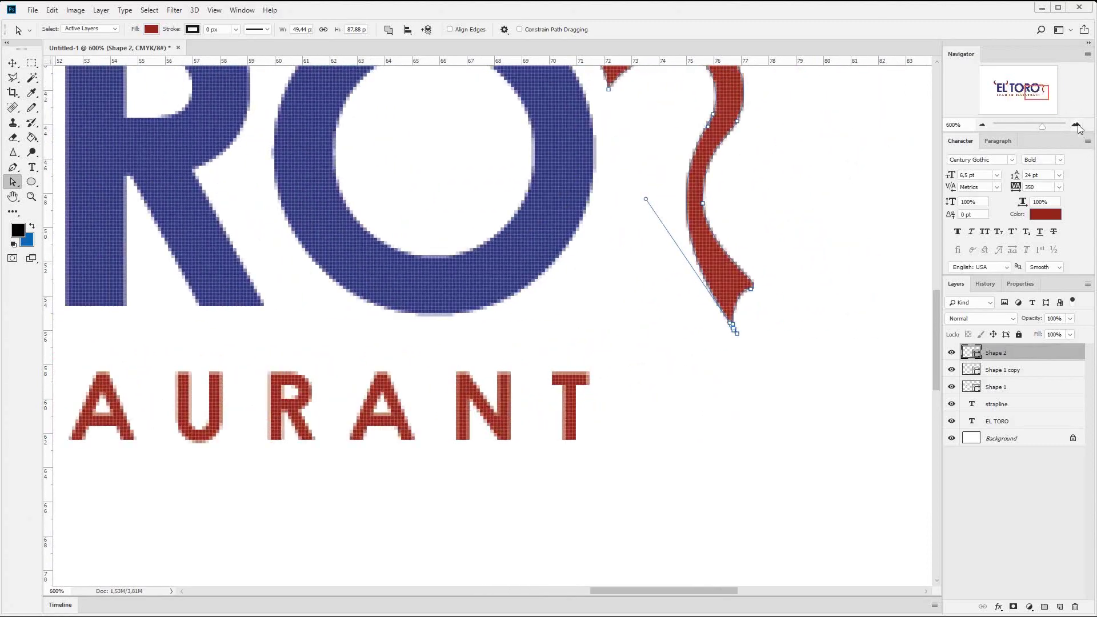
Delete the extra anchors at the tail's bottom tip, restoring the last one removed.
left_click(1077, 124)
left_click_drag(1029, 95, 1033, 95)
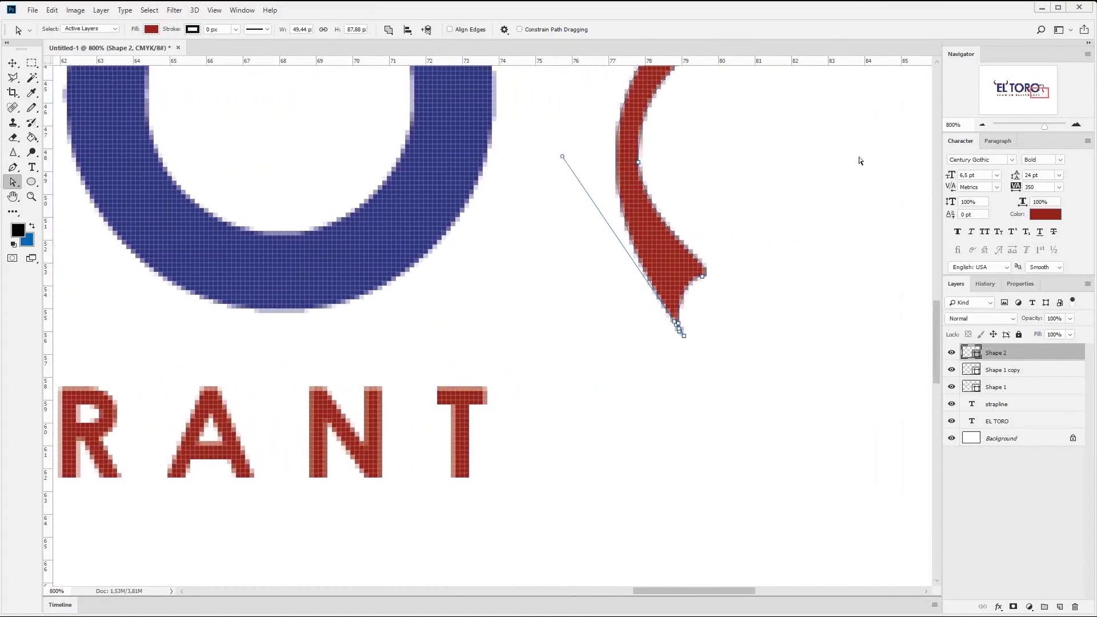
right_click(14, 169)
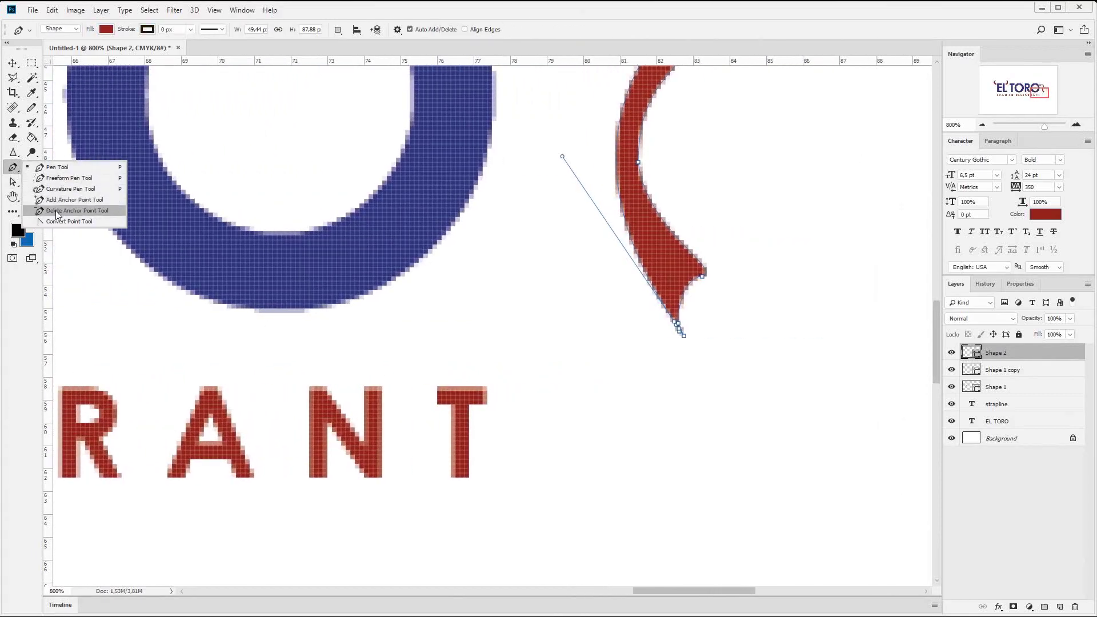
left_click(57, 212)
left_click(680, 325)
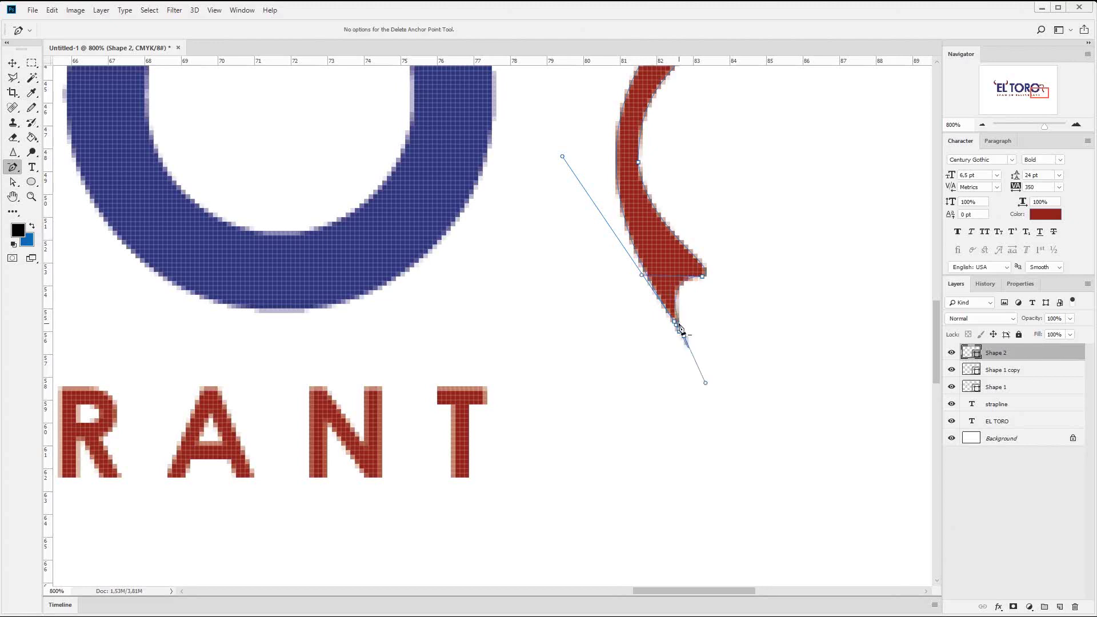
left_click(680, 330)
left_click(682, 336)
left_click(684, 337)
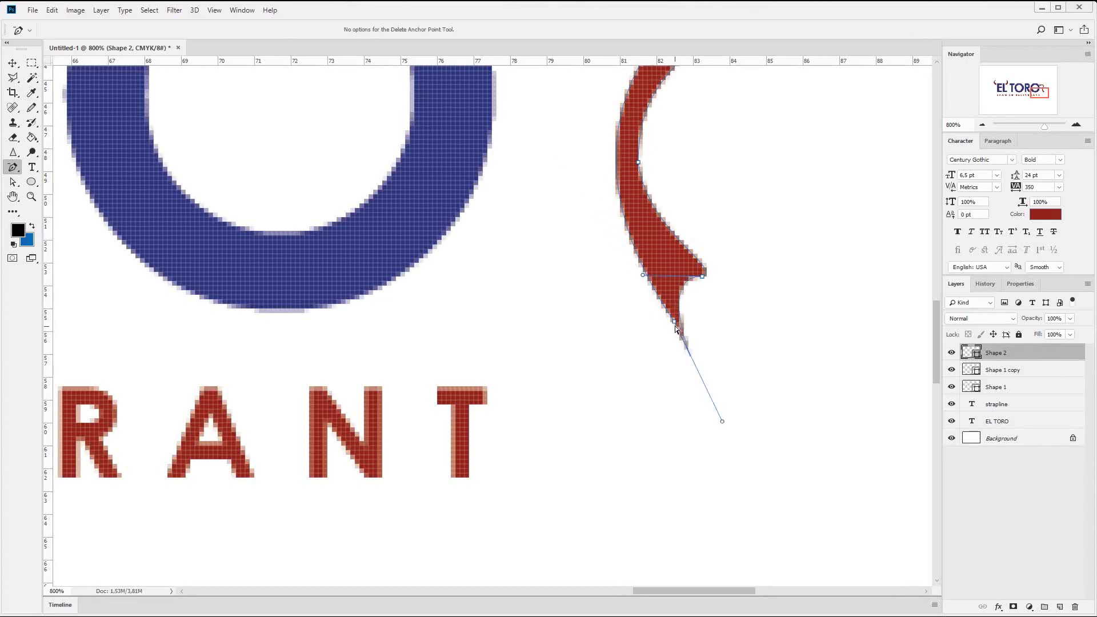
left_click(676, 325)
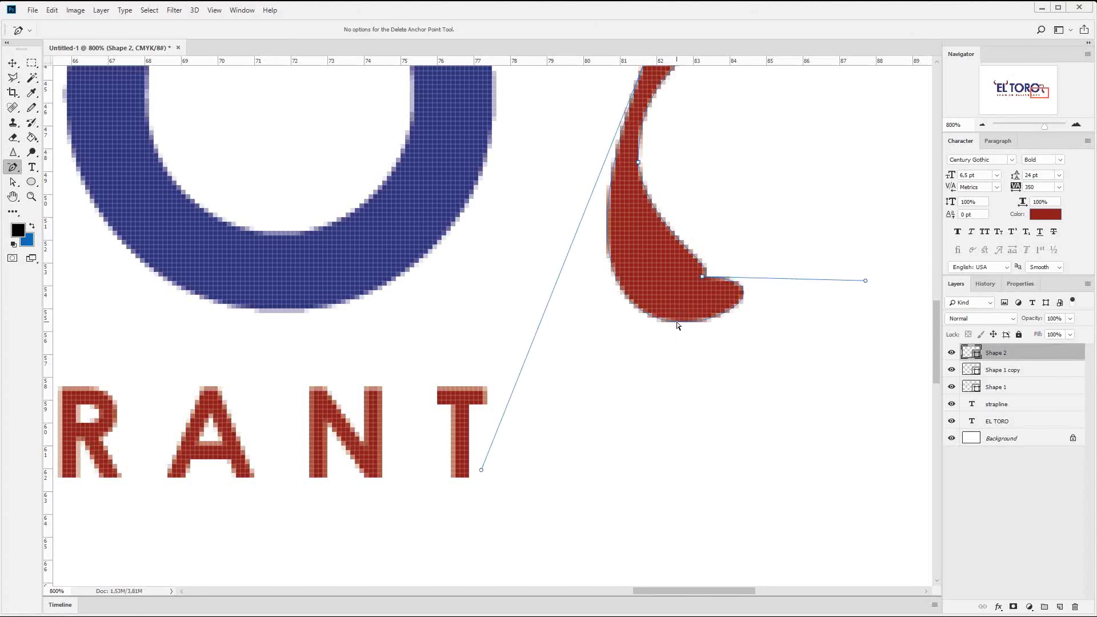
key("ctrl+z")
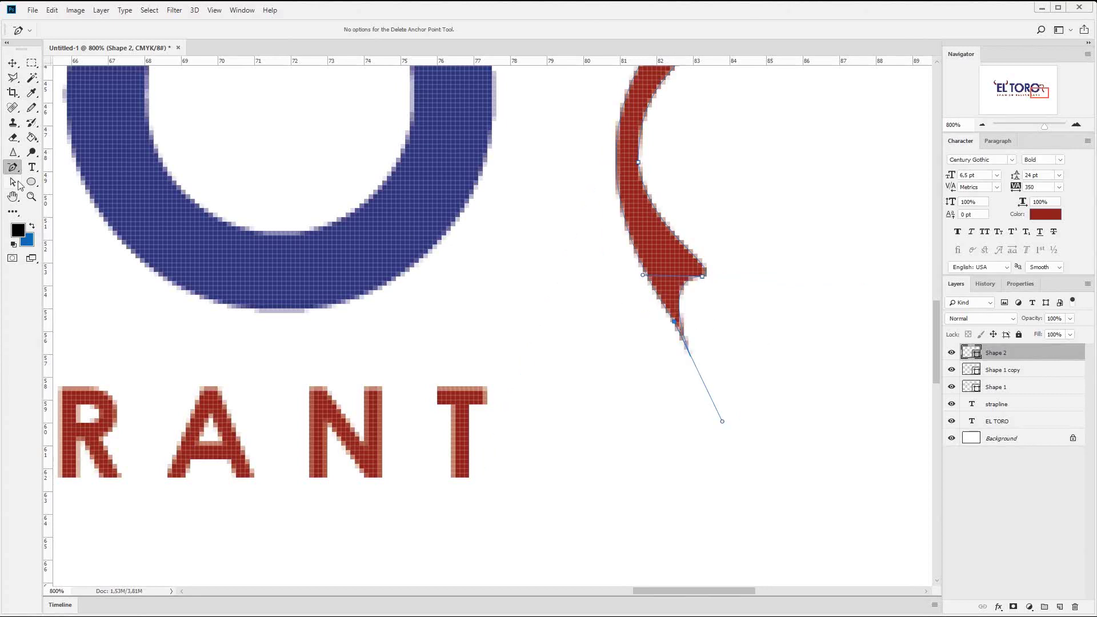
Reshape the tip curve's handles and nudge the bottom anchor right and down.
left_click(17, 184)
left_click(723, 423)
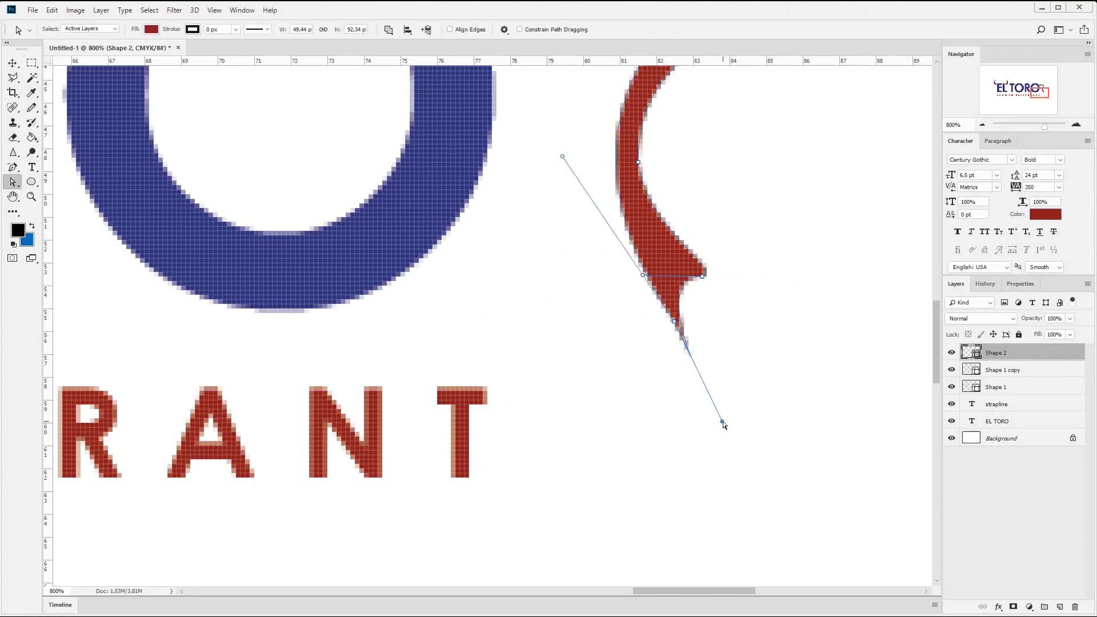
left_click_drag(723, 423, 675, 305)
mouse_move(670, 302)
left_mouse_down()
mouse_move(659, 286)
mouse_move(684, 291)
left_mouse_up()
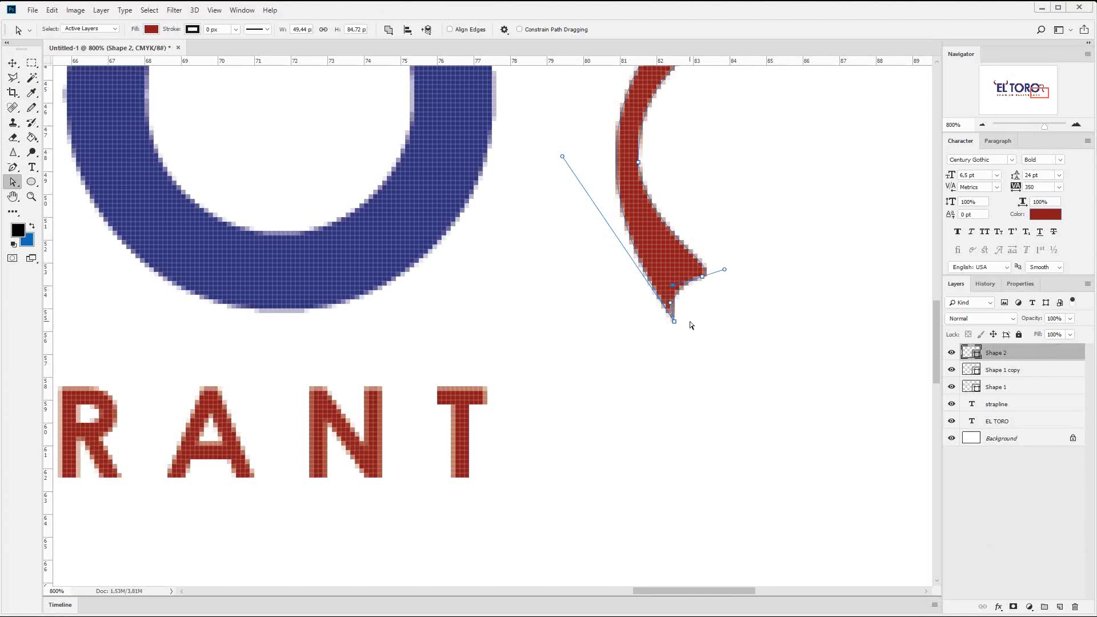
left_click(674, 321)
key("Right")
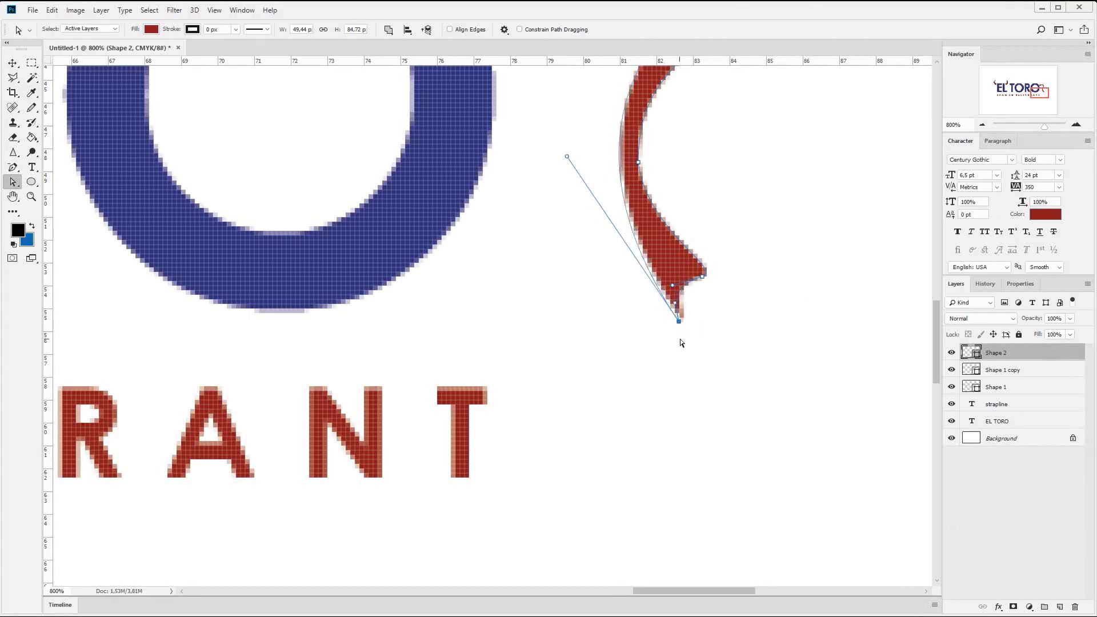
key("Down")
key("Down")
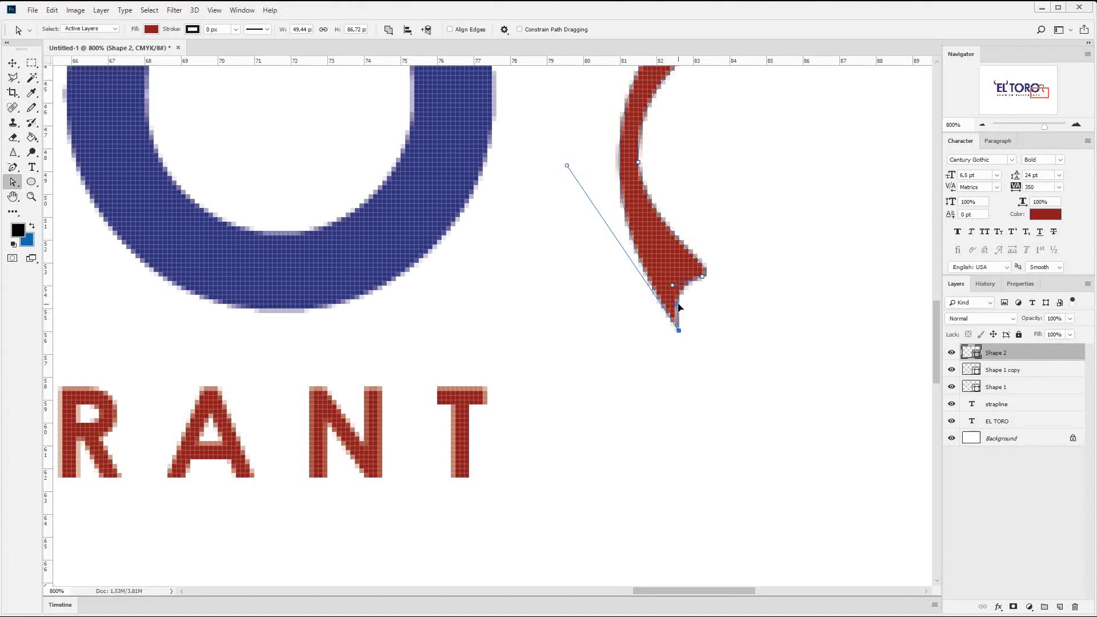
Zoom out and select an anchor on the Shape 2 tail path for editing.
left_click(12, 62)
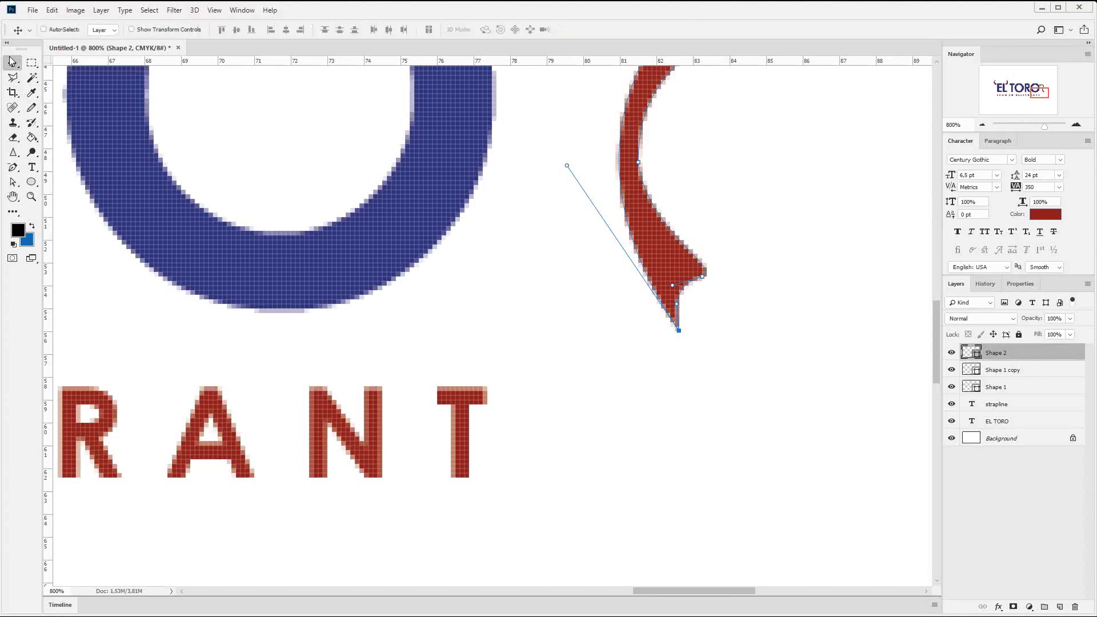
left_click(1001, 369)
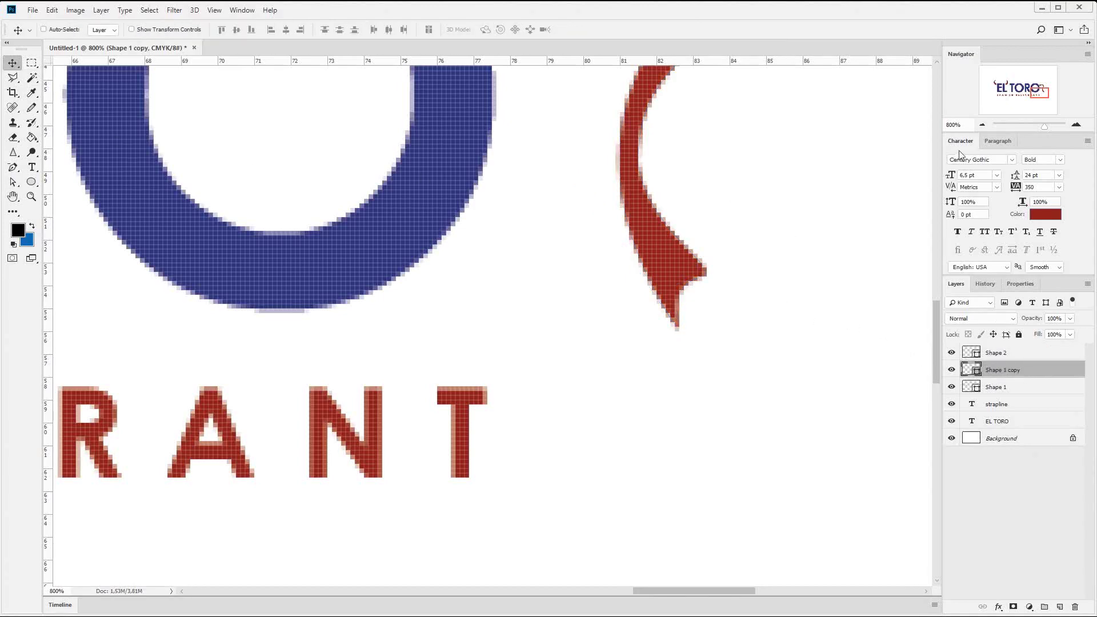
left_click(982, 124)
left_click(981, 124)
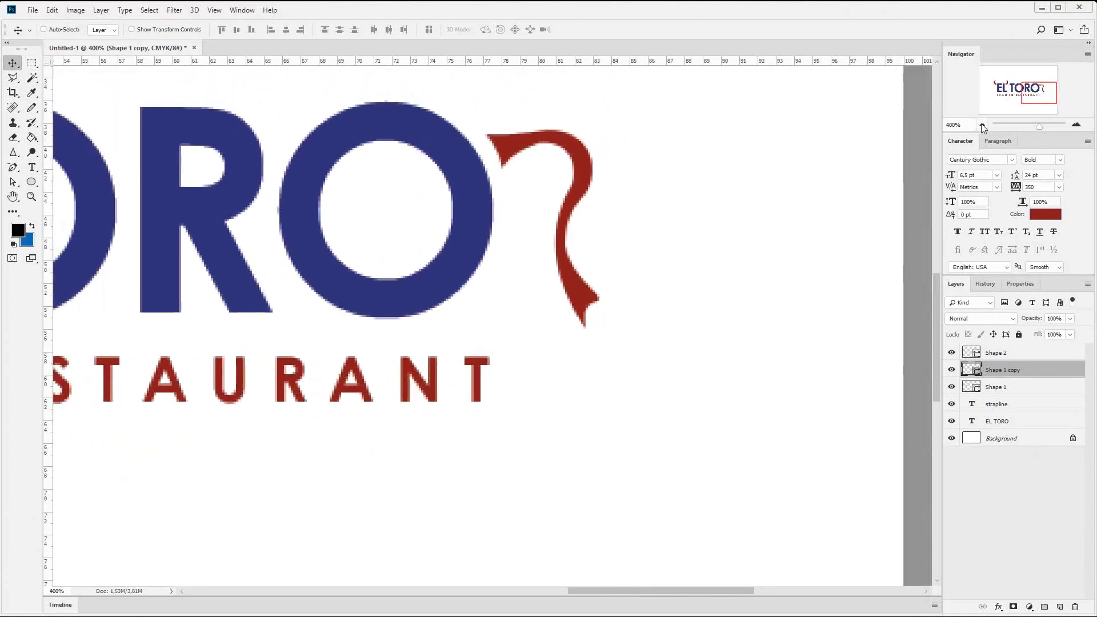
left_click(981, 124)
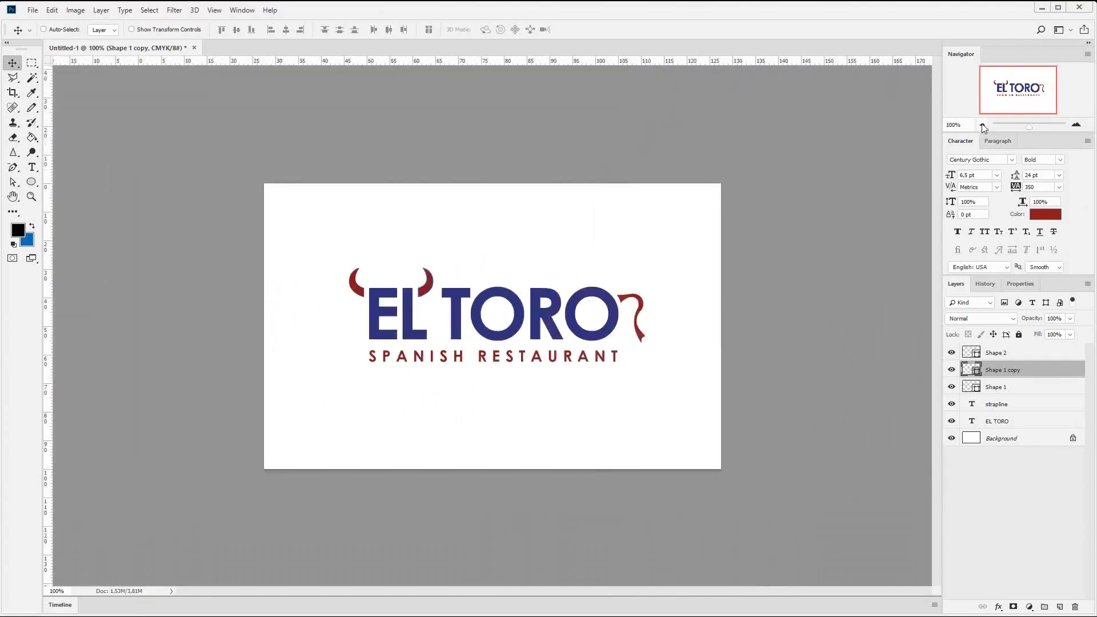
left_click(1016, 355)
left_click(12, 182)
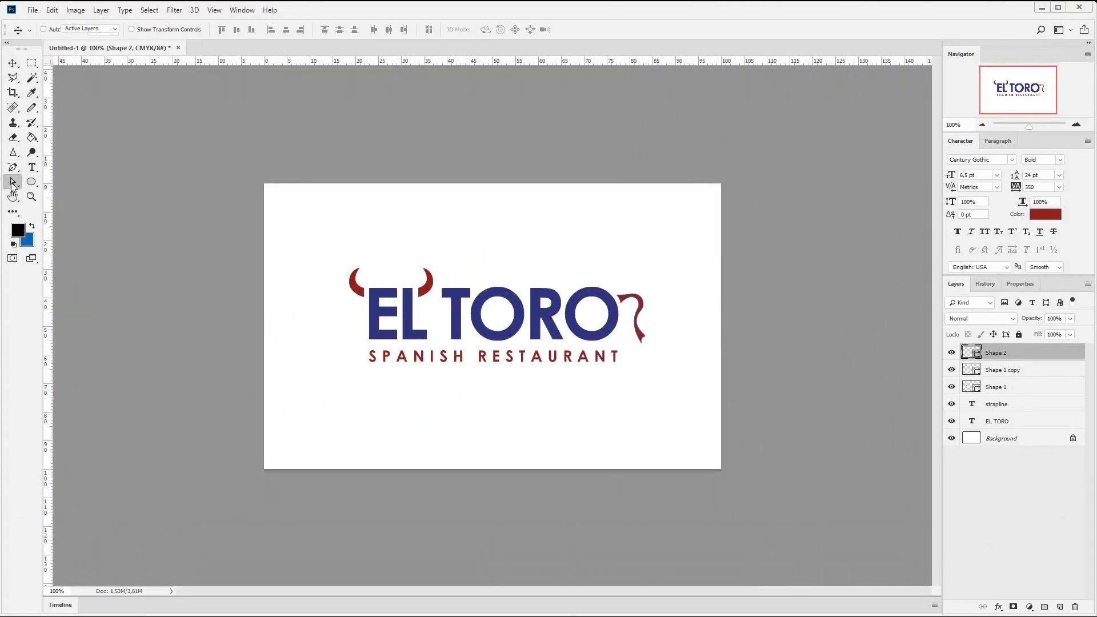
left_click(635, 332)
left_click(625, 322)
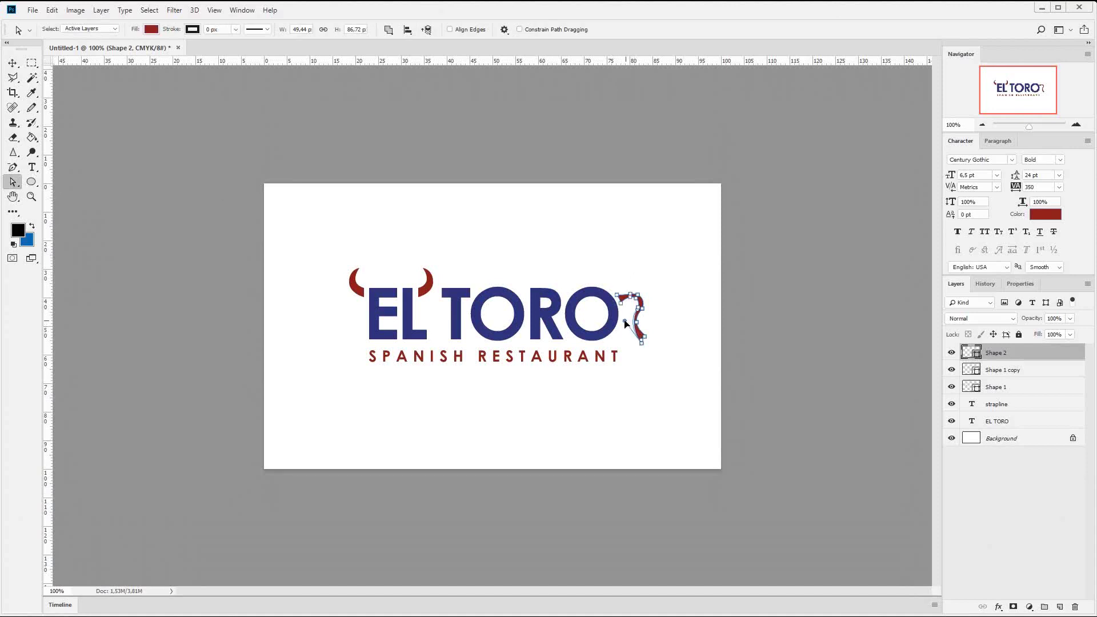
Select the tail-tip anchors and adjust the tail's bottom point.
left_click(1023, 370)
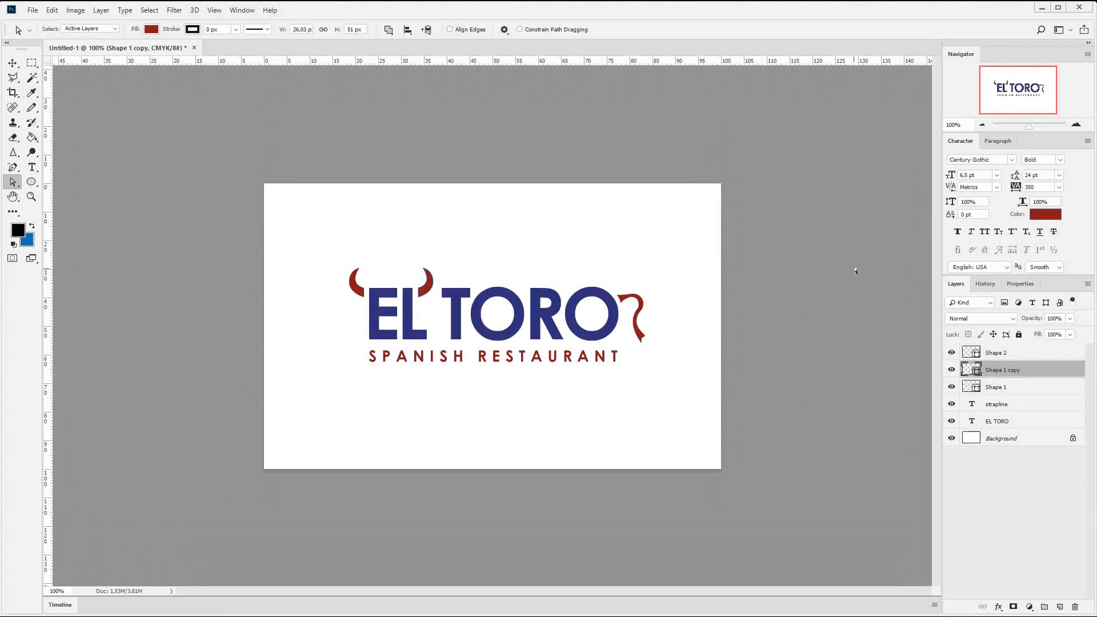
left_click(642, 338)
left_click_drag(633, 354, 645, 342)
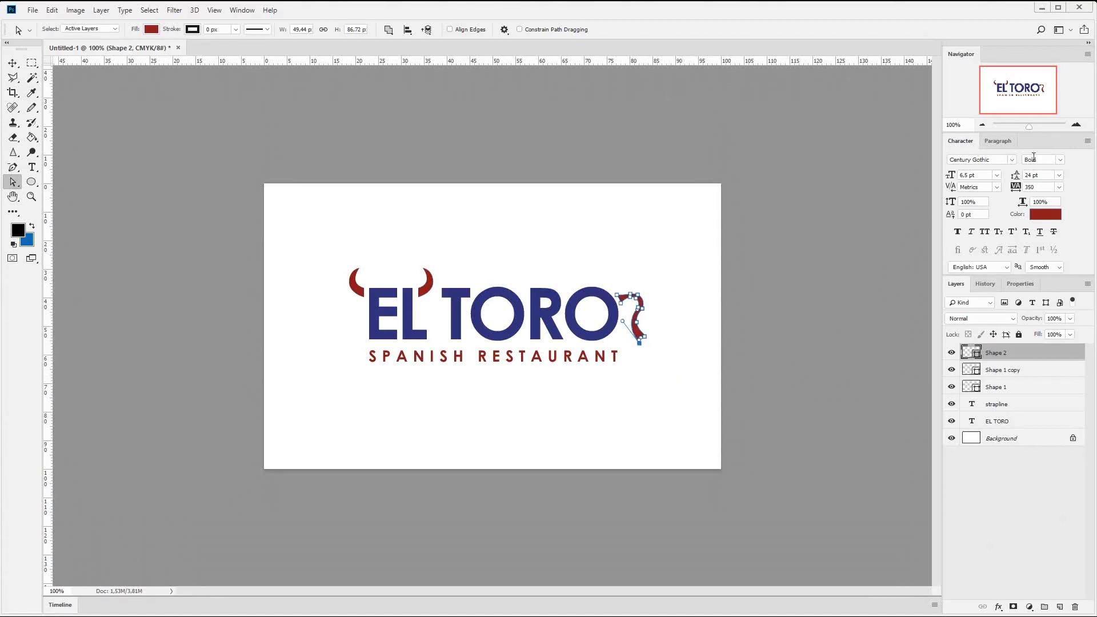
left_click(1018, 370)
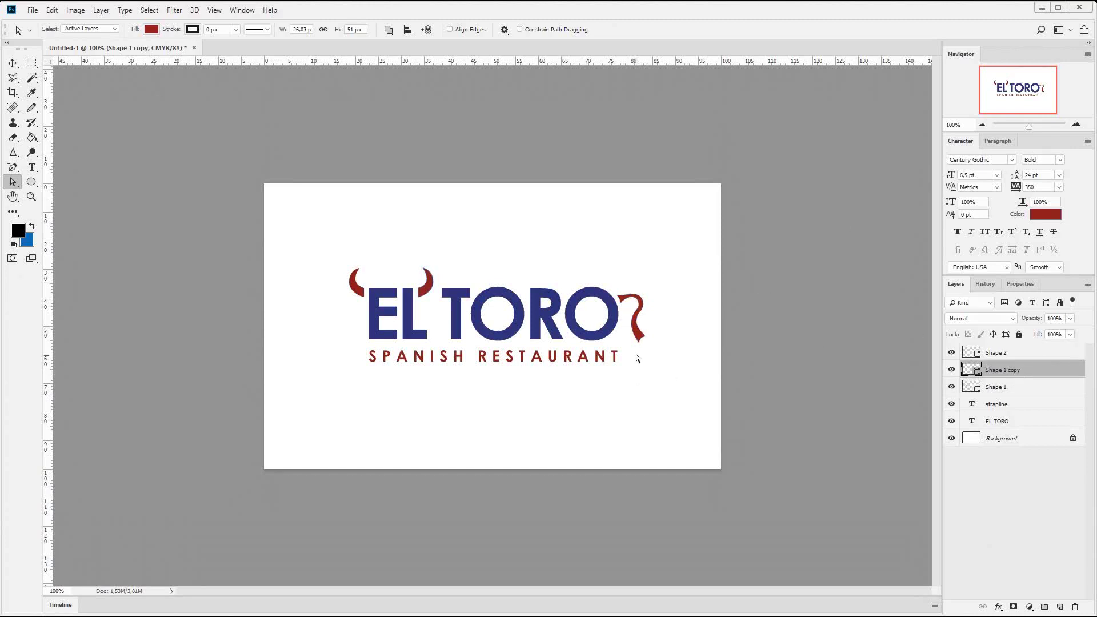
left_click(1021, 352)
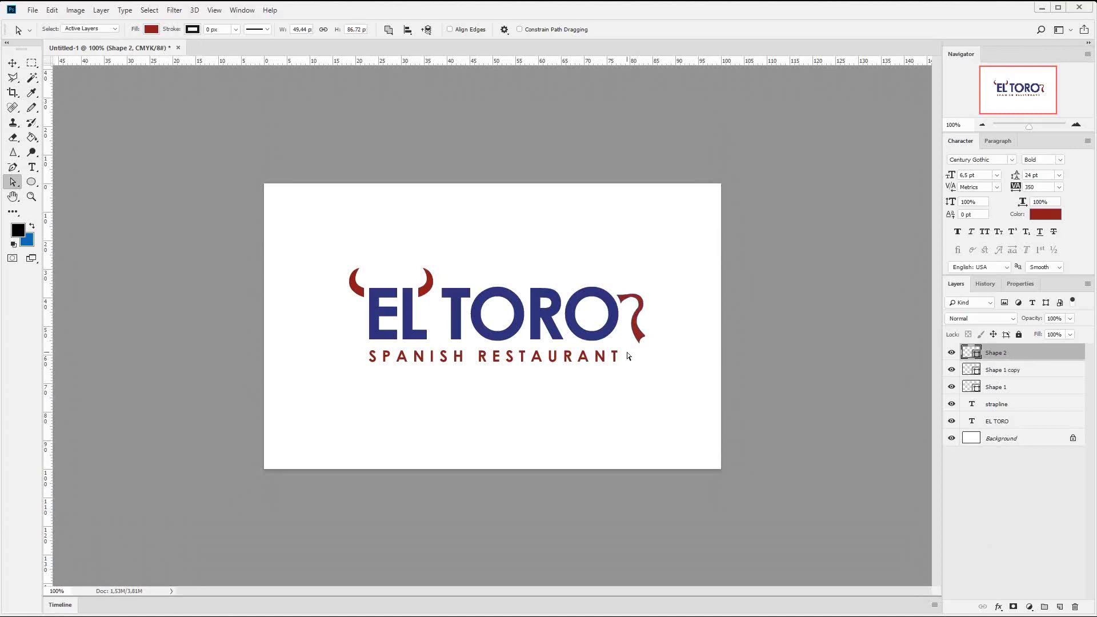
mouse_move(628, 339)
left_mouse_down()
mouse_move(648, 343)
mouse_move(646, 356)
left_mouse_up()
left_click(990, 372)
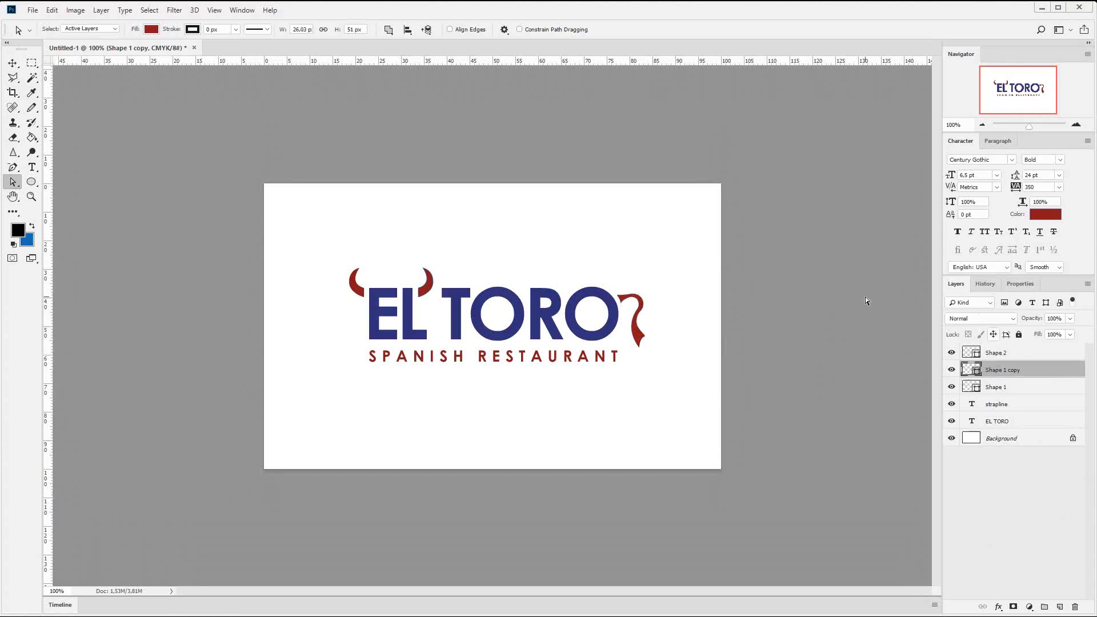
Reshape the tail's top curve beside TORO, nudge its anchor left, and zoom back out.
left_click(1076, 124)
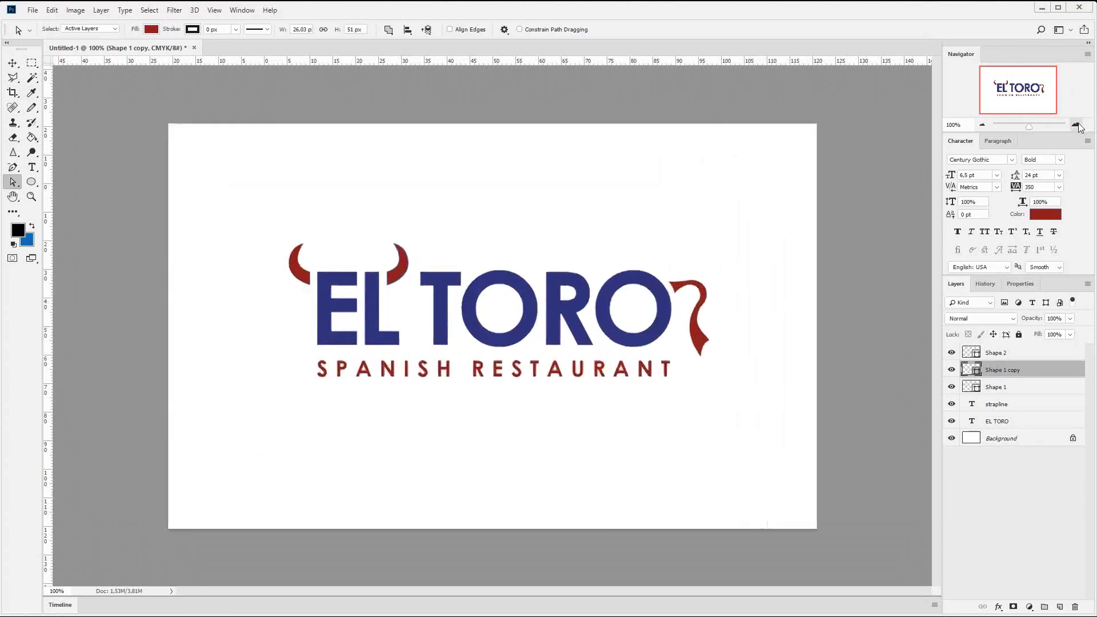
left_click_drag(1023, 97, 1037, 96)
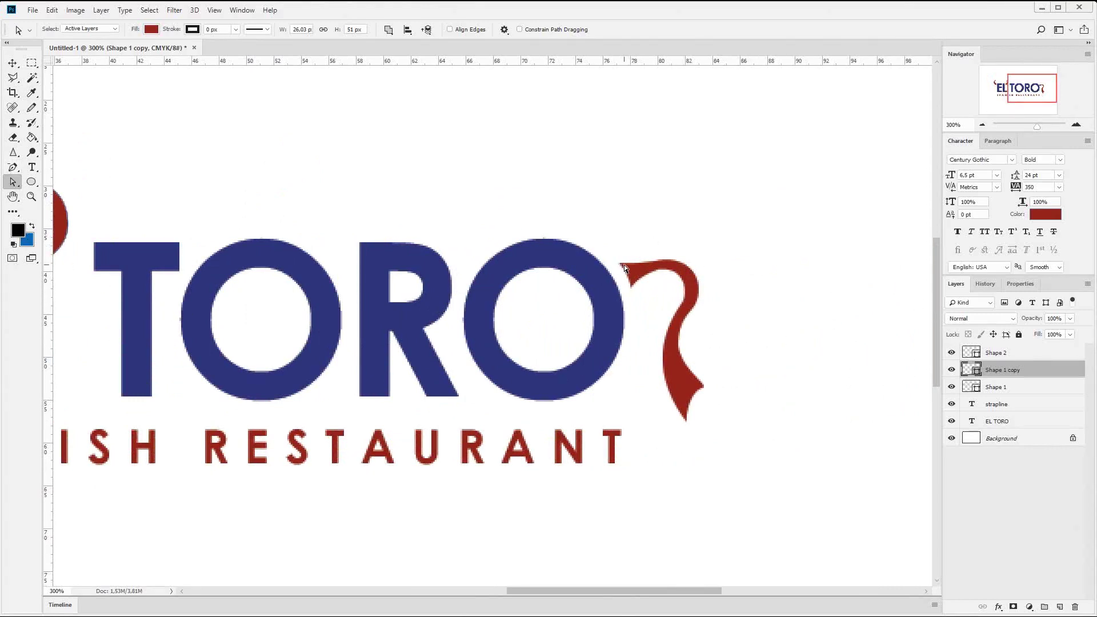
left_click(1017, 354)
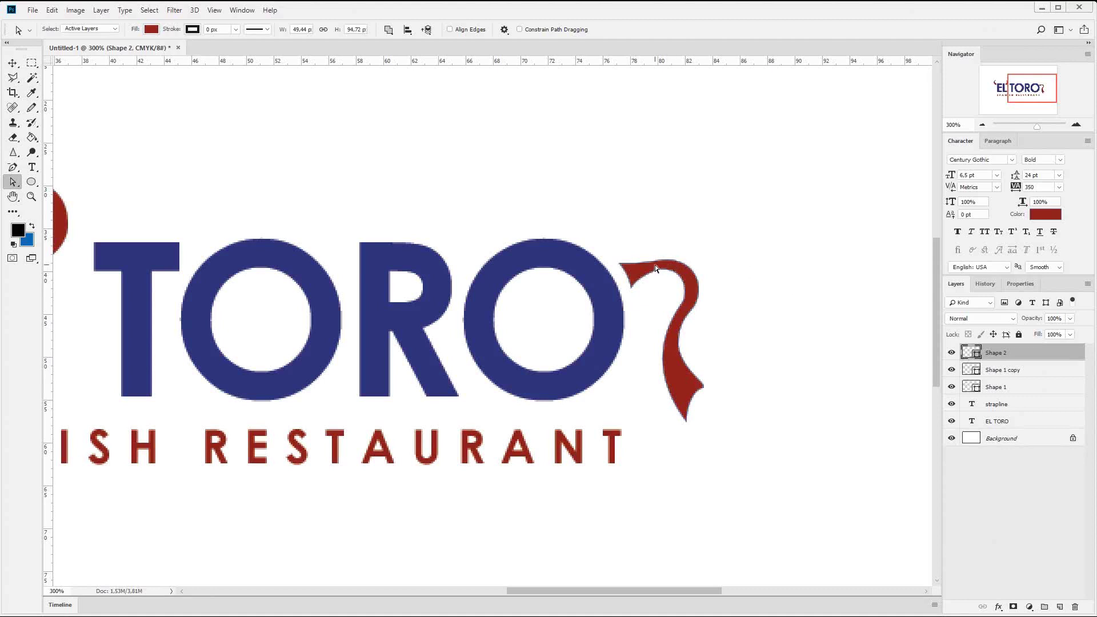
left_click_drag(659, 260, 660, 258)
key("Left")
left_click(1011, 370)
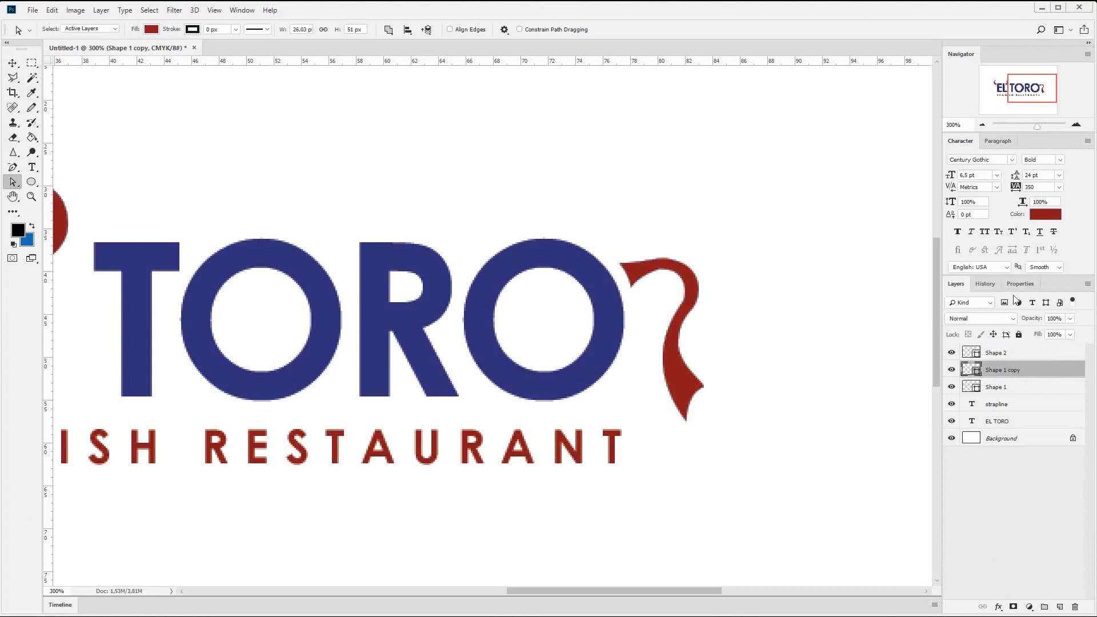
left_click(984, 123)
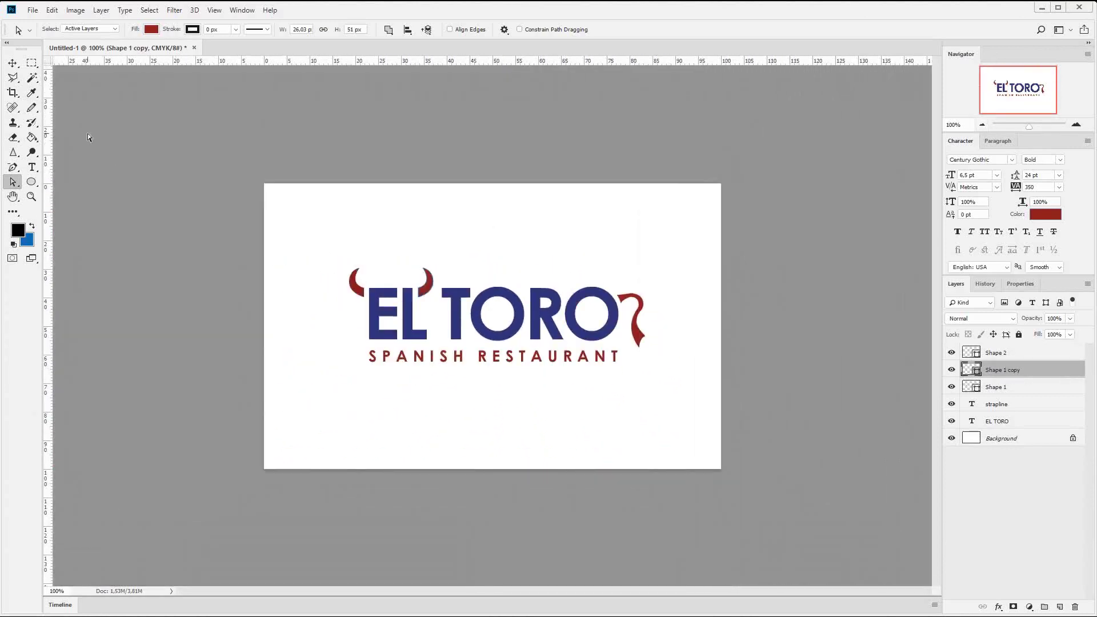
left_click(12, 63)
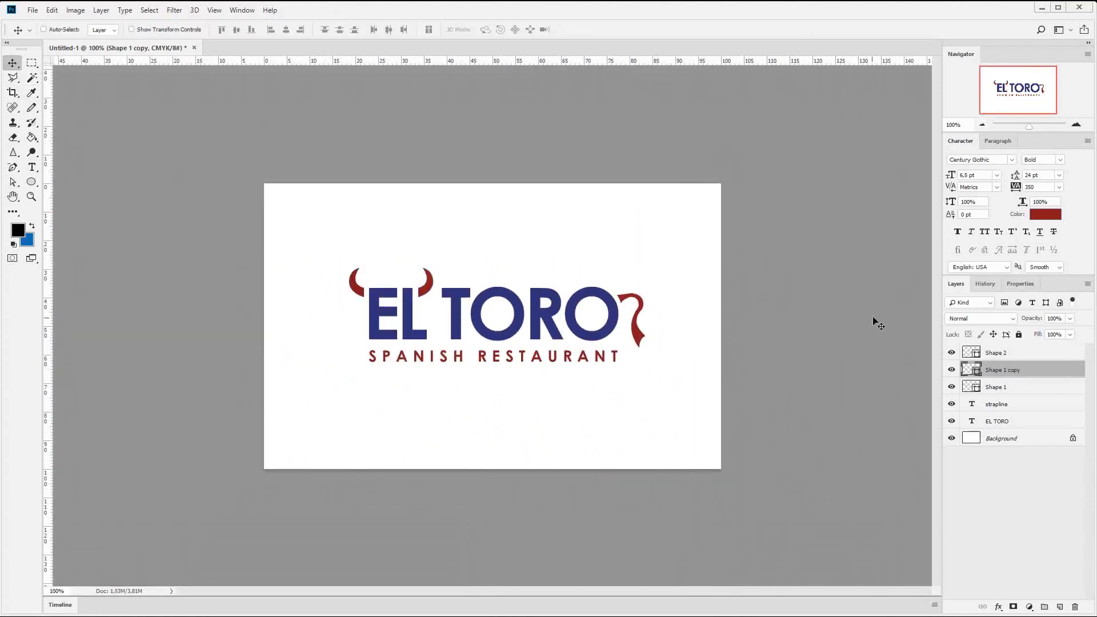
left_click(999, 354)
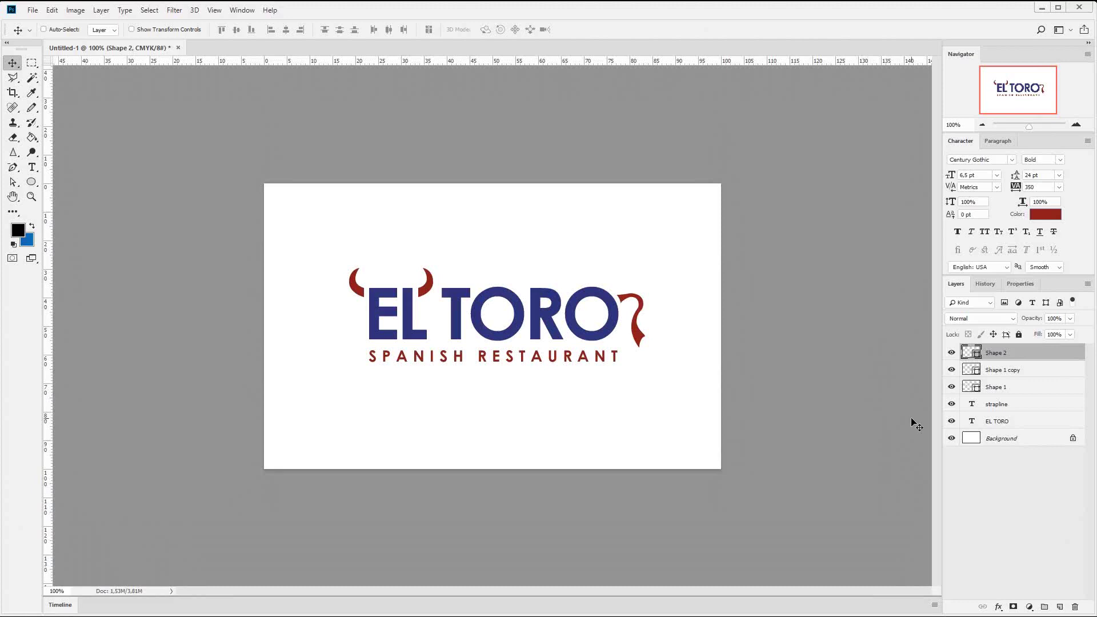
Create a new layer group named LOGO.
left_click(1045, 607)
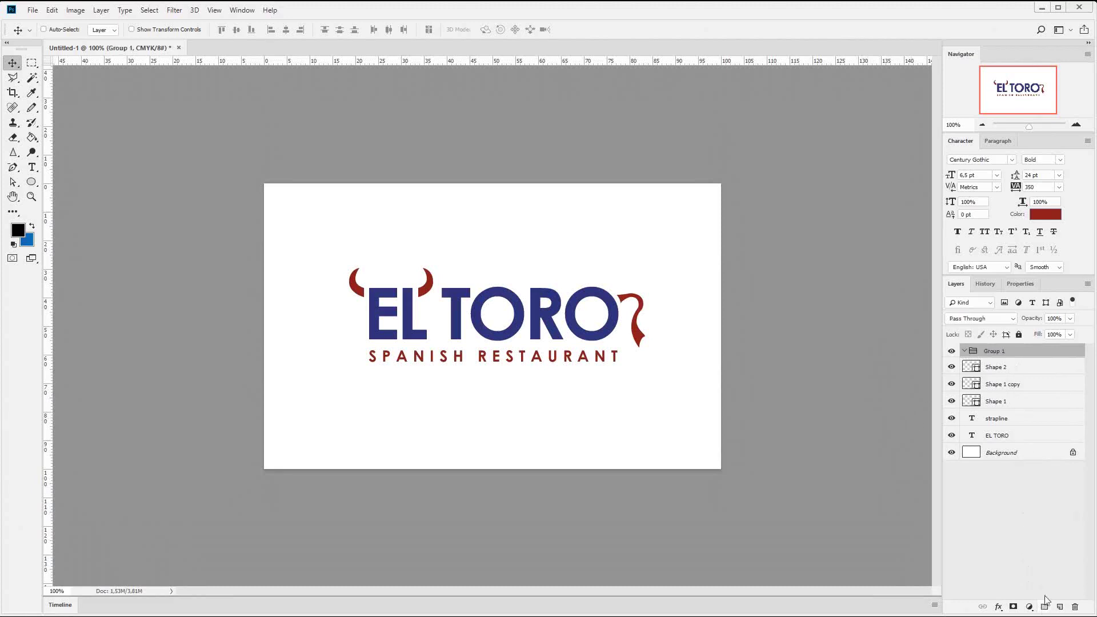
double_click(992, 351)
type("LOGO")
key("Return")
Rename the horn and tail shape layers to 3, 2 and 1.
left_click(995, 369)
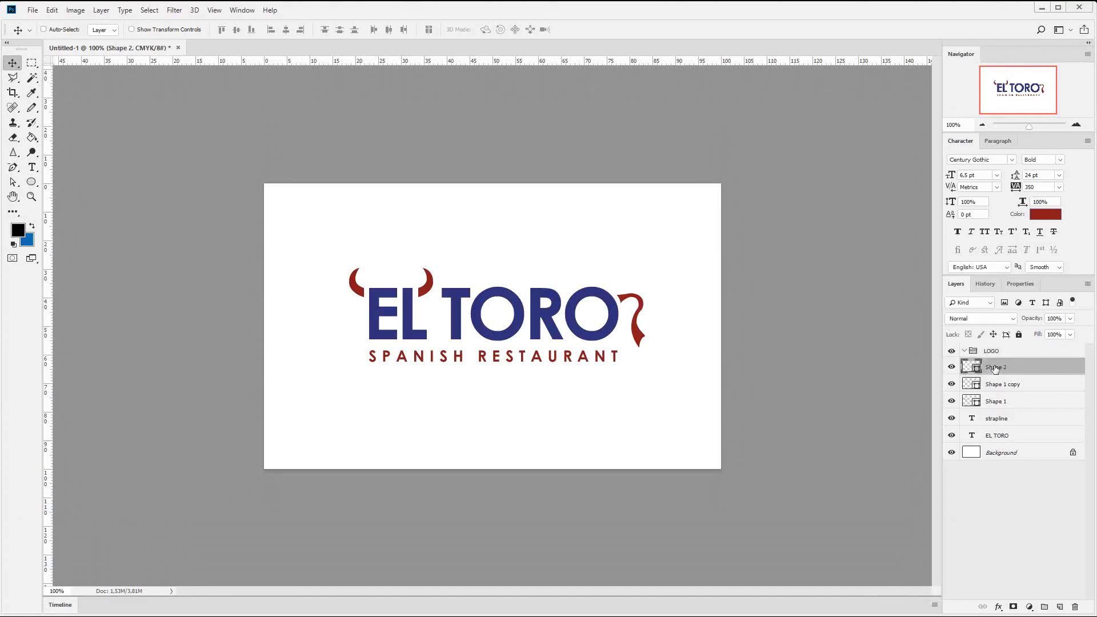
double_click(995, 367)
type("3")
key("Tab")
type("2")
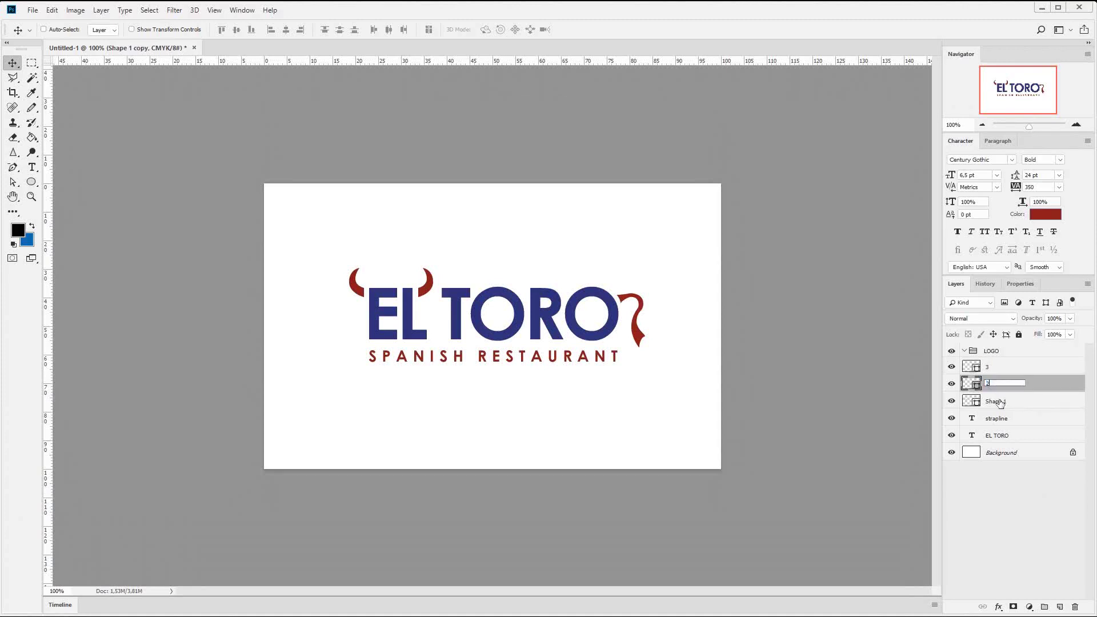
key("Tab")
type("1")
Move all the logo layers into the LOGO group and collapse it.
left_click(1012, 433)
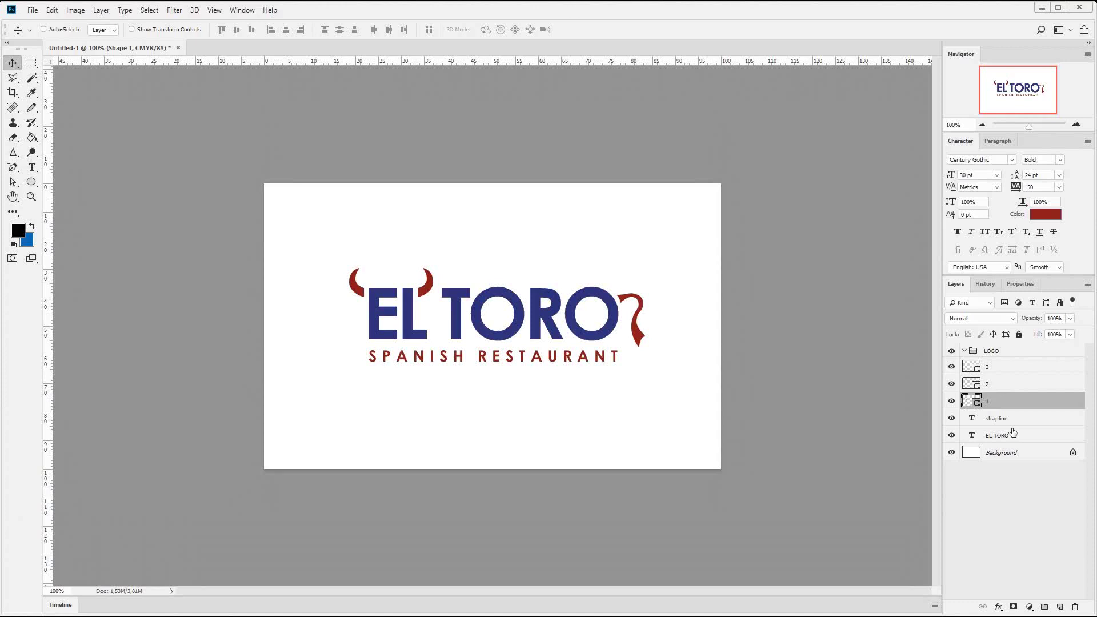
left_click(1006, 367, "shift")
left_click_drag(1003, 381, 974, 353)
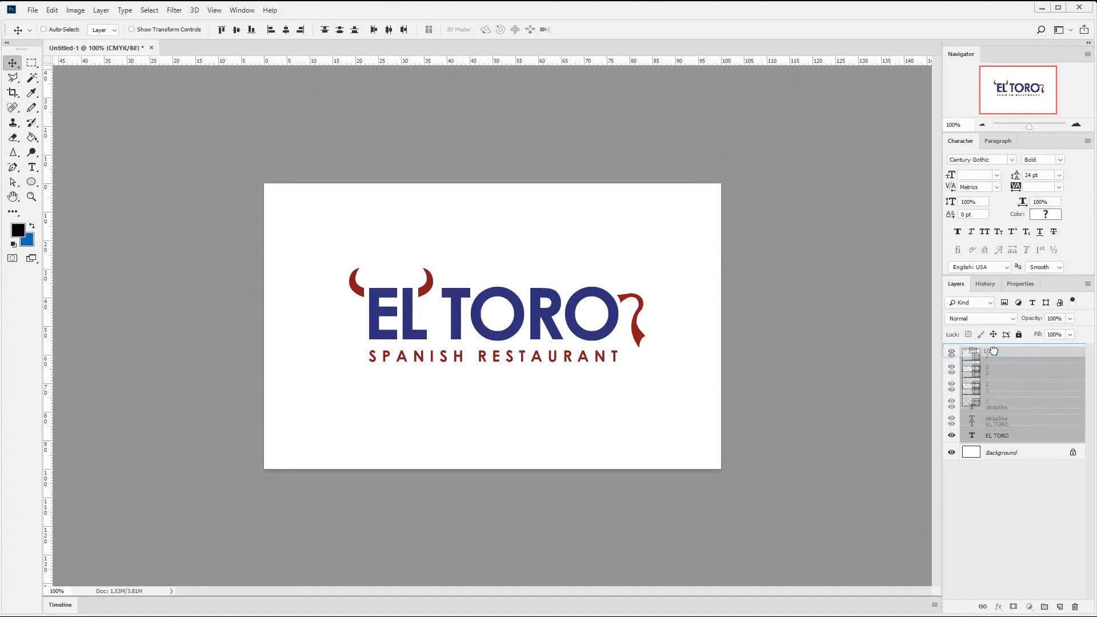
left_click(965, 351)
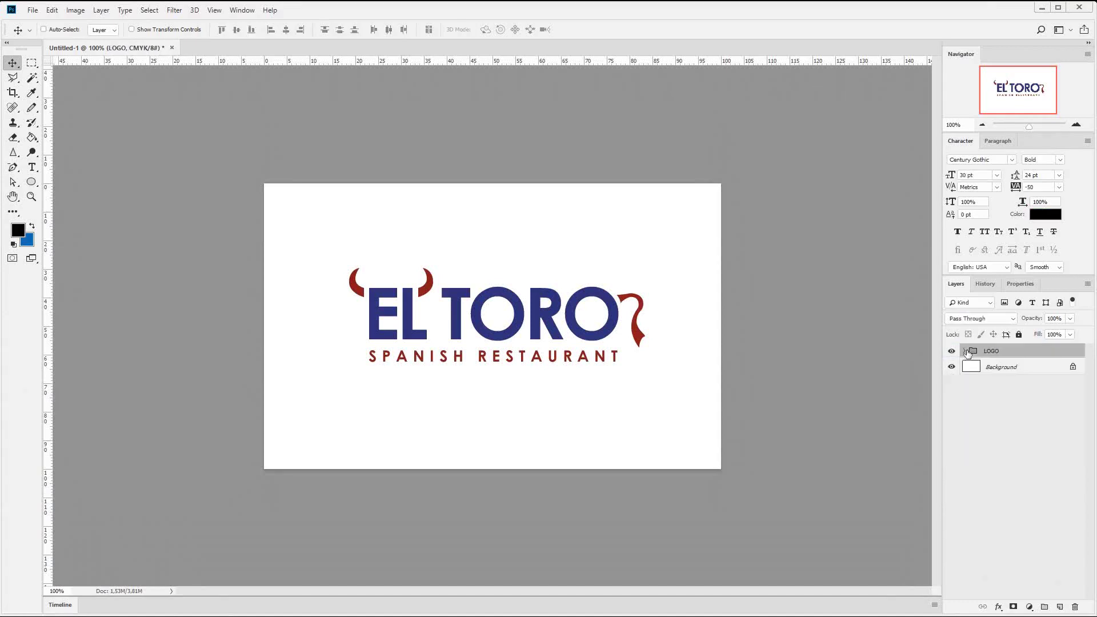